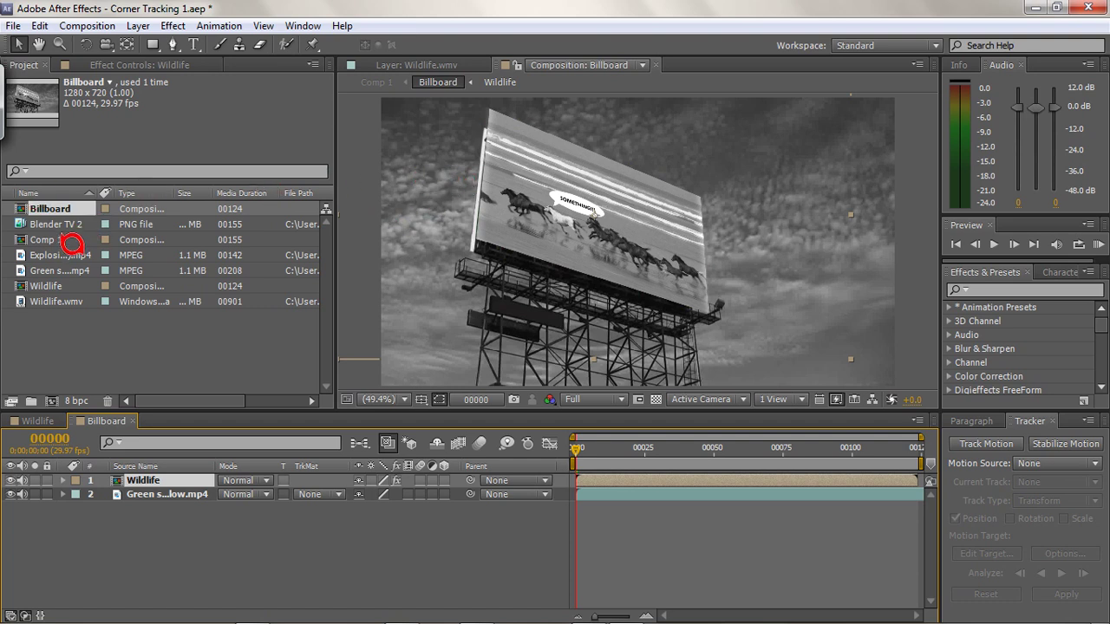
# Step: Play Explosion (Green Screen).mp4 in the footage viewer with the transparency grid on
pyautogui.click(69, 270)
pyautogui.doubleClick(71, 252)
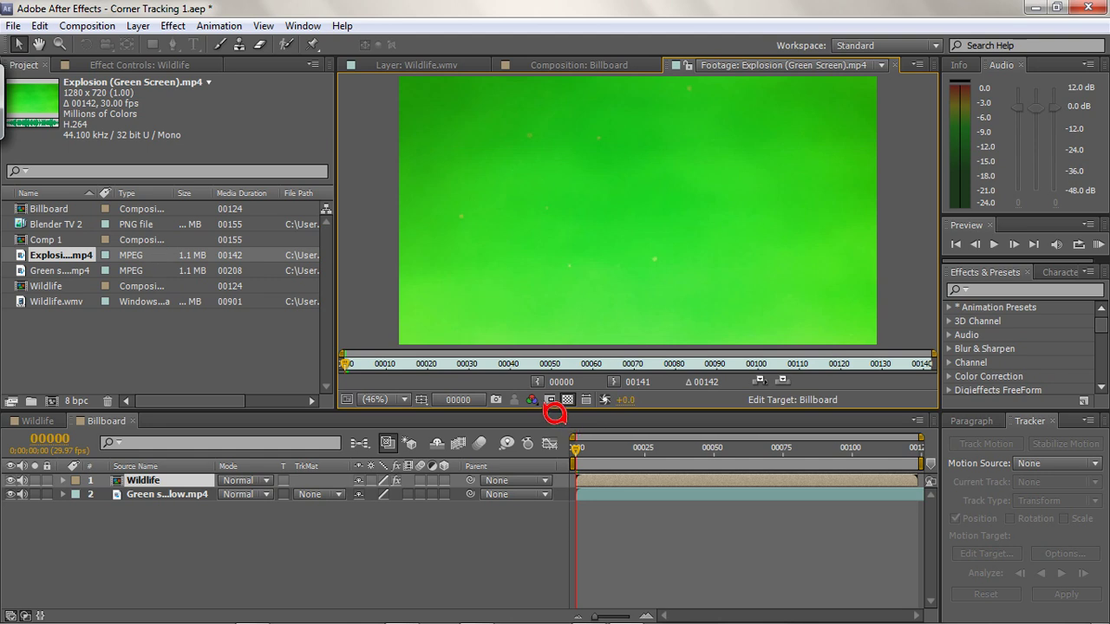
pyautogui.press('space')
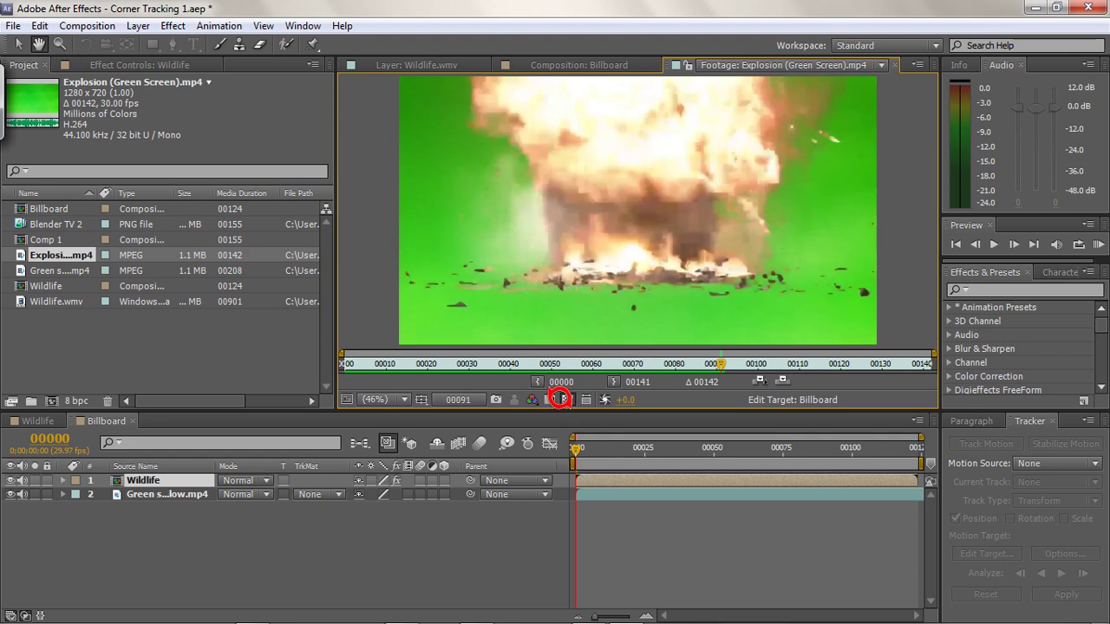
pyautogui.click(569, 398)
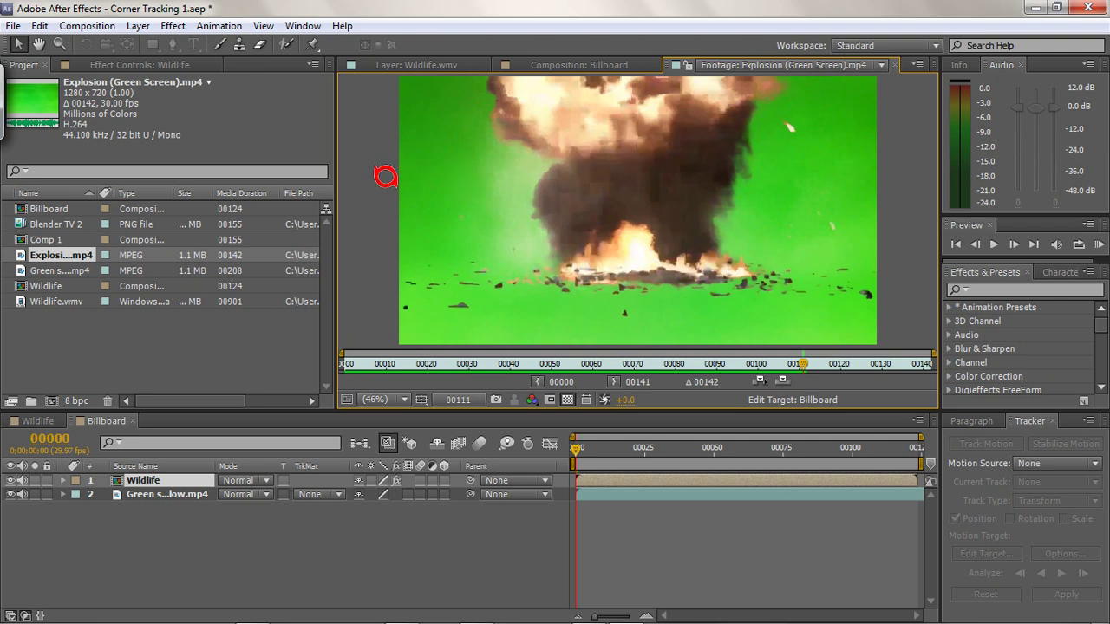
pyautogui.click(85, 217)
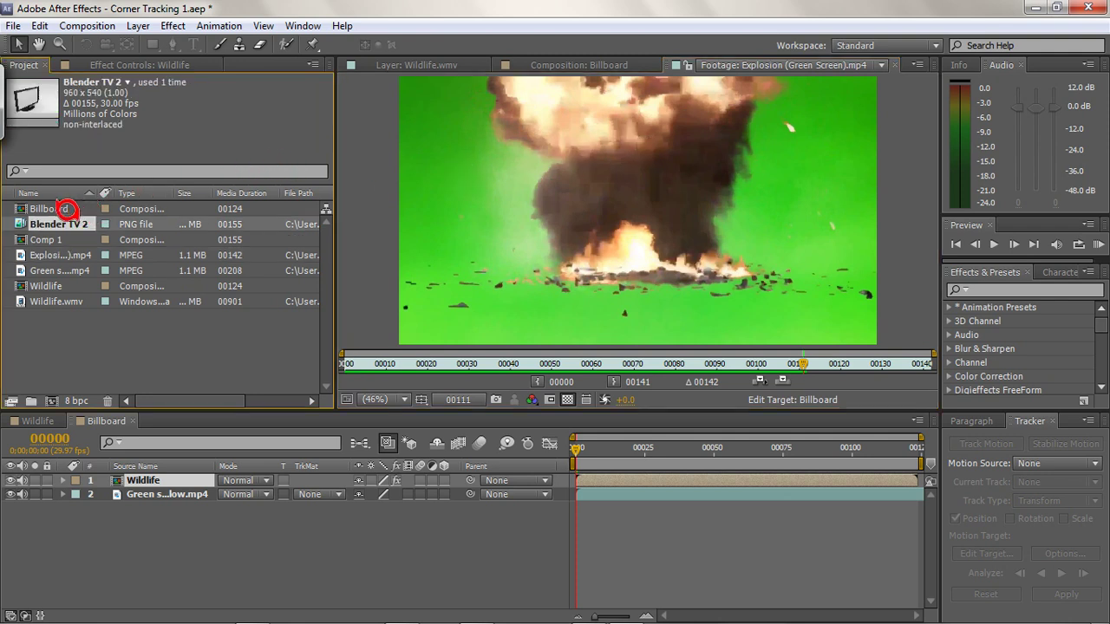
# Step: Play the Blender TV 2 render, stop it, and scrub back through the footage
pyautogui.doubleClick(65, 214)
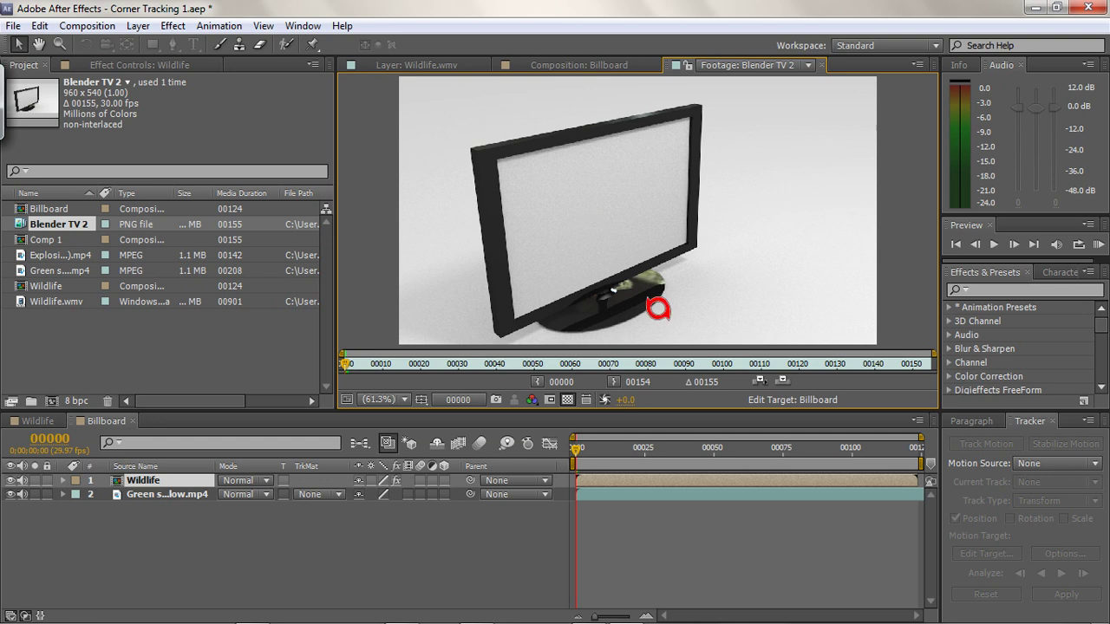
pyautogui.press('space')
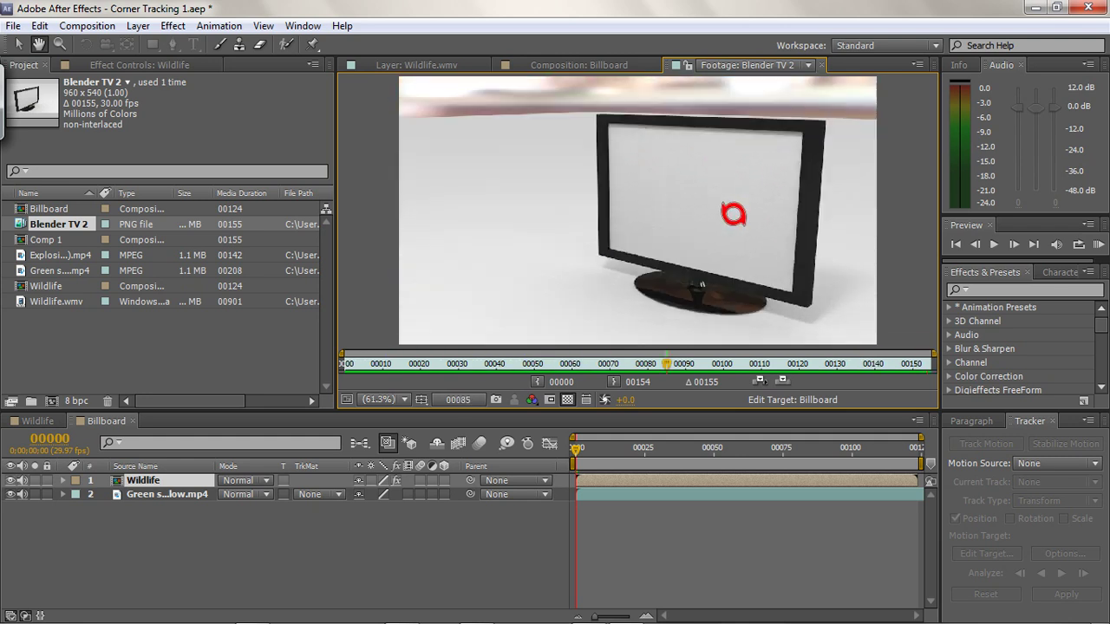
pyautogui.press('space')
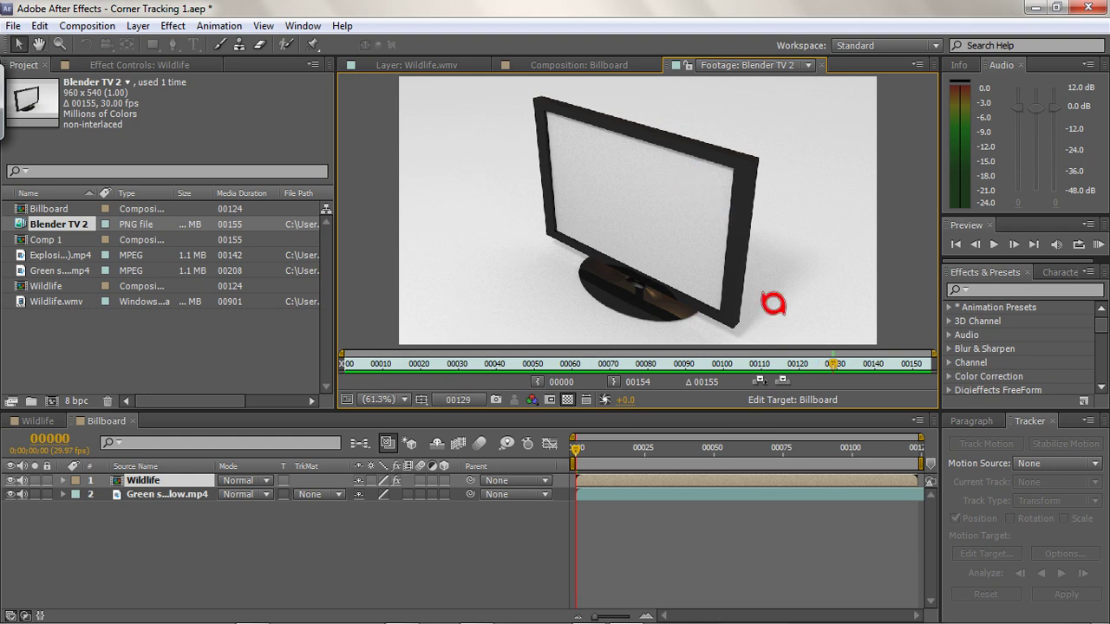
pyautogui.moveTo(838, 357); pyautogui.dragTo(363, 333)
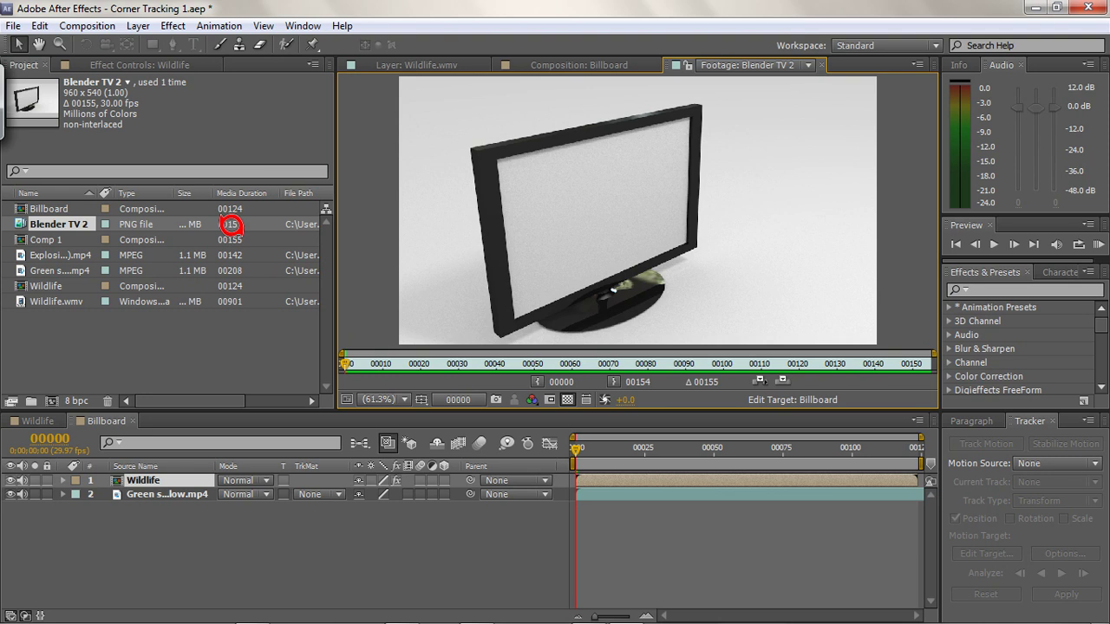
pyautogui.click(131, 322)
pyautogui.click(82, 221)
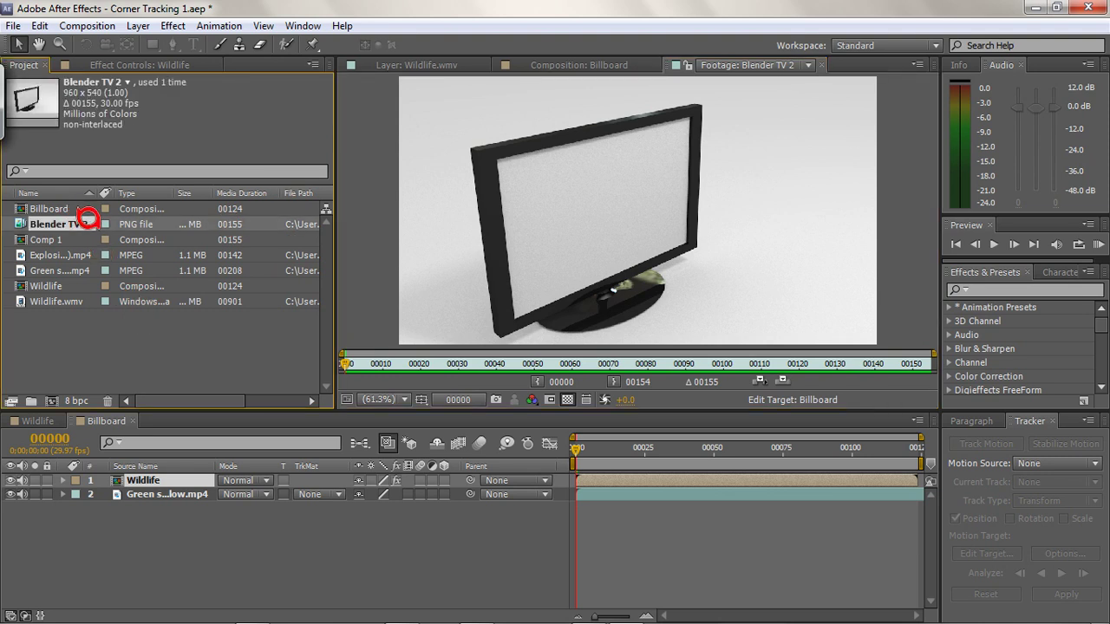
# Step: Delete the Blender TV 2 and Explosion (Green Screen).mp4 footage from the project
pyautogui.press('Delete')
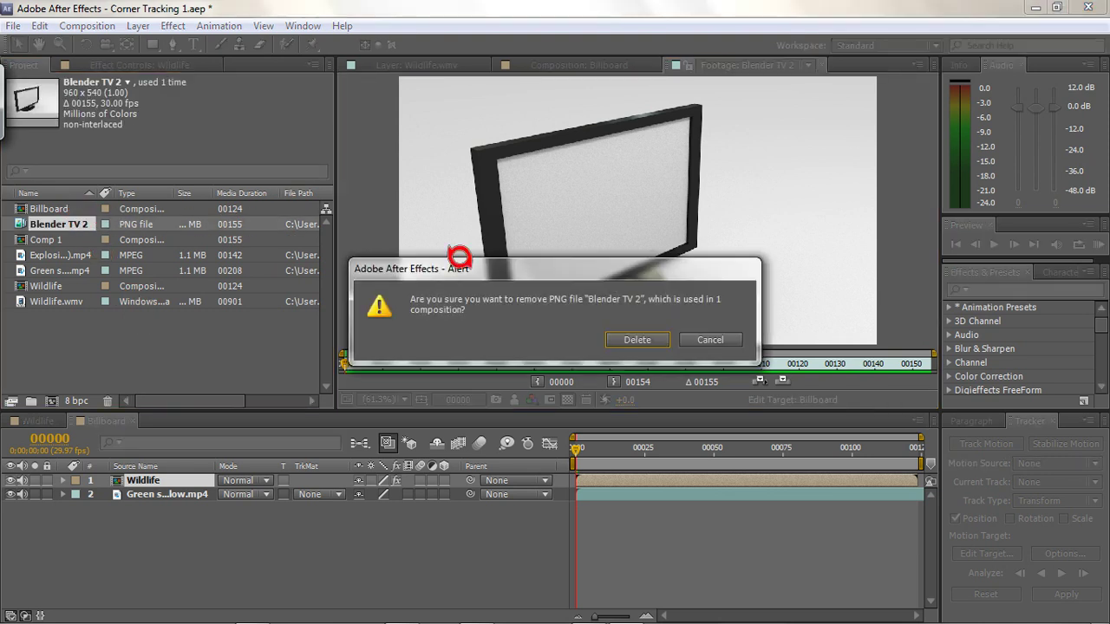
pyautogui.click(638, 337)
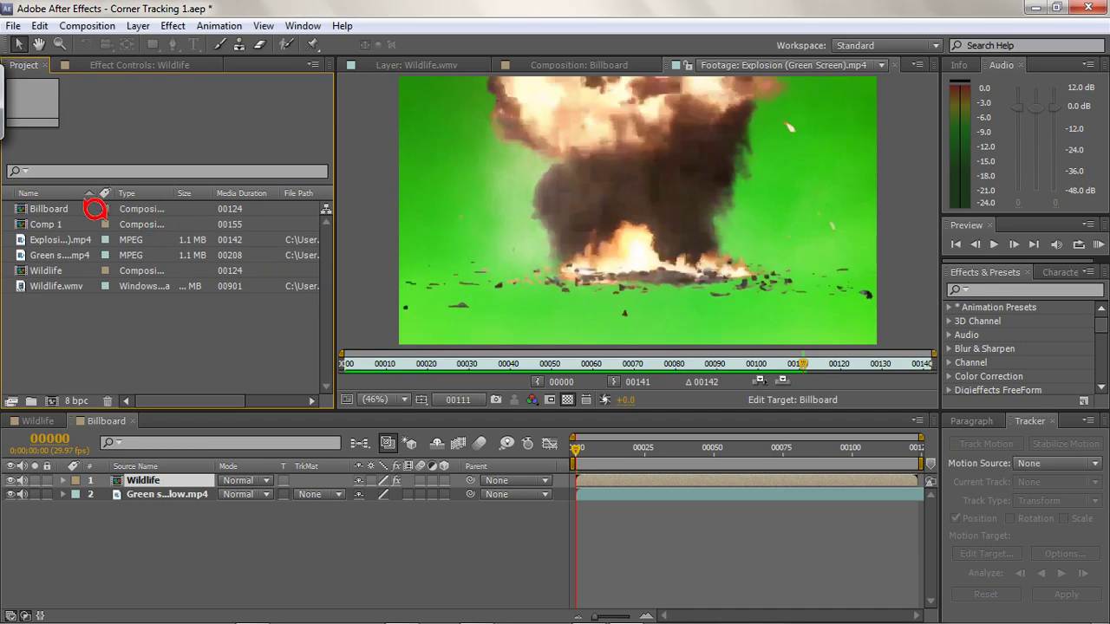
pyautogui.click(66, 231)
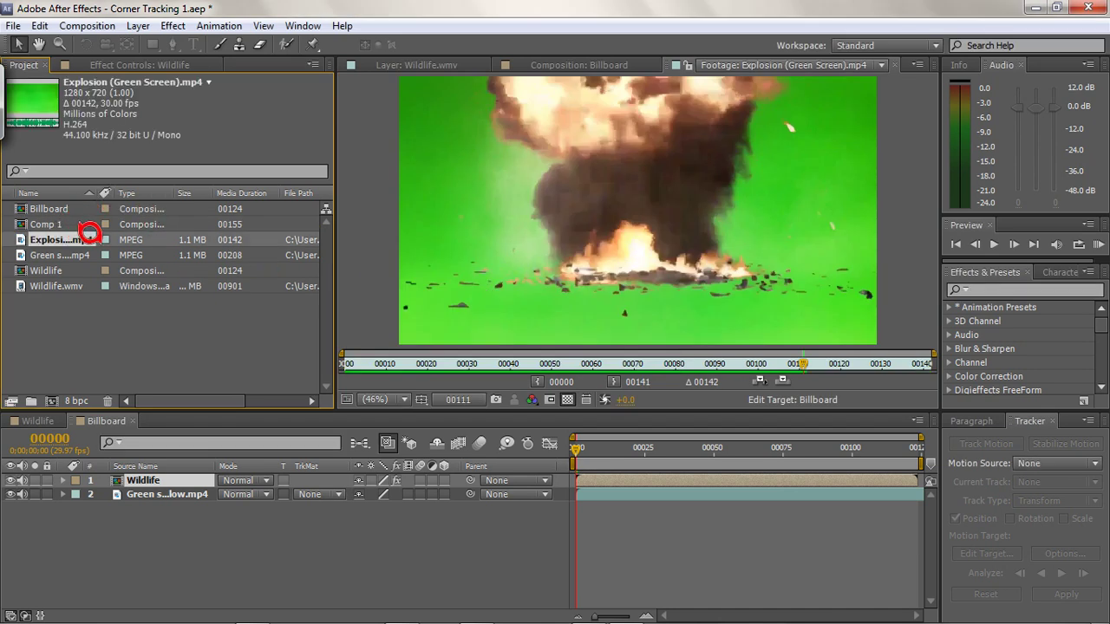
pyautogui.press('Delete')
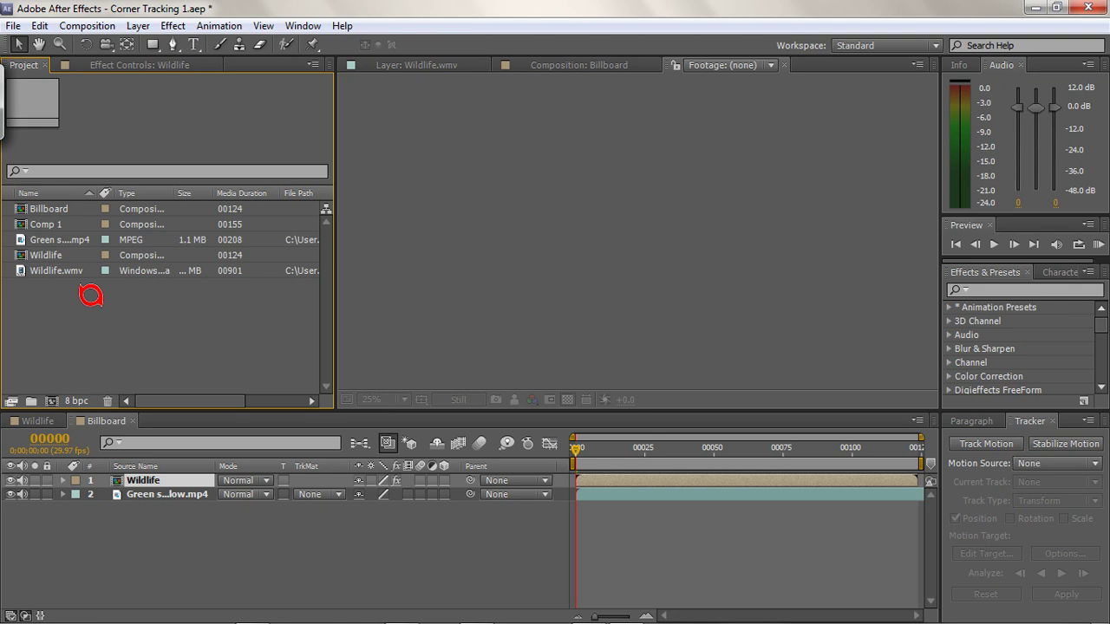
# Step: Create 1280×720 Comp 2 with the Billboard comp as a layer, then open Import File
pyautogui.rightClick(111, 291)
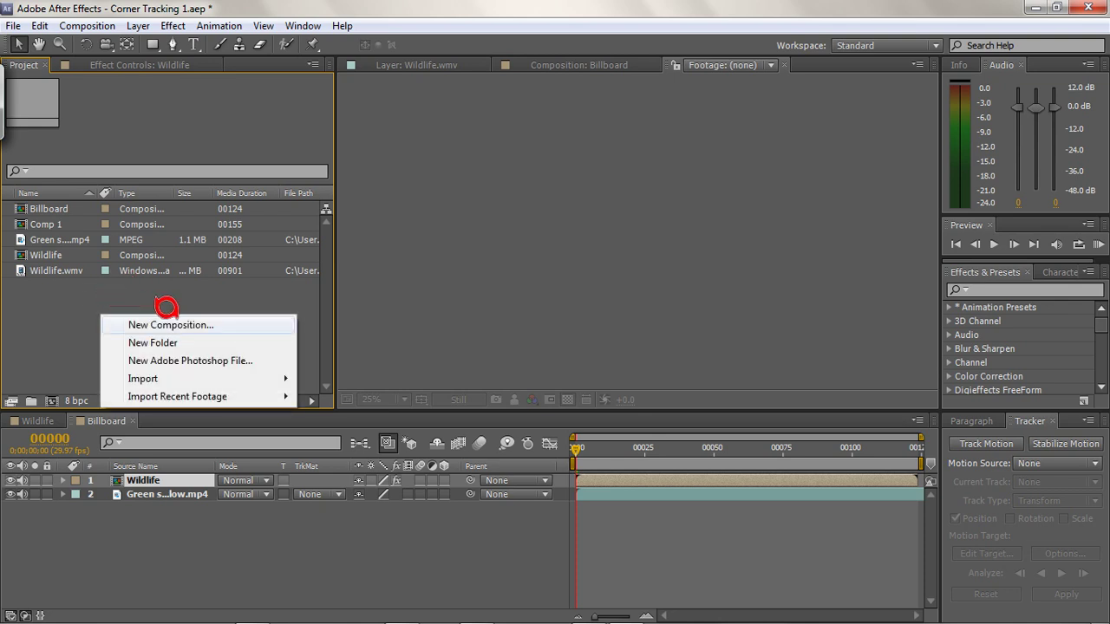
pyautogui.click(164, 308)
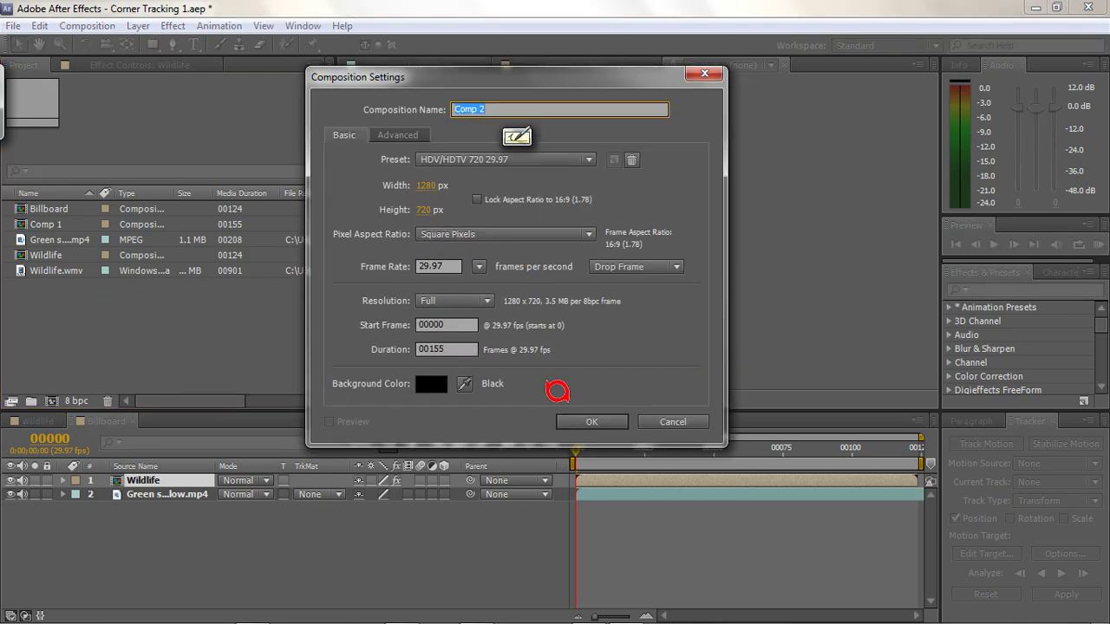
pyautogui.click(586, 420)
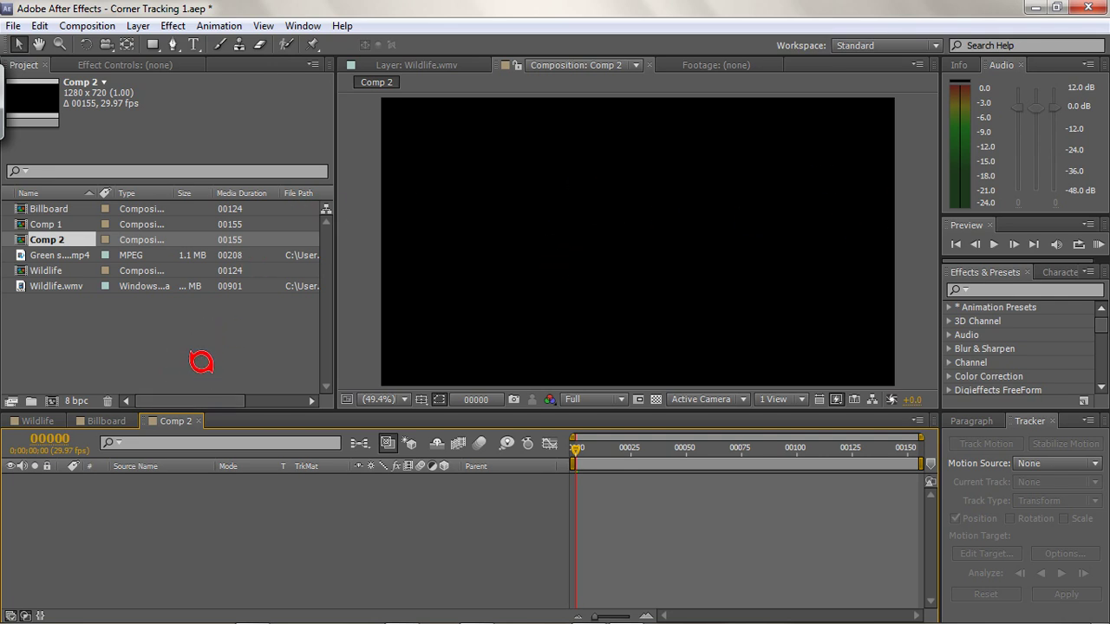
pyautogui.moveTo(73, 207); pyautogui.dragTo(186, 486)
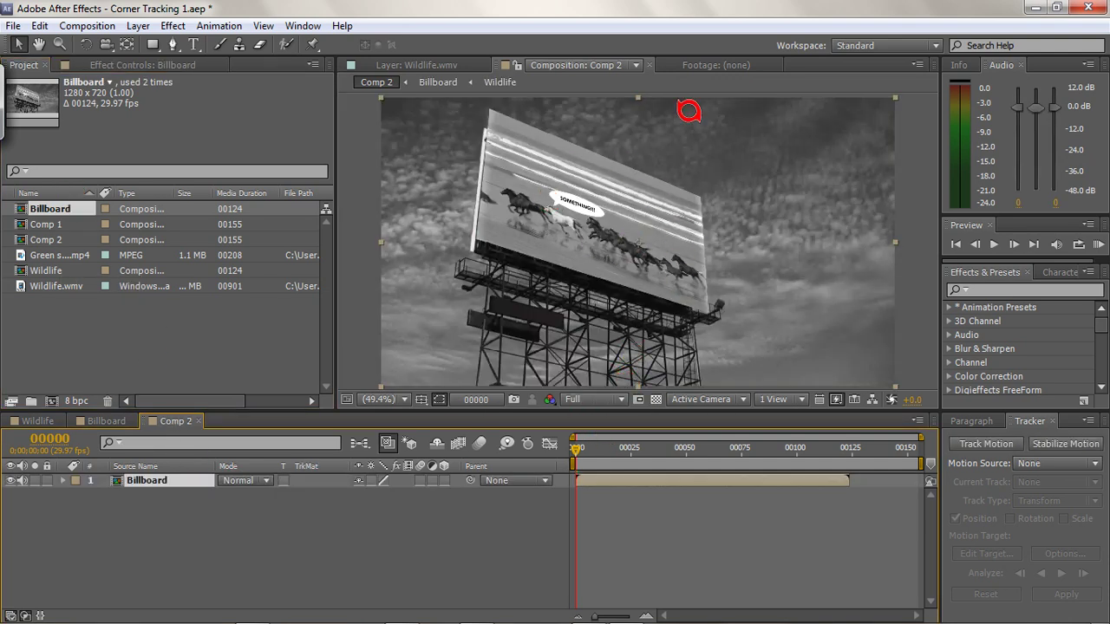
pyautogui.doubleClick(86, 309)
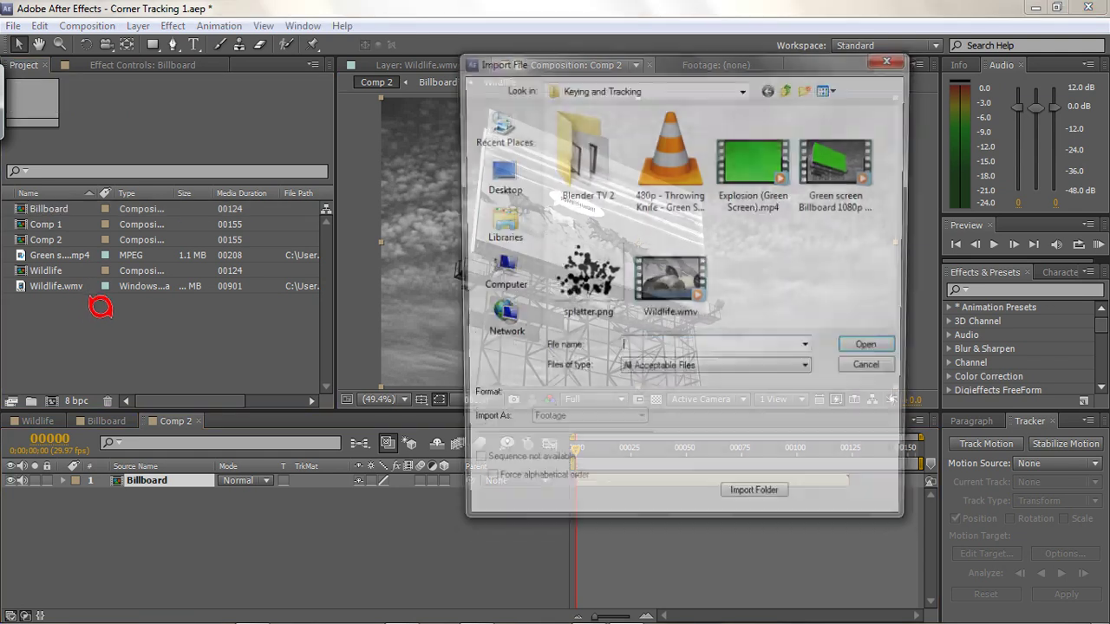
# Step: Open the Blender TV 2 folder and select the first frame, 0001.png
pyautogui.doubleClick(594, 140)
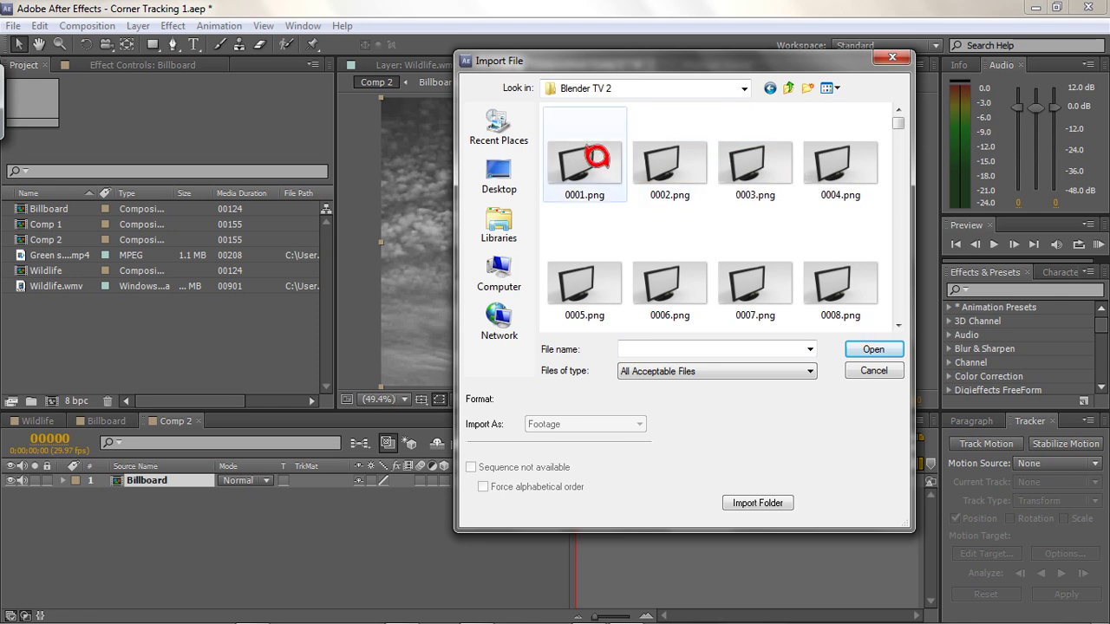
pyautogui.click(602, 154)
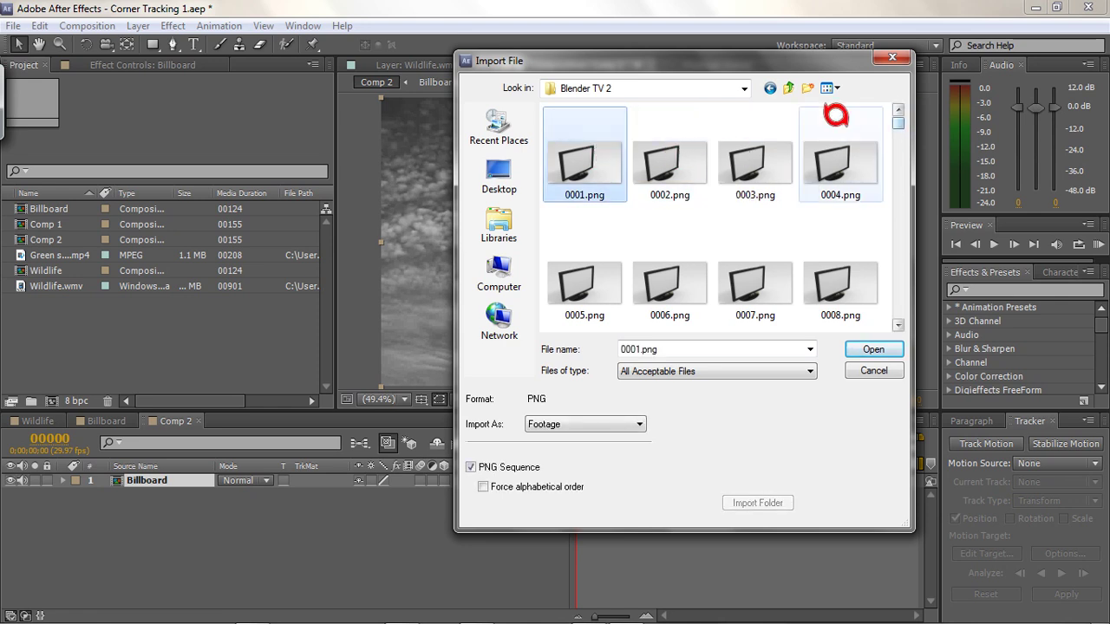
pyautogui.click(755, 160)
pyautogui.click(840, 160)
pyautogui.moveTo(898, 124); pyautogui.dragTo(911, 294)
pyautogui.click(733, 265)
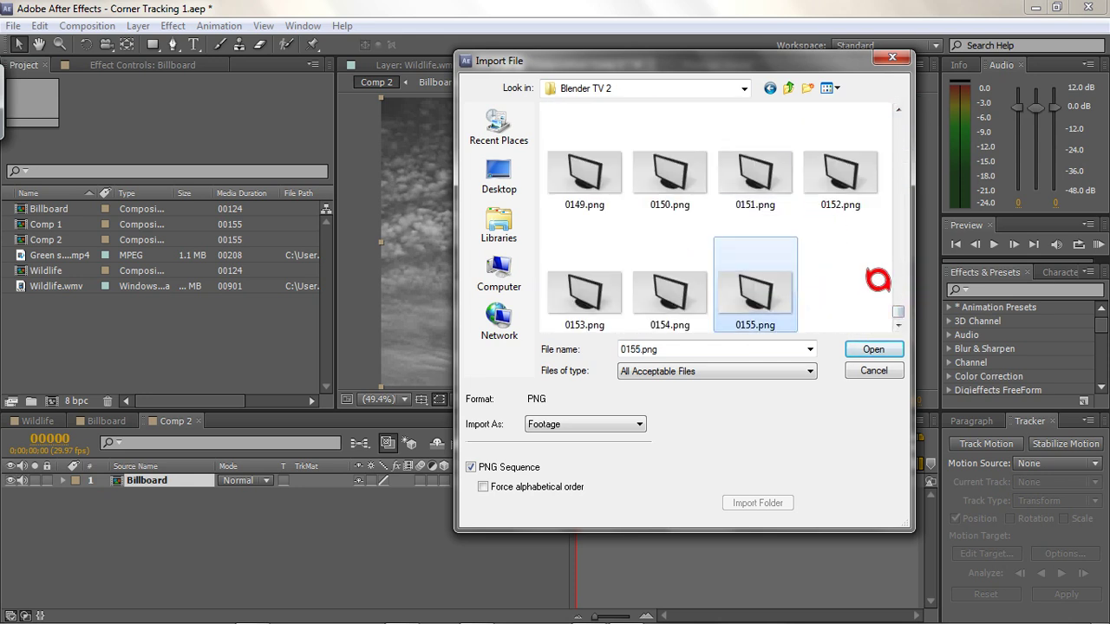
pyautogui.moveTo(909, 299); pyautogui.dragTo(902, 99)
pyautogui.click(563, 106)
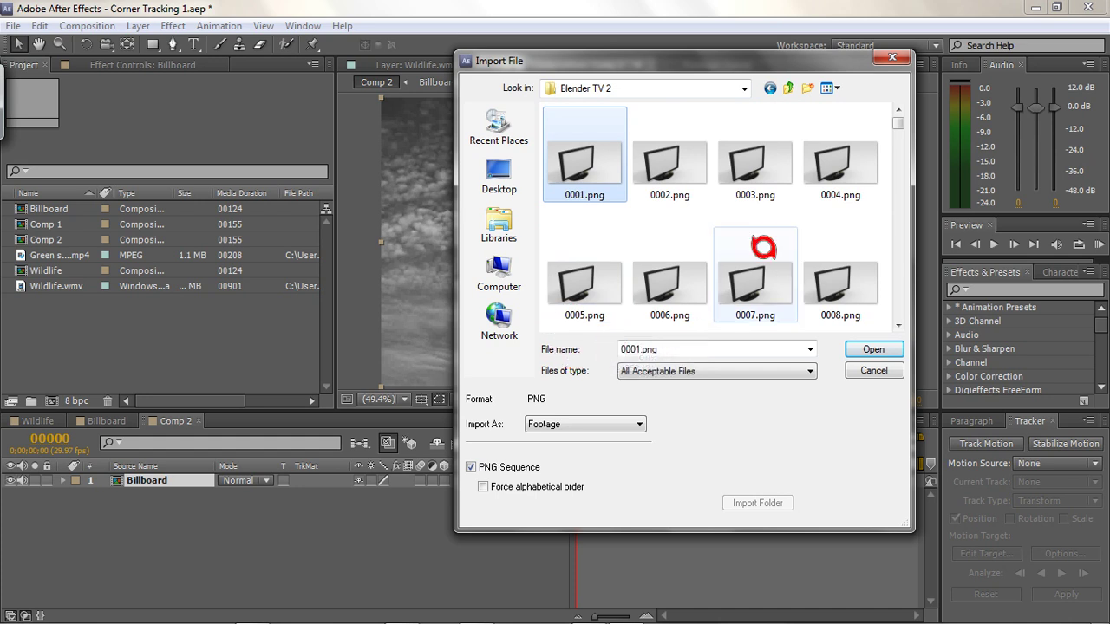
pyautogui.moveTo(906, 110)
pyautogui.mouseDown()
pyautogui.moveTo(907, 129)
pyautogui.moveTo(905, 104)
pyautogui.mouseUp()
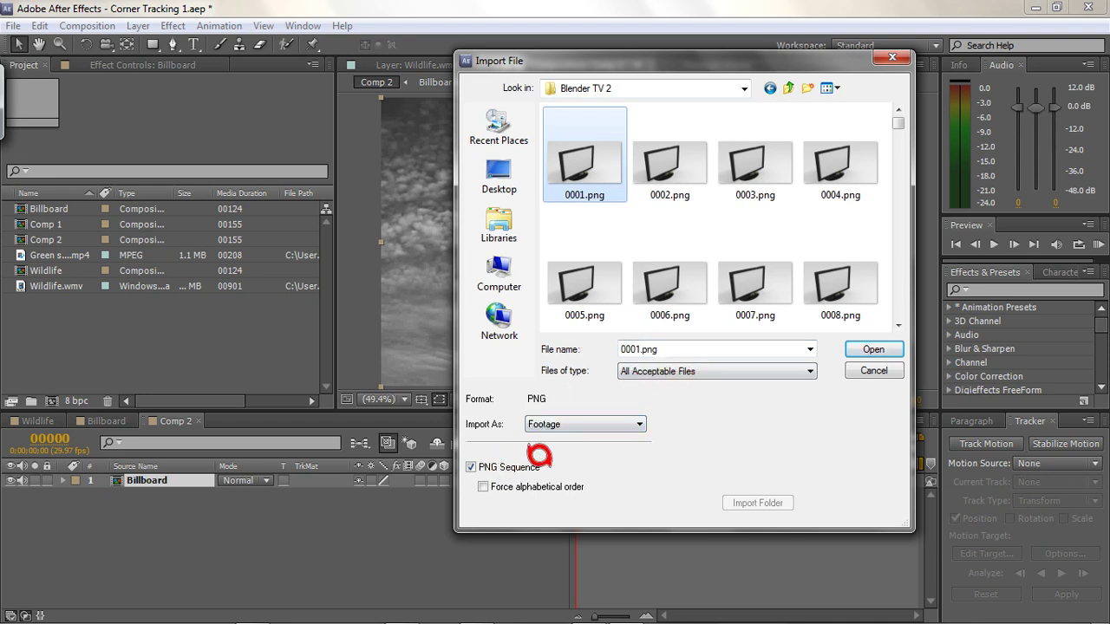
# Step: Import the frames as a PNG Sequence with Force alphabetical order enabled
pyautogui.click(472, 466)
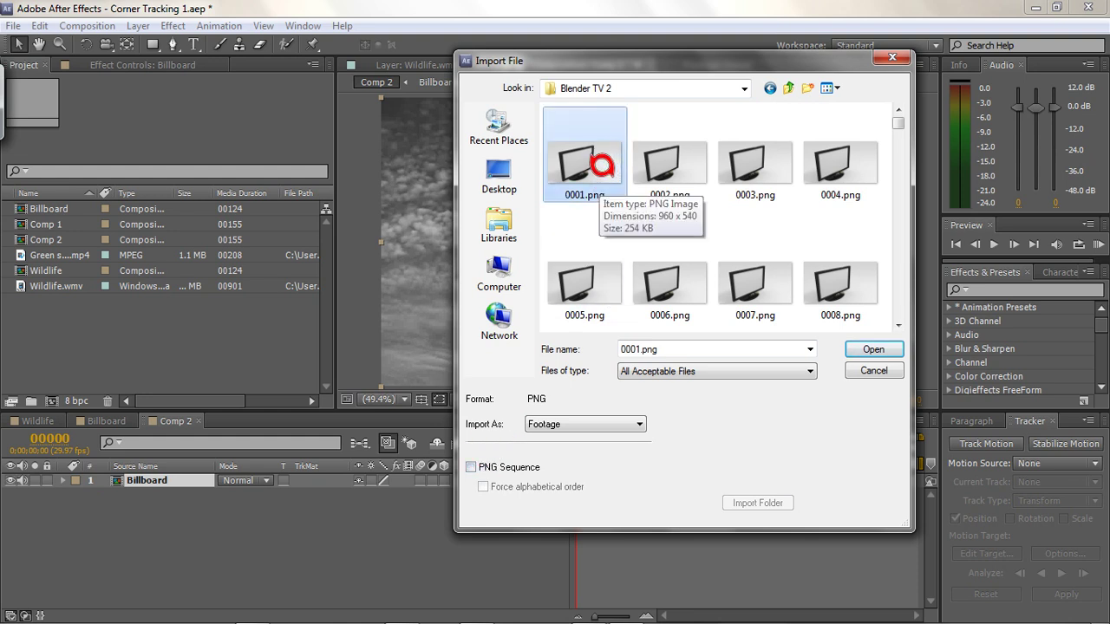
pyautogui.click(493, 467)
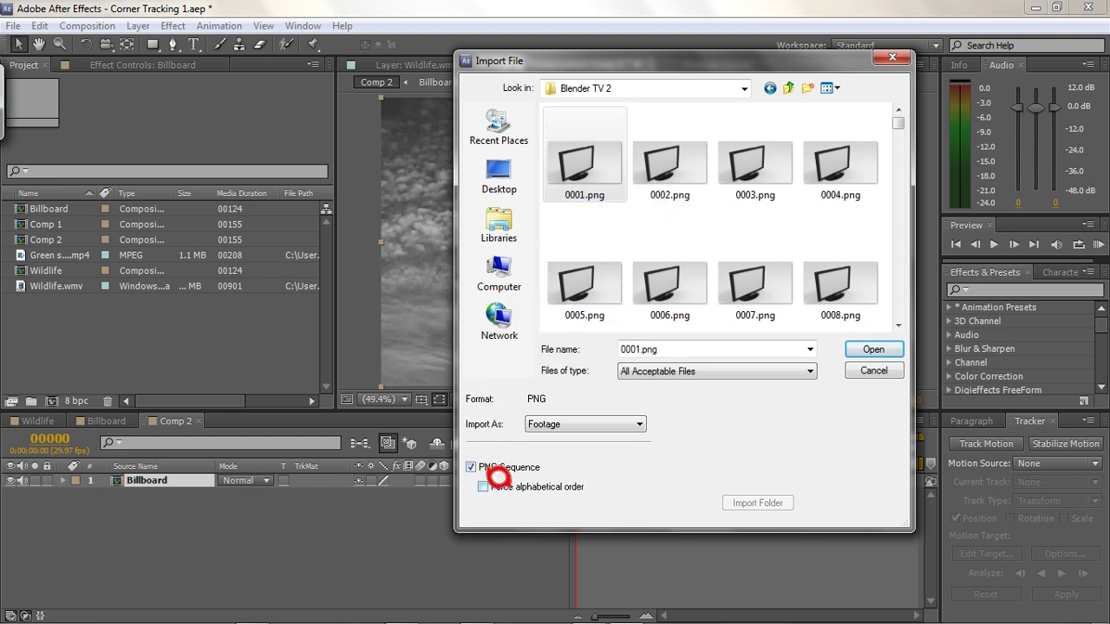
pyautogui.click(498, 482)
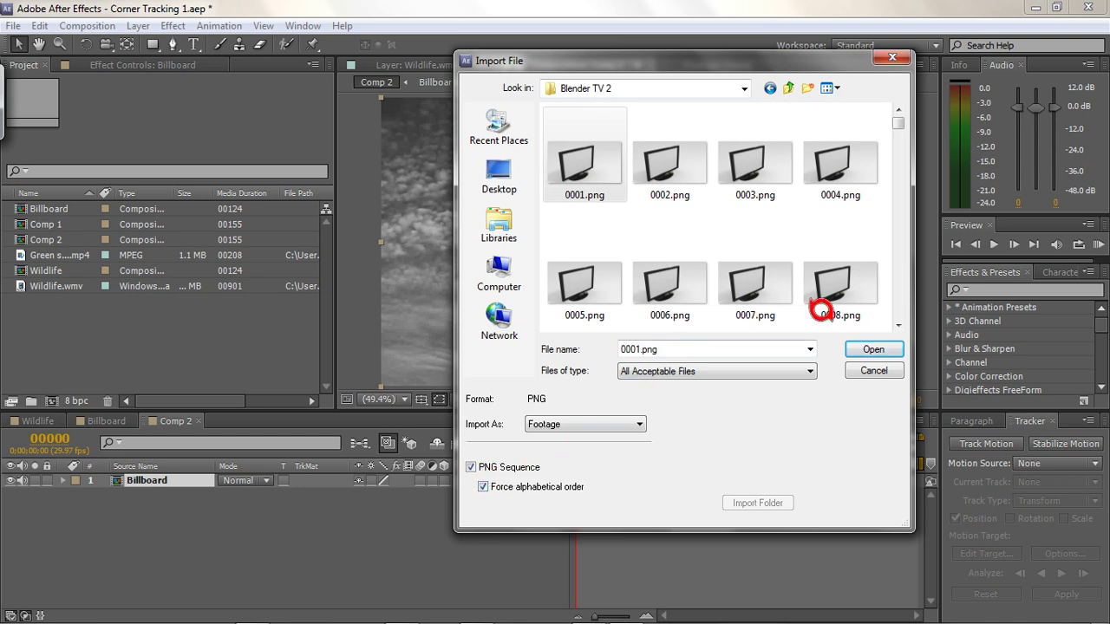
pyautogui.click(874, 348)
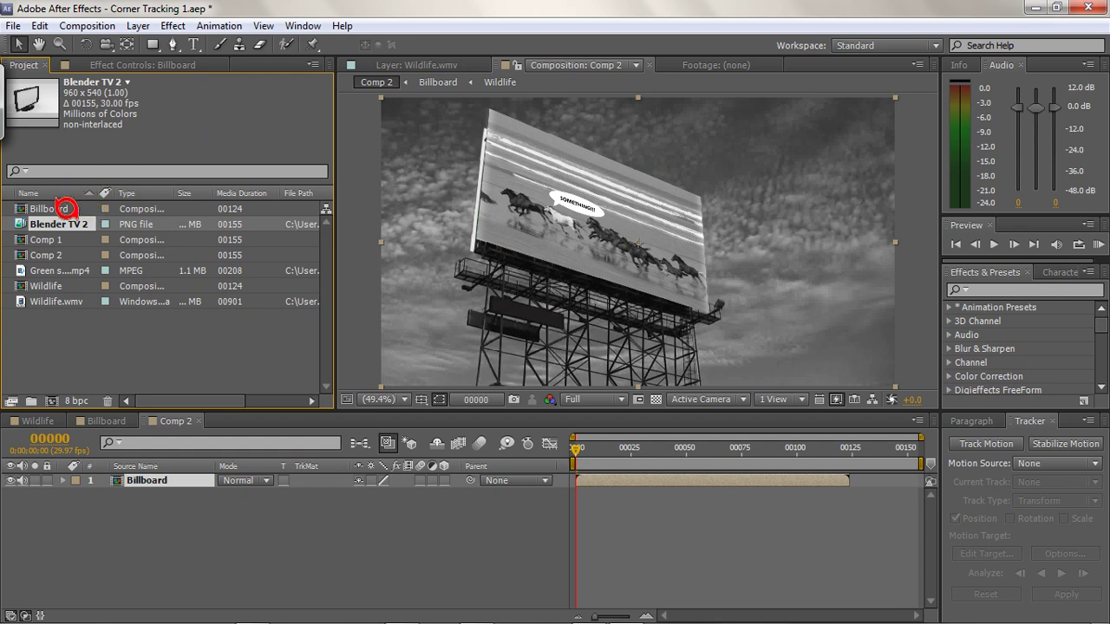
pyautogui.moveTo(65, 224); pyautogui.dragTo(194, 461)
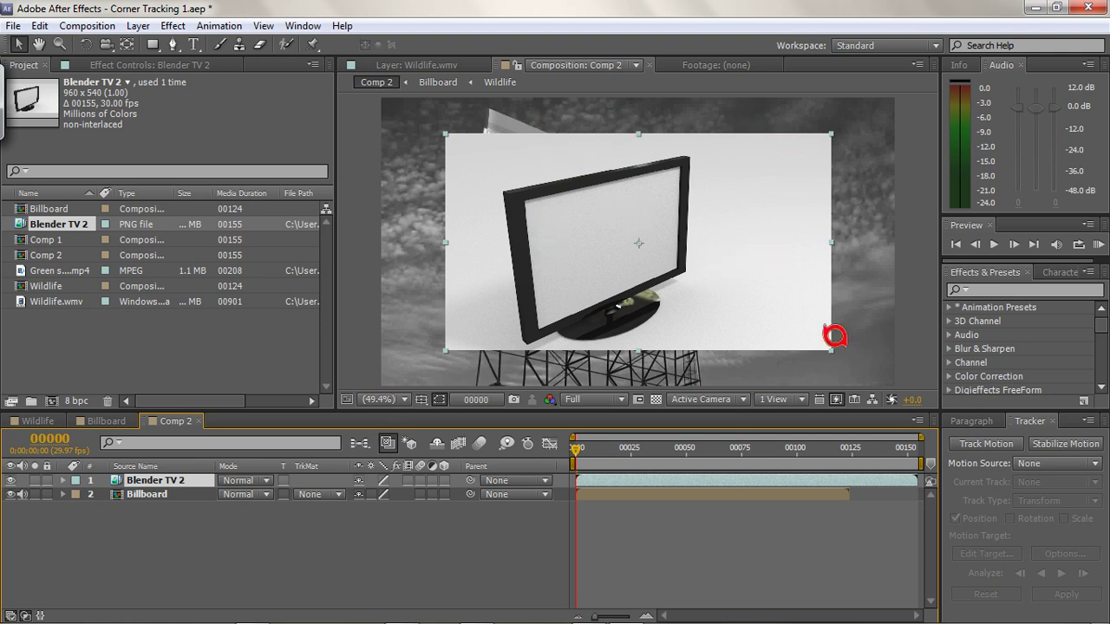
pyautogui.moveTo(843, 341); pyautogui.dragTo(922, 391)
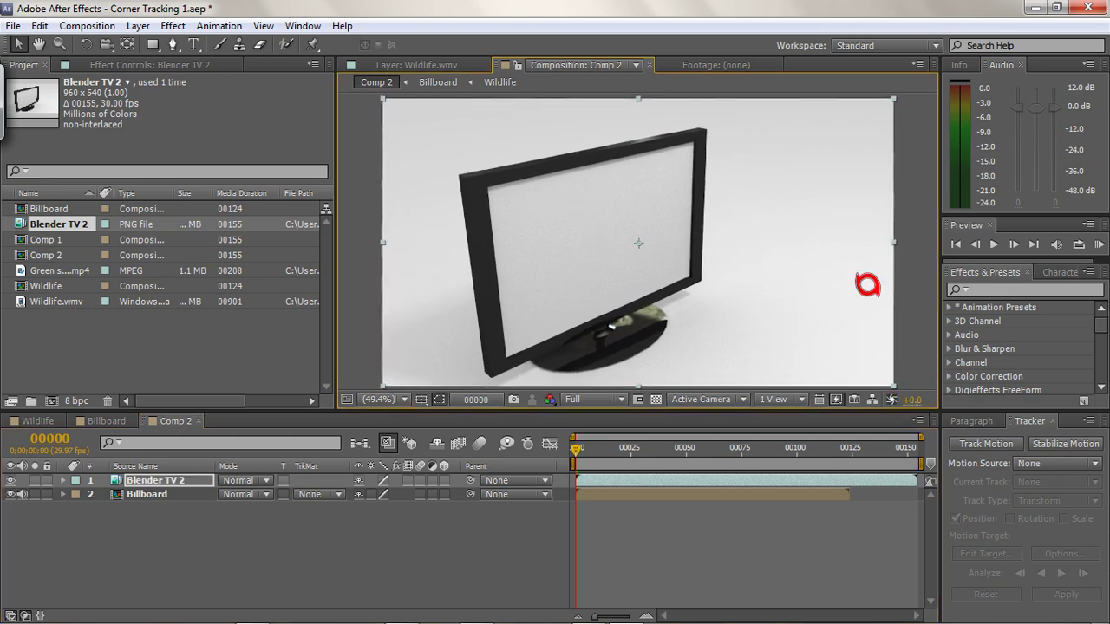
pyautogui.click(296, 518)
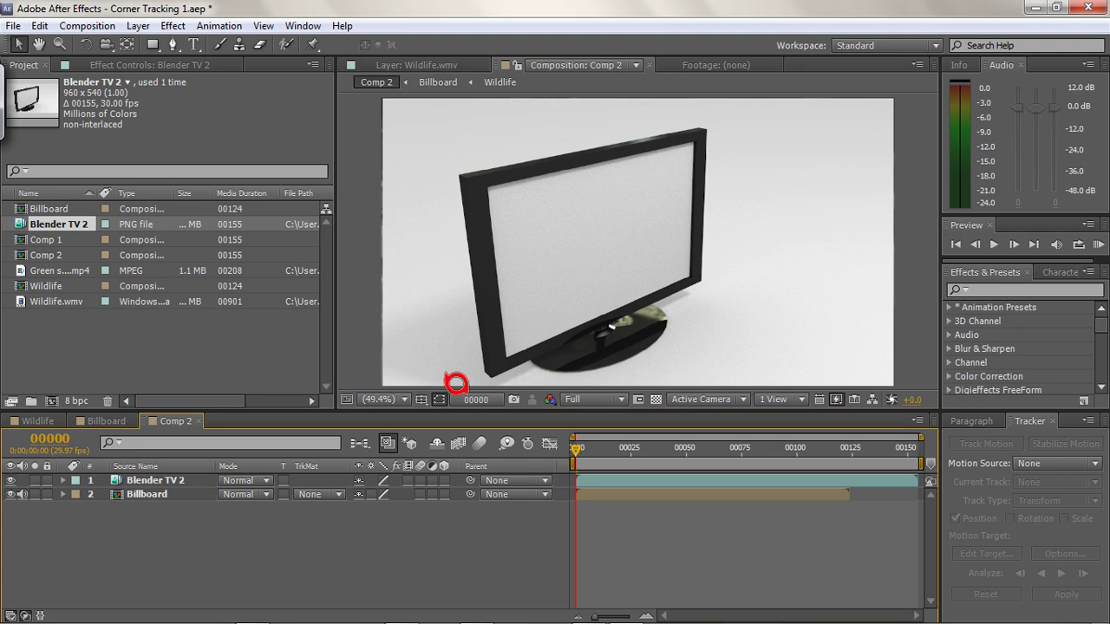
# Step: Scrub through the TV animation at 25% zoom and hide the Billboard layer
pyautogui.press(',')
pyautogui.press(',')
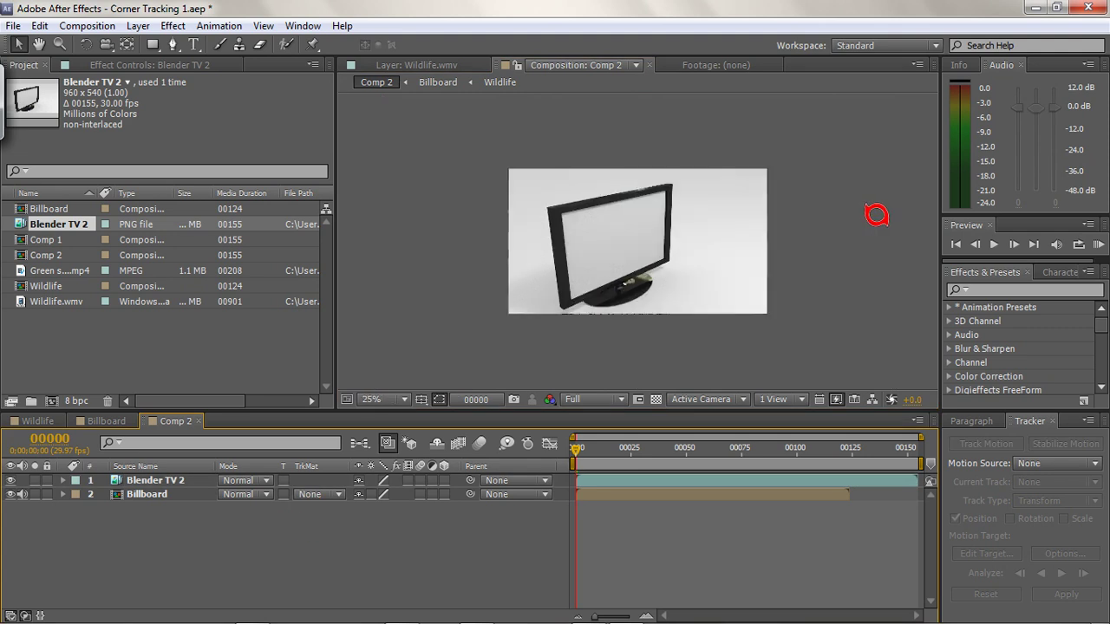
pyautogui.moveTo(593, 439); pyautogui.dragTo(637, 430)
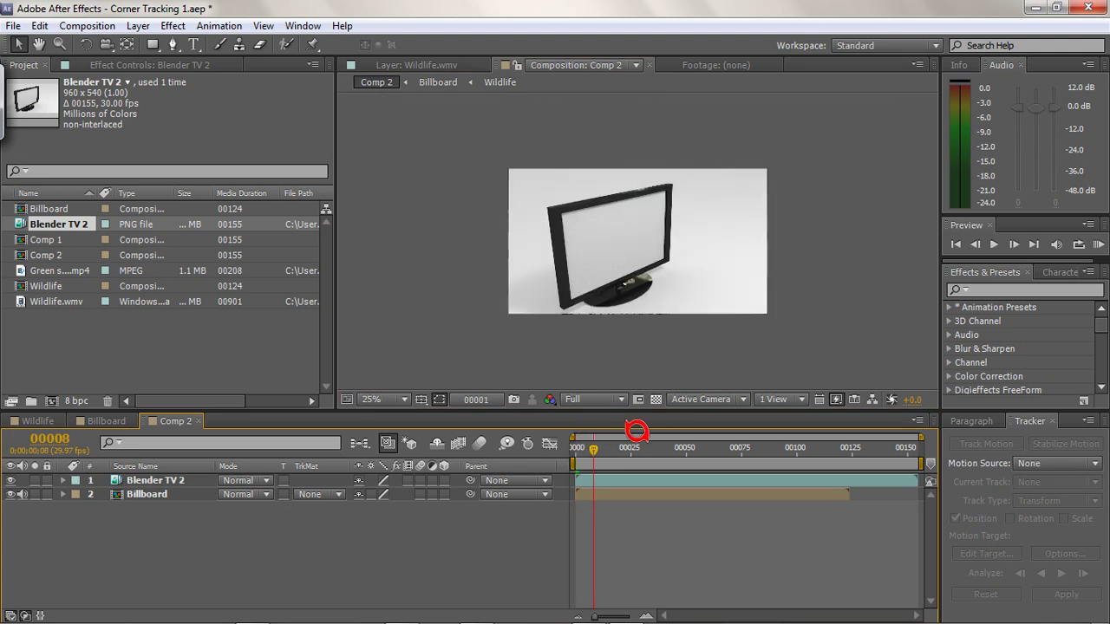
pyautogui.click(609, 439)
pyautogui.moveTo(627, 438); pyautogui.dragTo(697, 436)
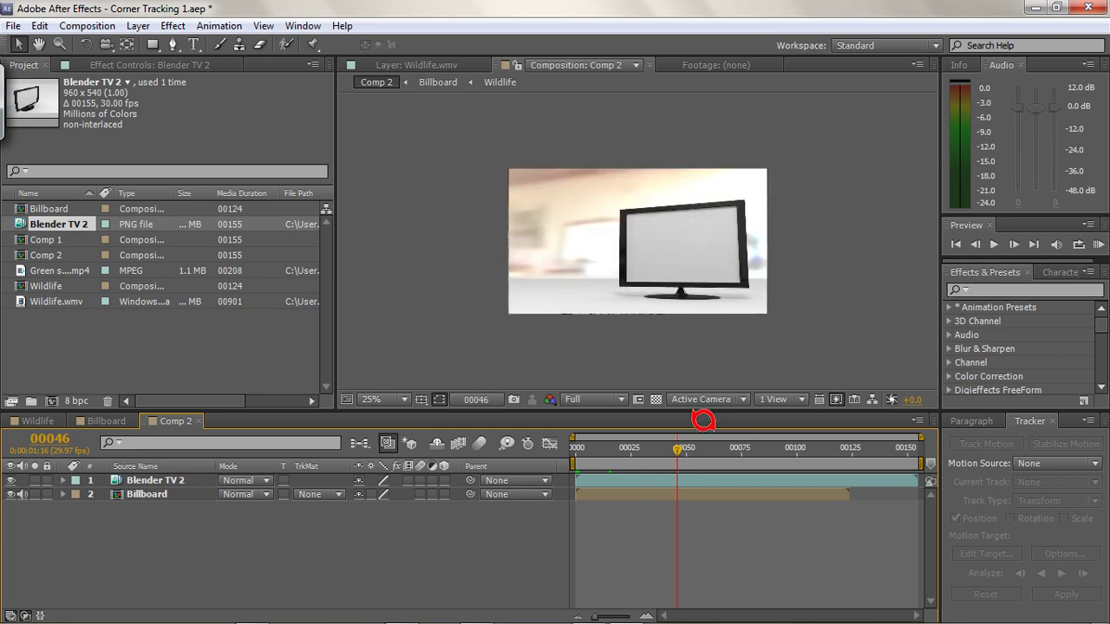
pyautogui.moveTo(694, 438); pyautogui.dragTo(716, 435)
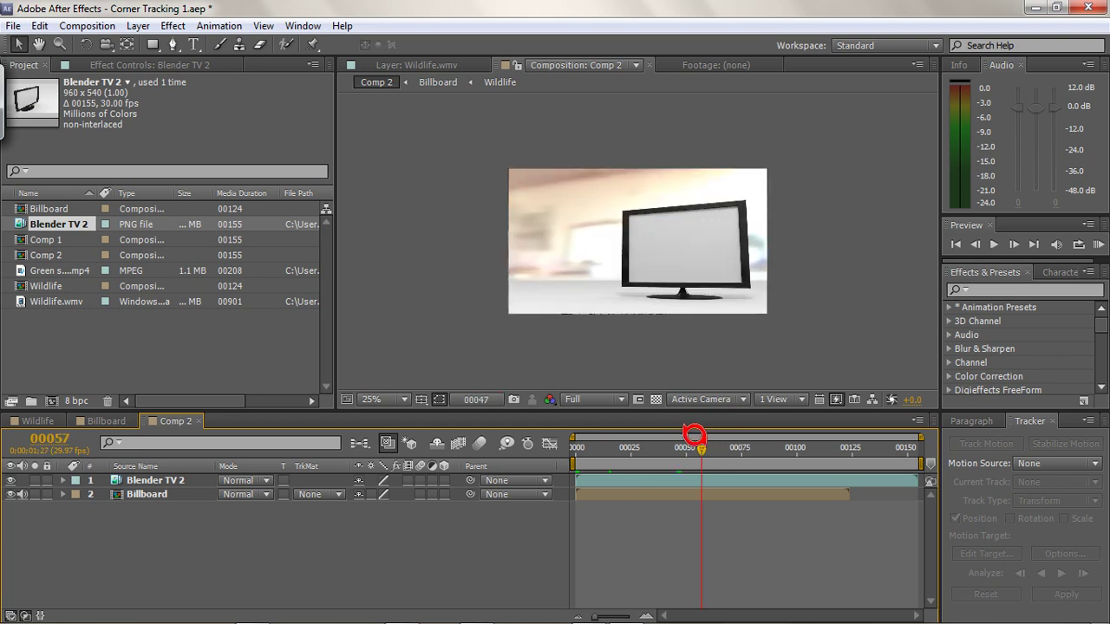
pyautogui.moveTo(636, 435); pyautogui.dragTo(569, 437)
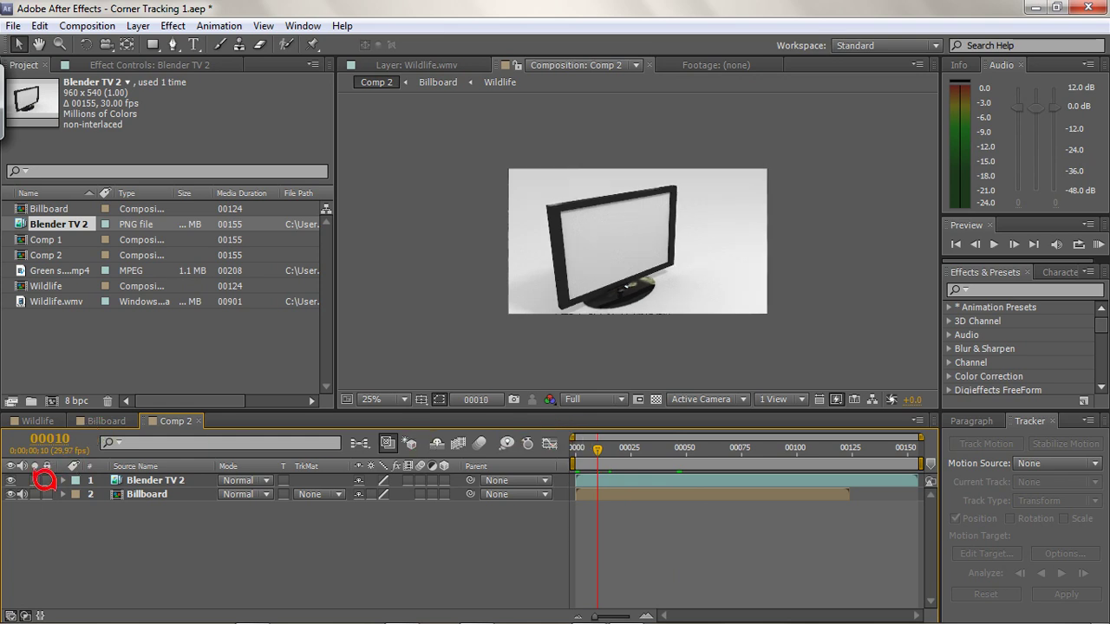
pyautogui.click(11, 494)
pyautogui.moveTo(614, 439); pyautogui.dragTo(850, 440)
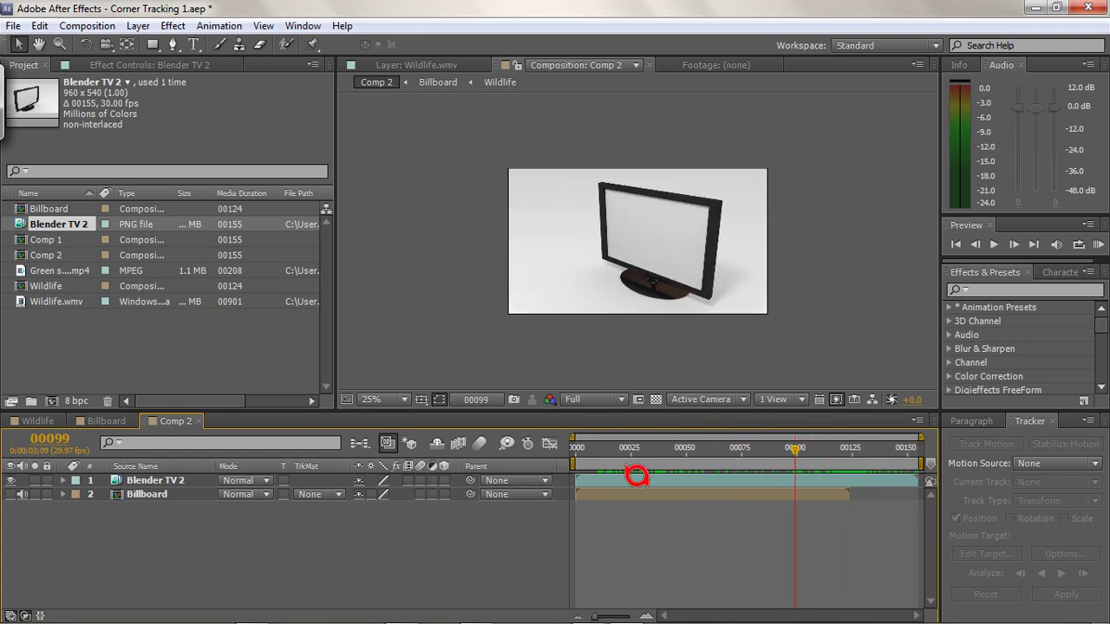
# Step: End the work area at frame 124 and trim Comp 2 to it
pyautogui.hotkey('ctrl', 'Down')
pyautogui.moveTo(806, 434); pyautogui.dragTo(863, 436)
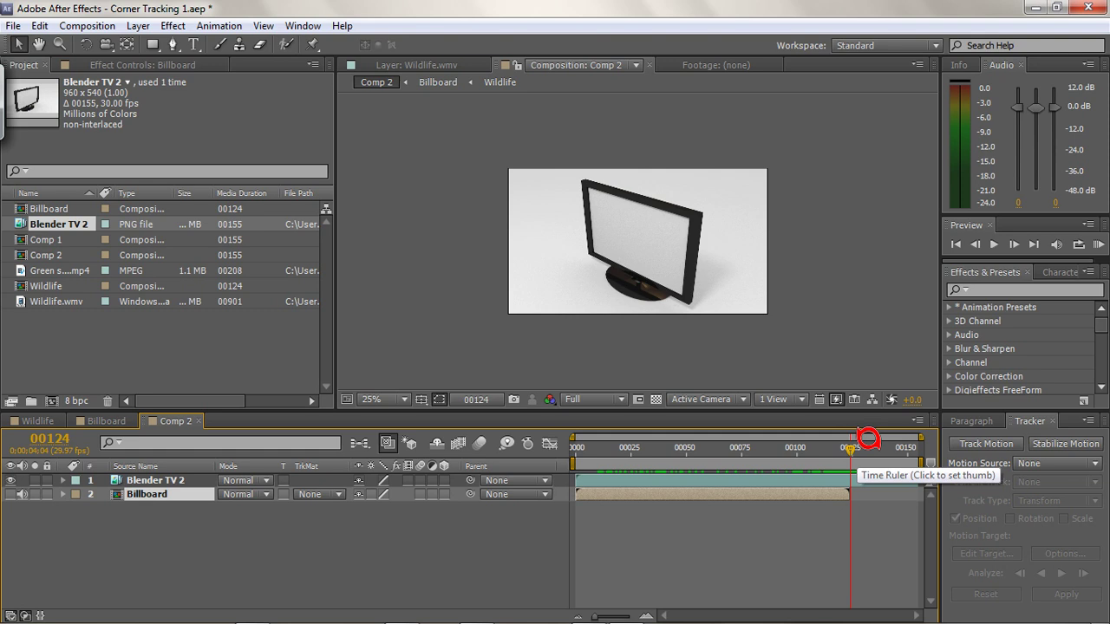
pyautogui.press('n')
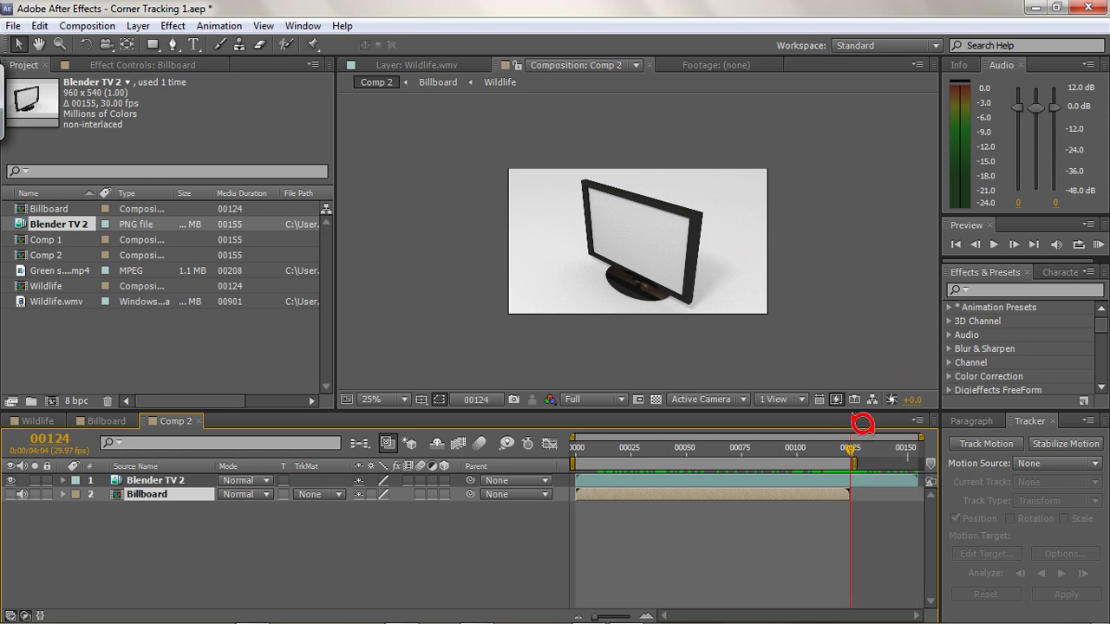
pyautogui.rightClick(812, 447)
pyautogui.click(837, 509)
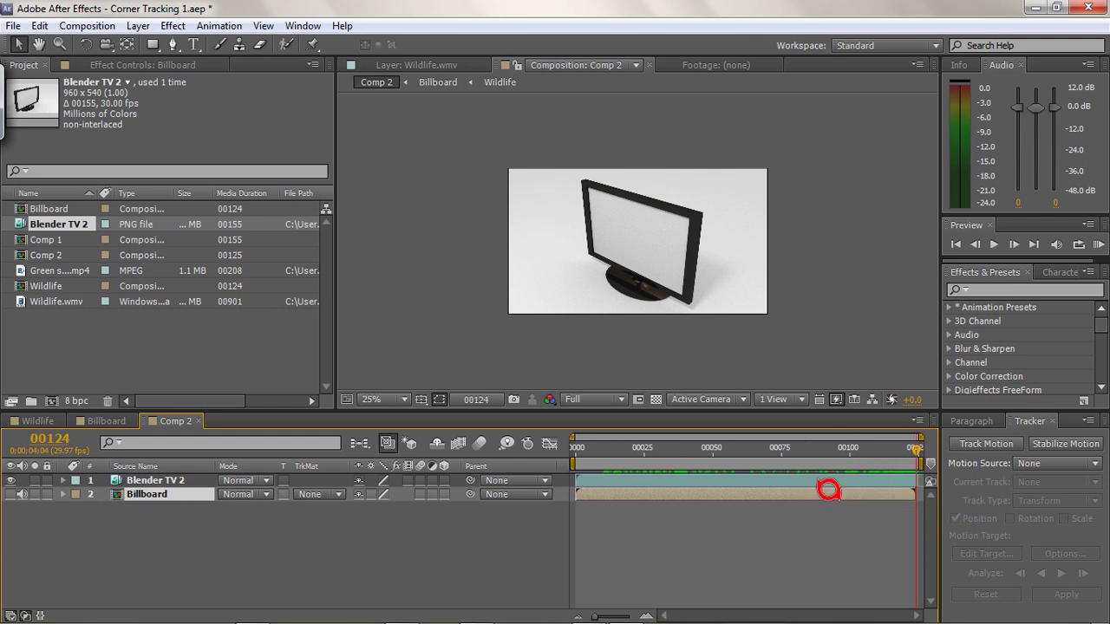
pyautogui.moveTo(928, 436); pyautogui.dragTo(575, 443)
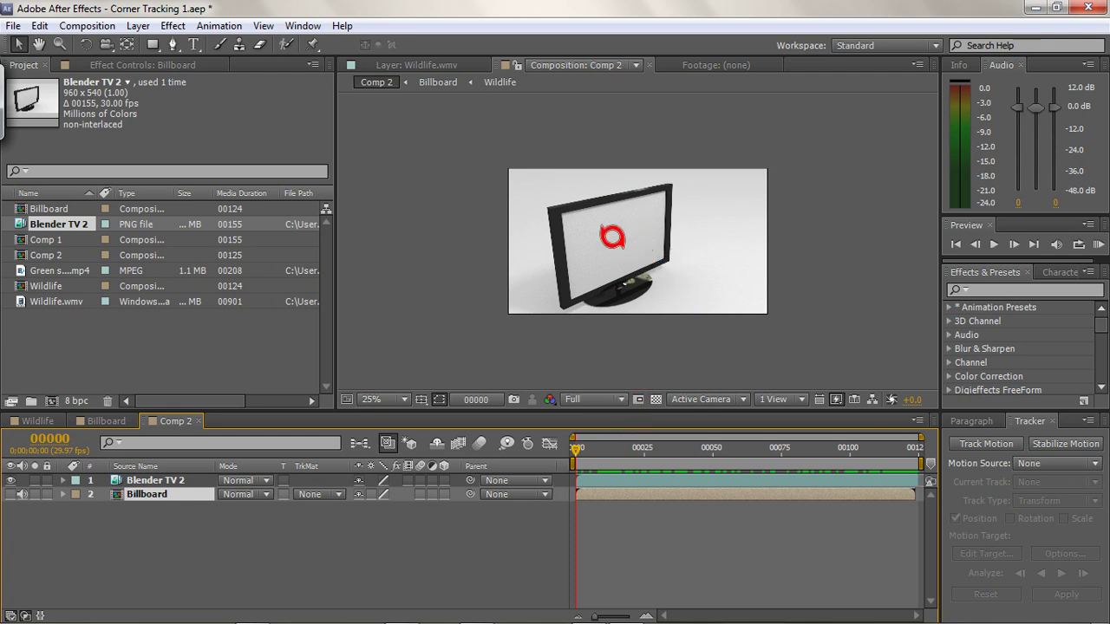
# Step: Switch the timeline's Source Name column to Layer Name and select the Billboard layer
pyautogui.click(192, 461)
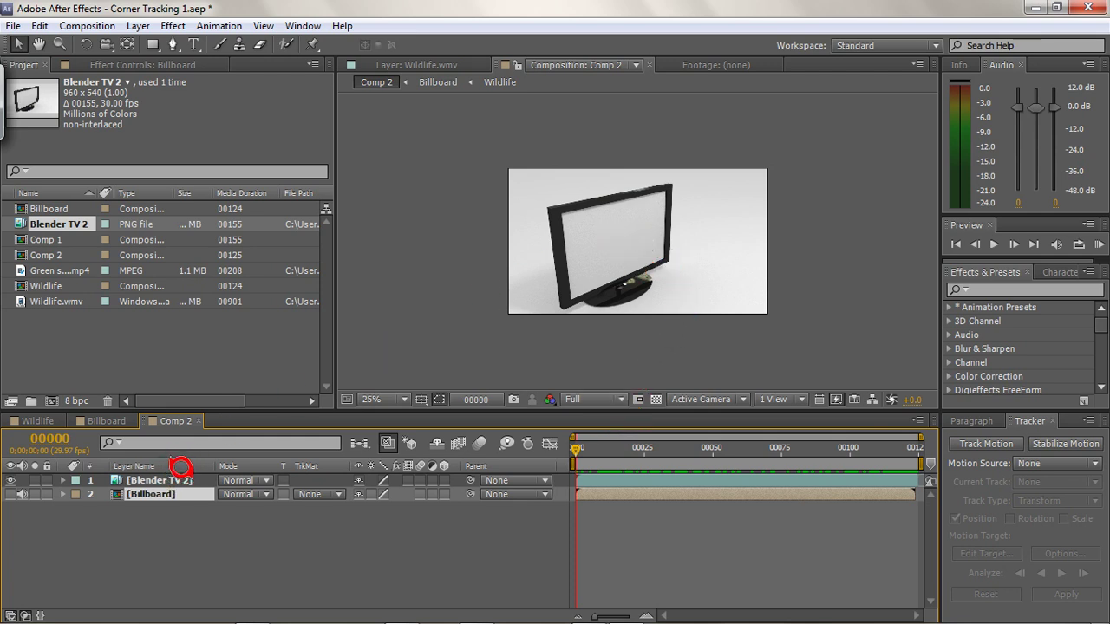
pyautogui.click(180, 478)
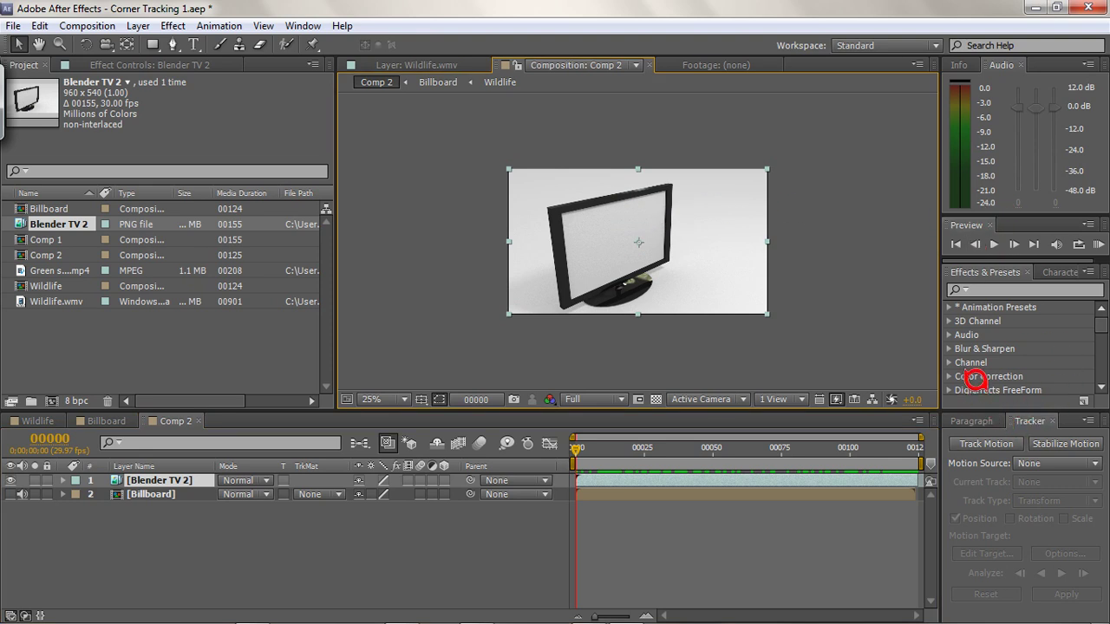
pyautogui.click(956, 334)
pyautogui.click(308, 26)
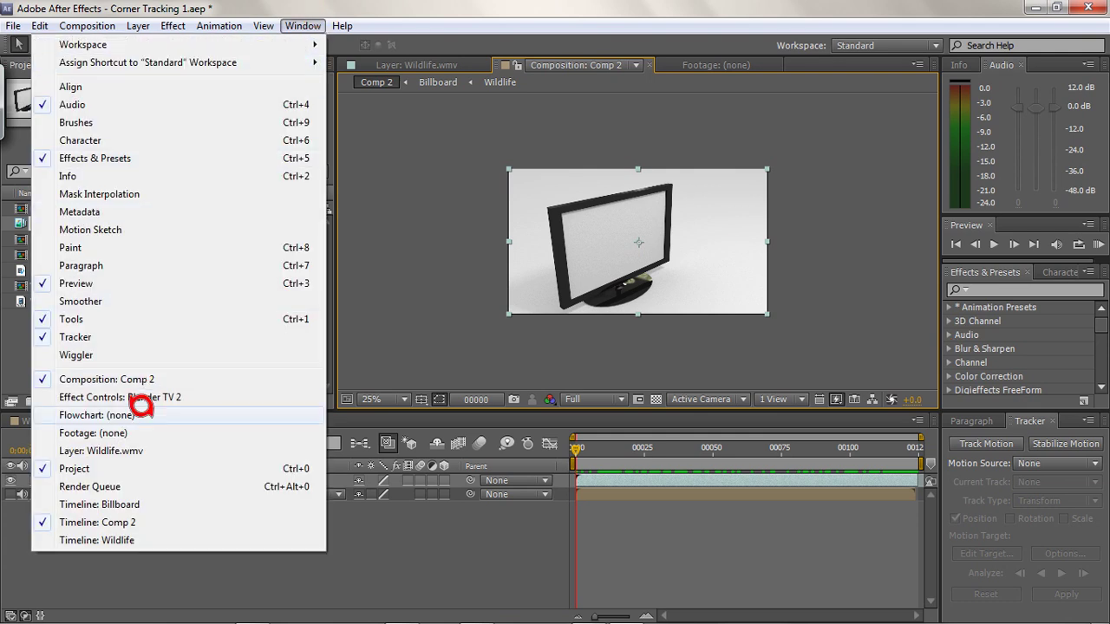
pyautogui.click(482, 116)
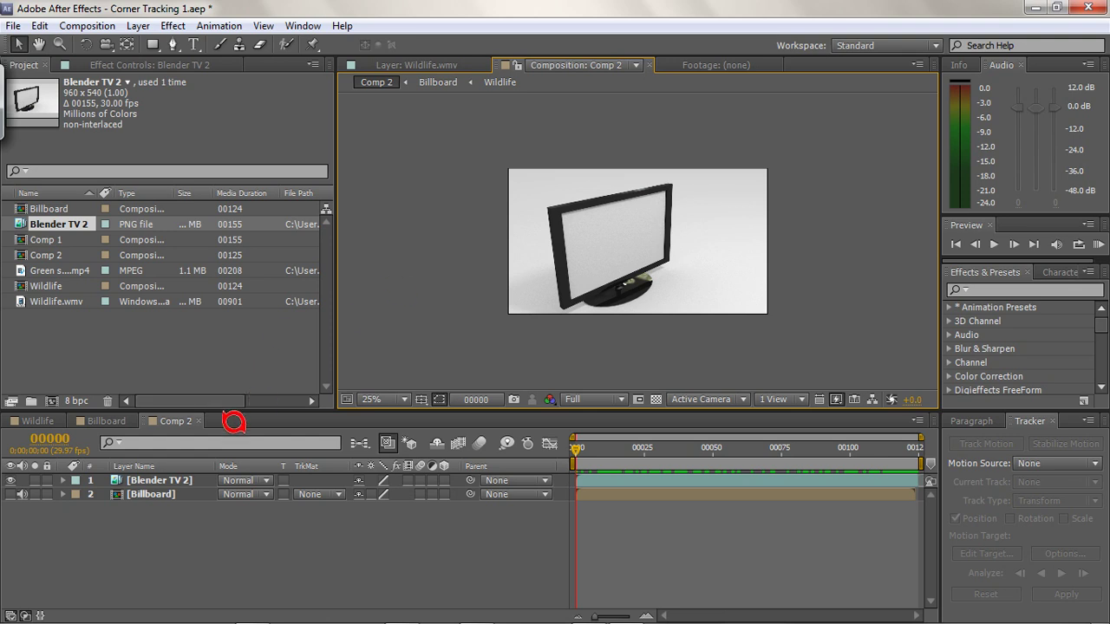
pyautogui.click(161, 491)
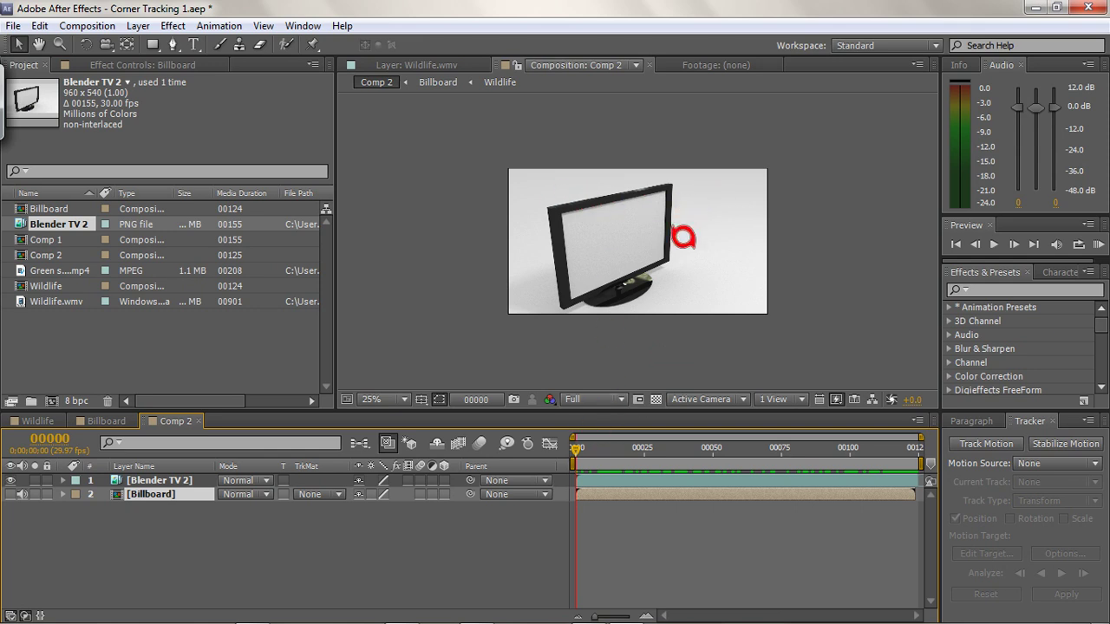
# Step: At 50% zoom, scale the Blender TV 2 layer up slightly to fill the frame
pyautogui.click(512, 327)
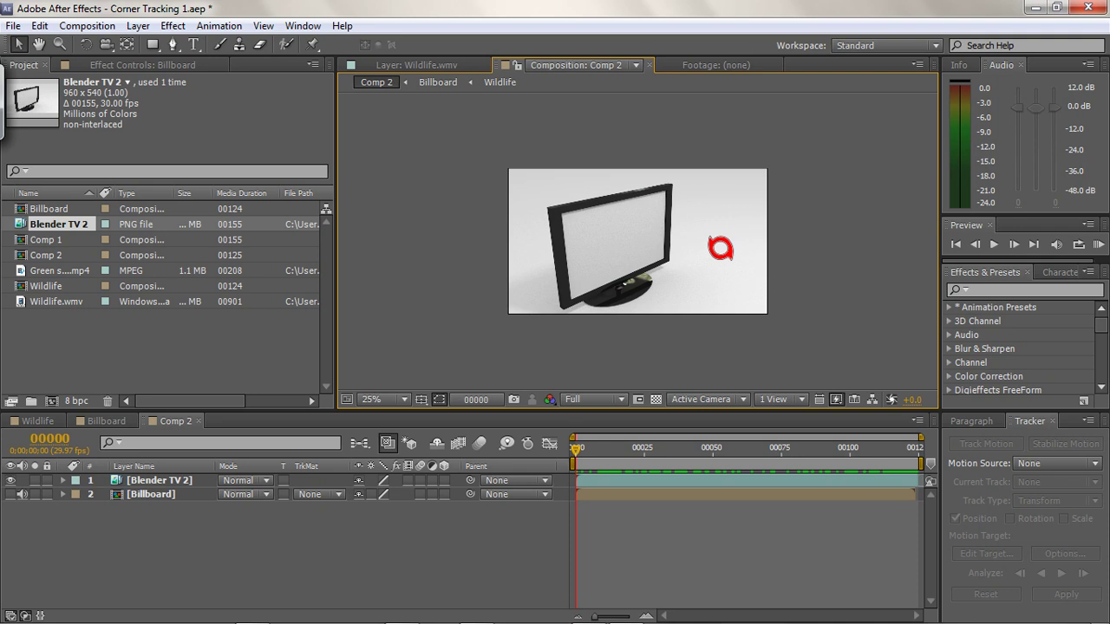
pyautogui.press('.')
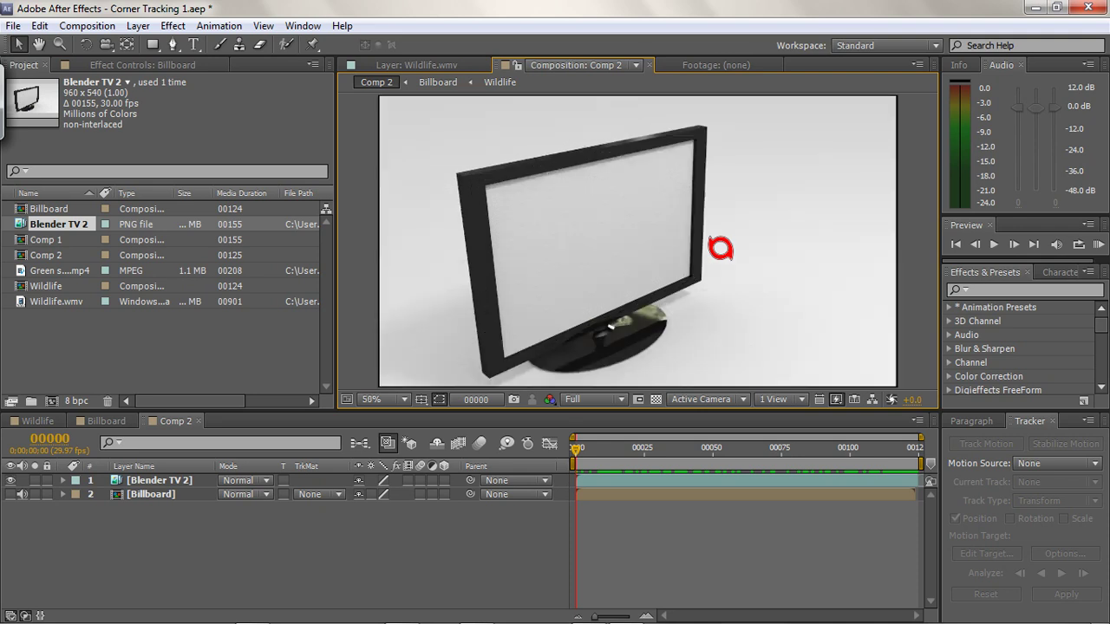
pyautogui.click(835, 291)
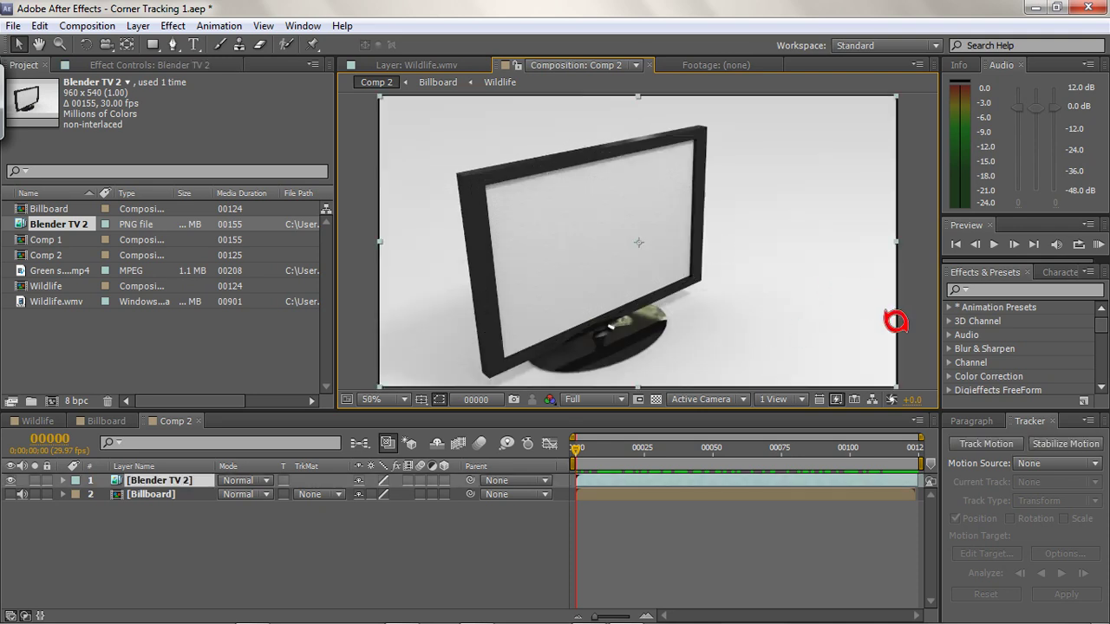
pyautogui.moveTo(908, 376); pyautogui.dragTo(907, 386)
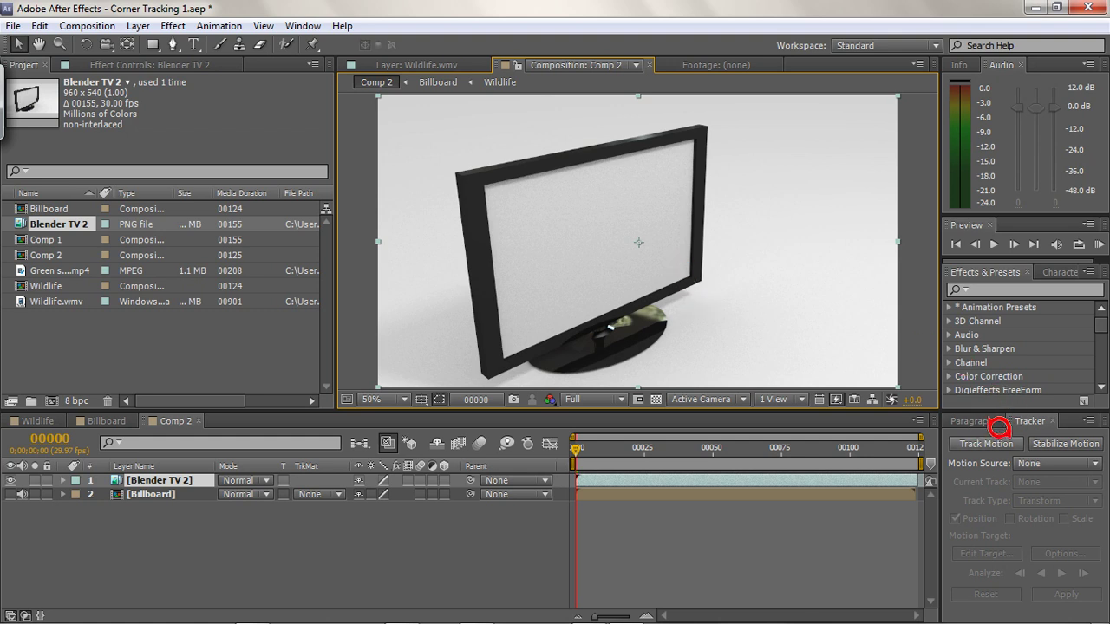
# Step: Start a Perspective corner pin track on Blender TV 2 and maximize the Layer panel
pyautogui.click(998, 442)
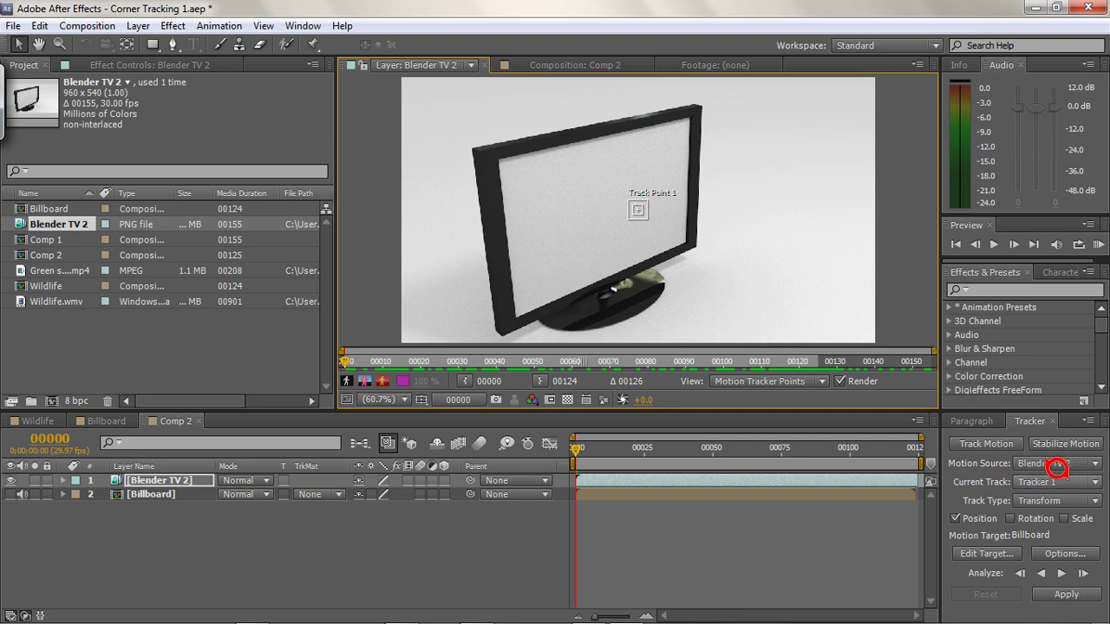
pyautogui.click(1062, 501)
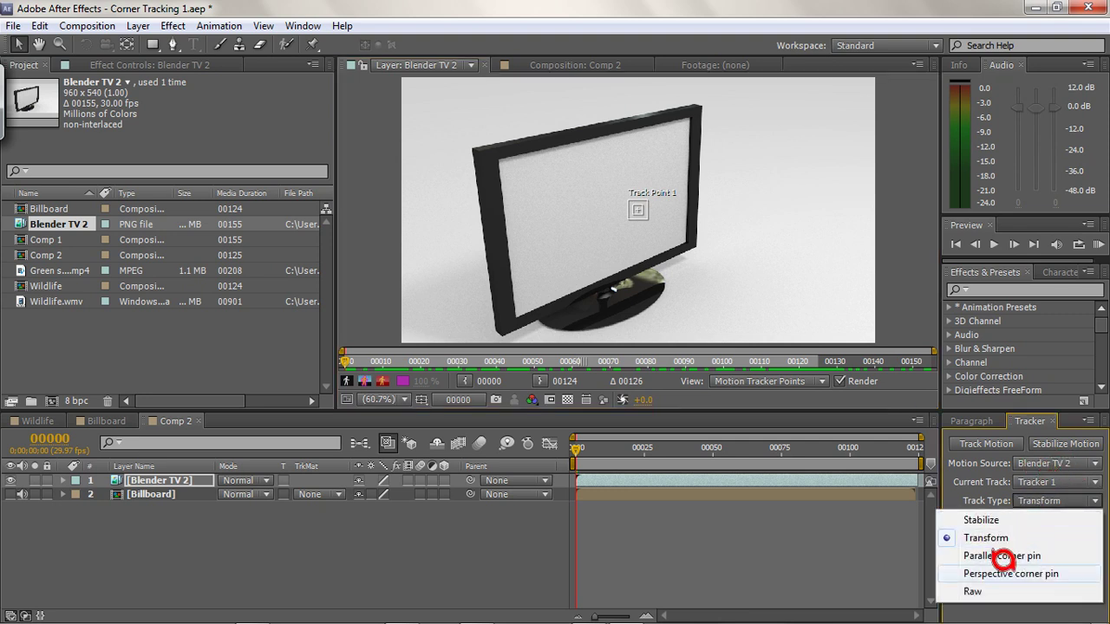
pyautogui.click(1004, 569)
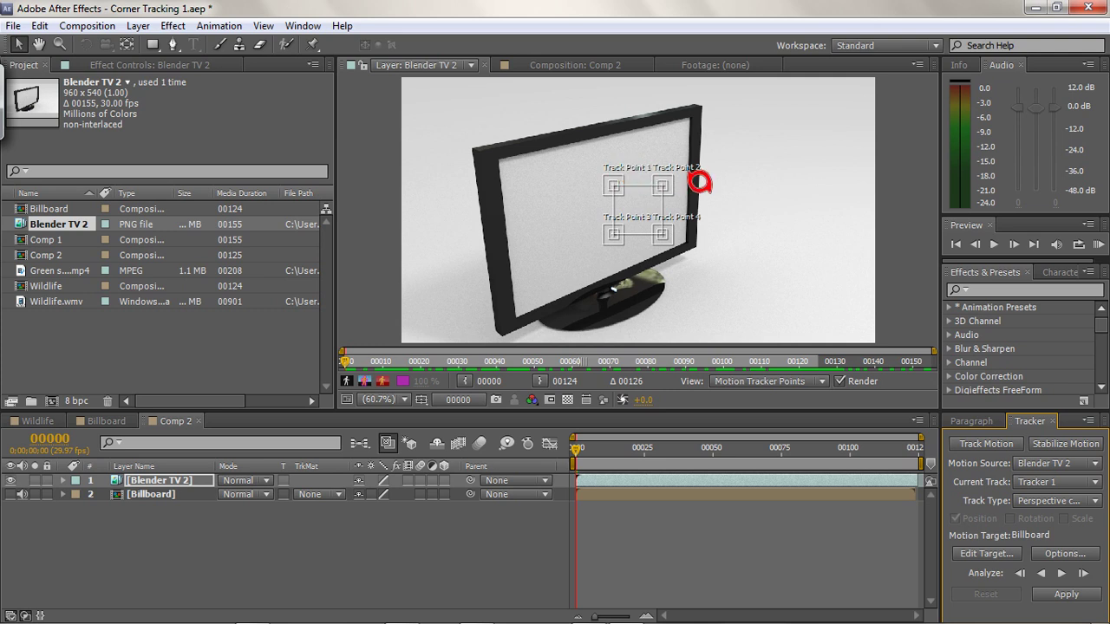
pyautogui.press('`')
# Step: Place Track Points 1, 2, 4 and 3 on the TV screen's corners and restore the panels
pyautogui.moveTo(514, 276); pyautogui.dragTo(327, 236)
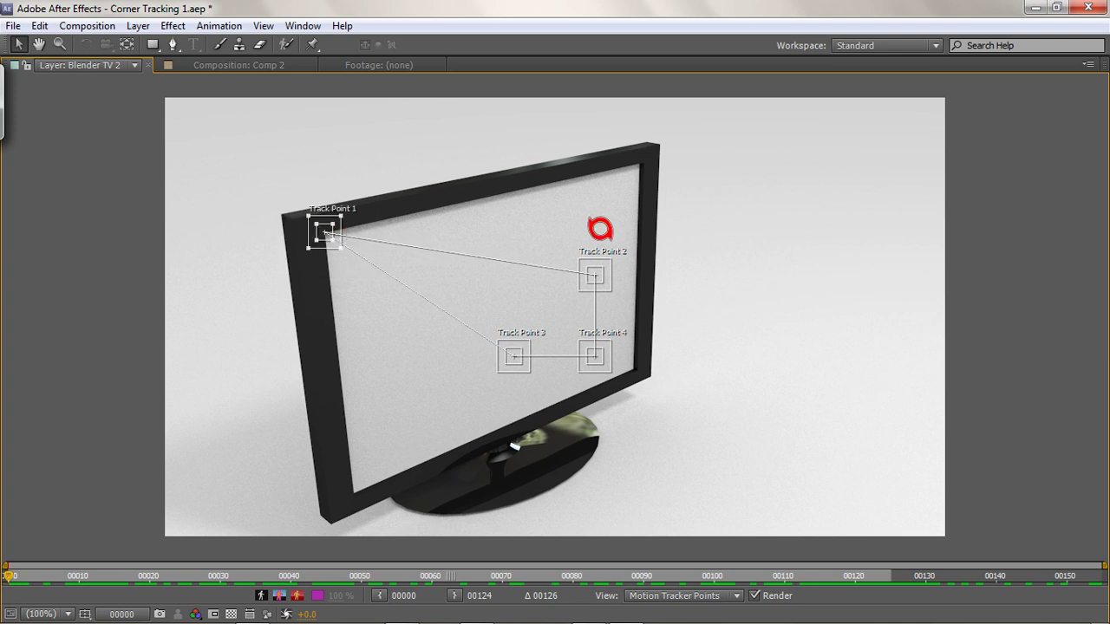
pyautogui.moveTo(621, 246); pyautogui.dragTo(664, 141)
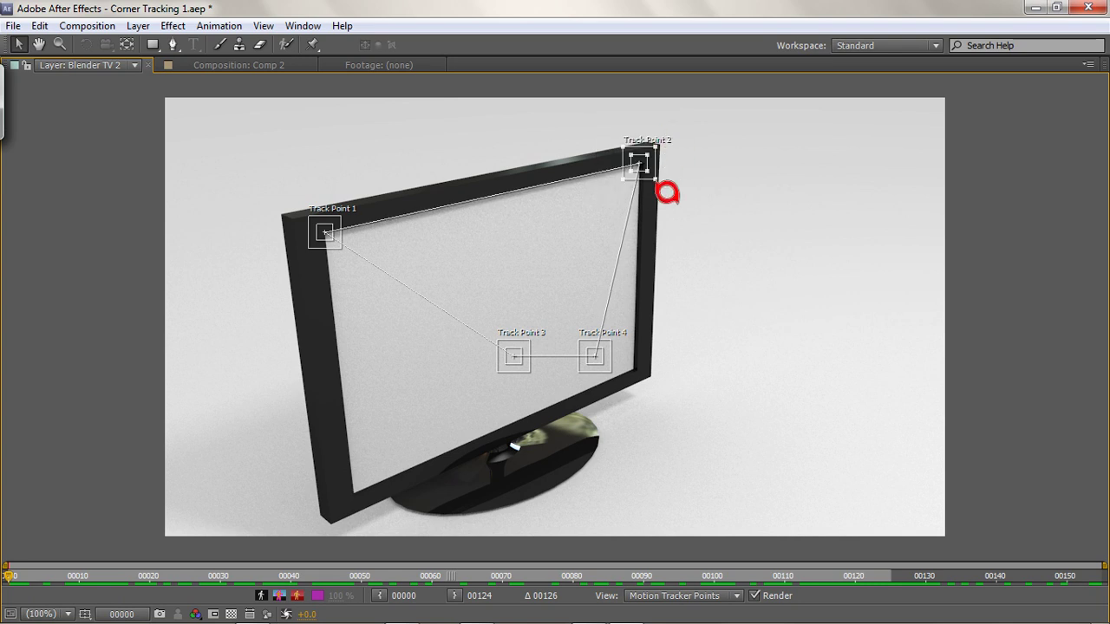
pyautogui.moveTo(618, 358); pyautogui.dragTo(657, 369)
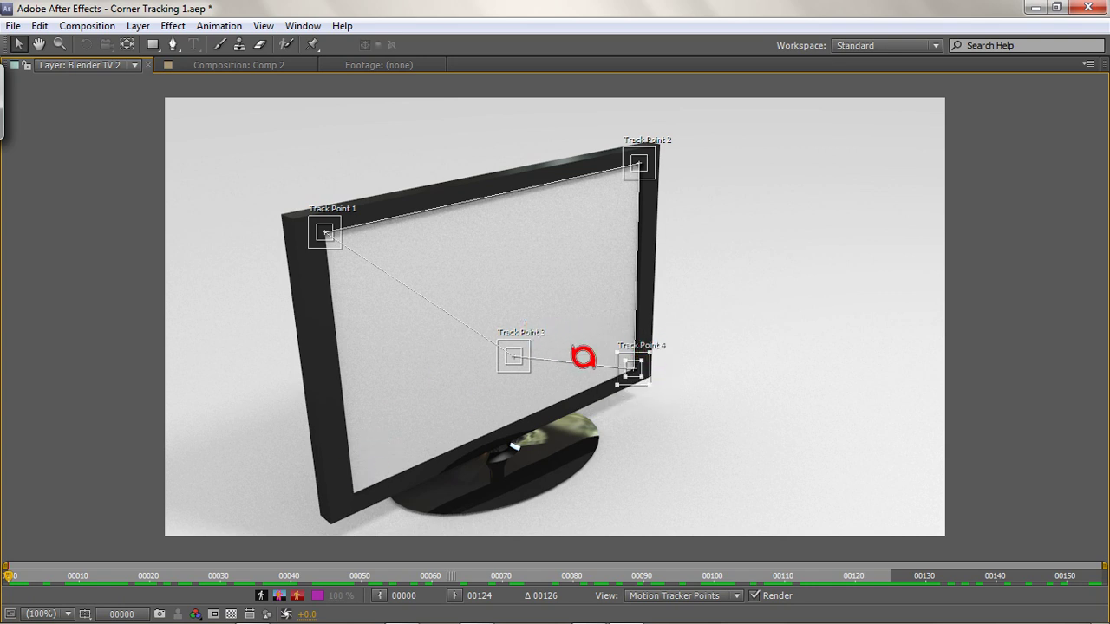
pyautogui.moveTo(537, 358); pyautogui.dragTo(376, 495)
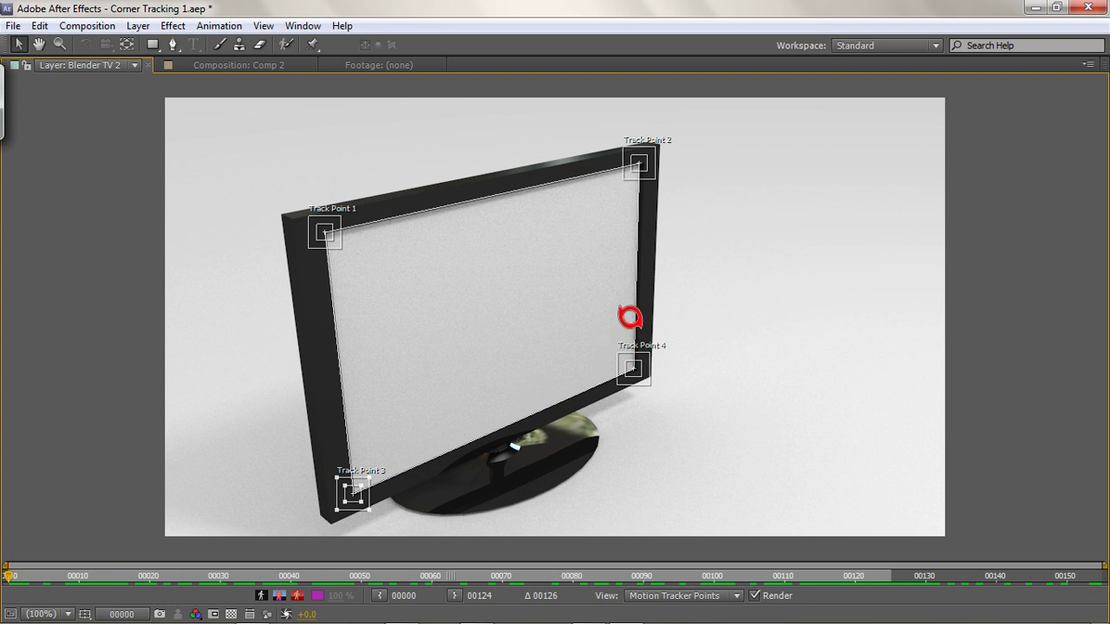
pyautogui.press('`')
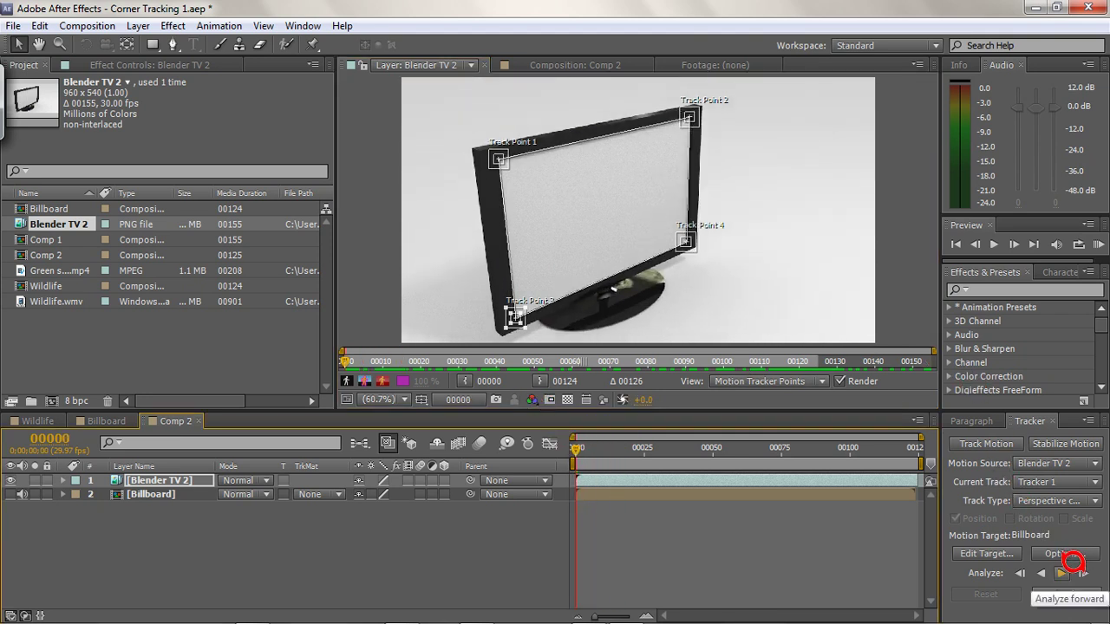
# Step: Track the four TV screen corners forward to frame 35, then maximize the Layer panel
pyautogui.click(1069, 563)
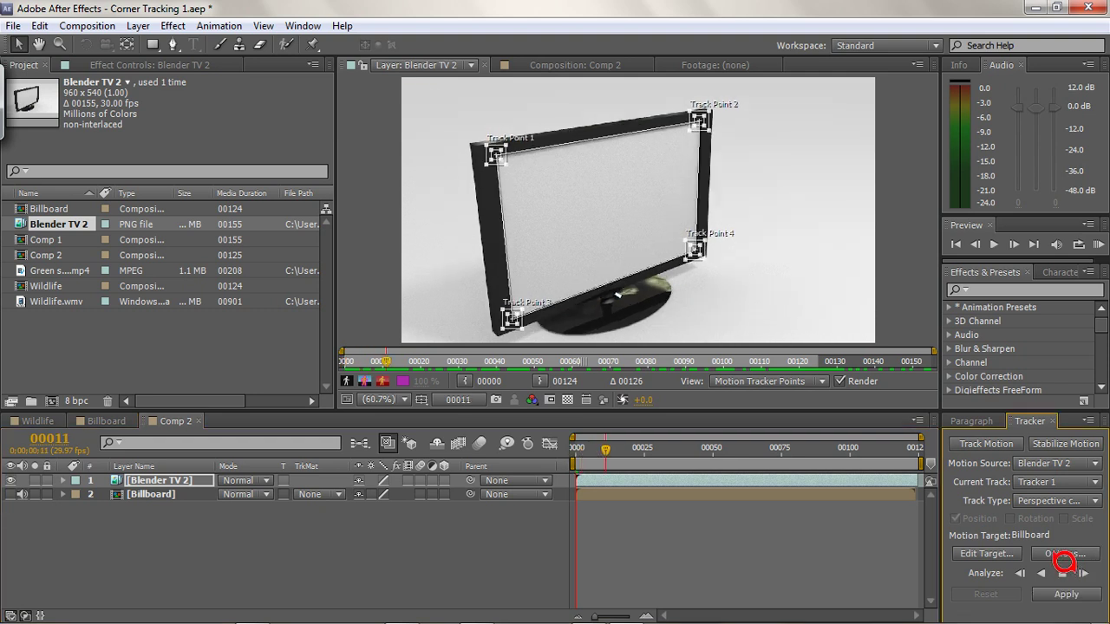
pyautogui.click(1062, 573)
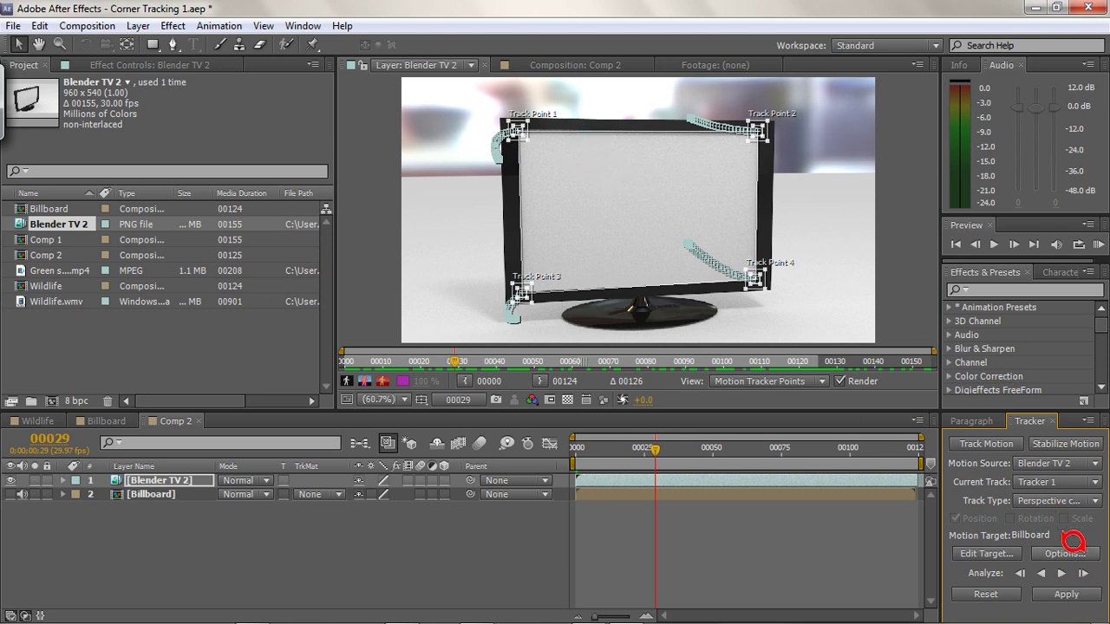
pyautogui.click(1076, 566)
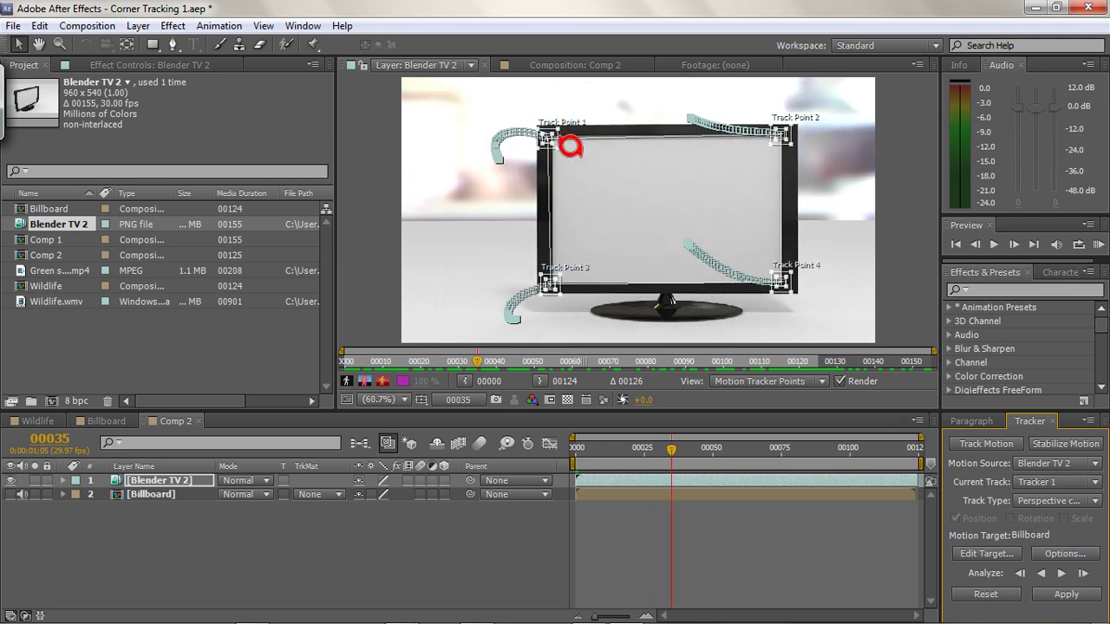
pyautogui.press('`')
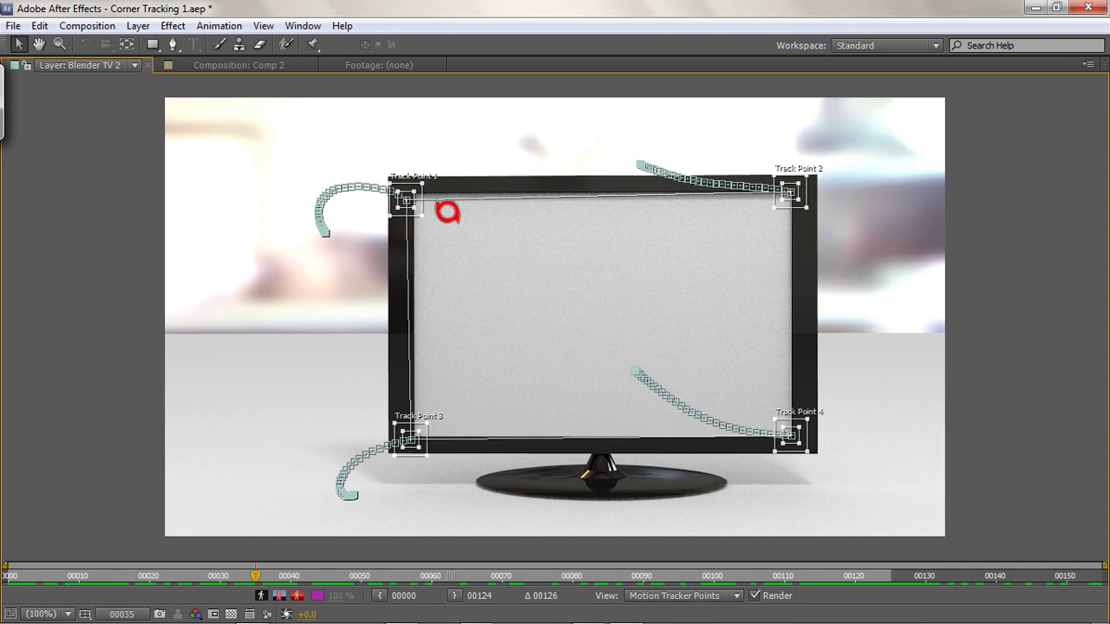
# Step: At 400% zoom, realign Track Point 1 on the upper-left screen corner frame by frame from 35 back to 28
pyautogui.click(426, 202)
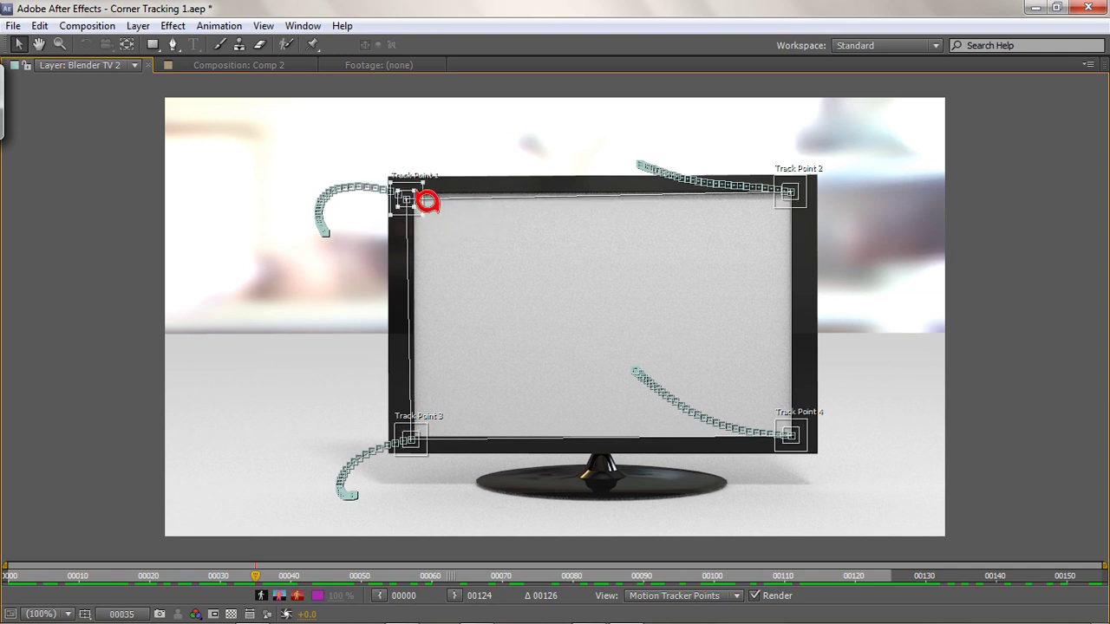
pyautogui.press('.')
pyautogui.press('.')
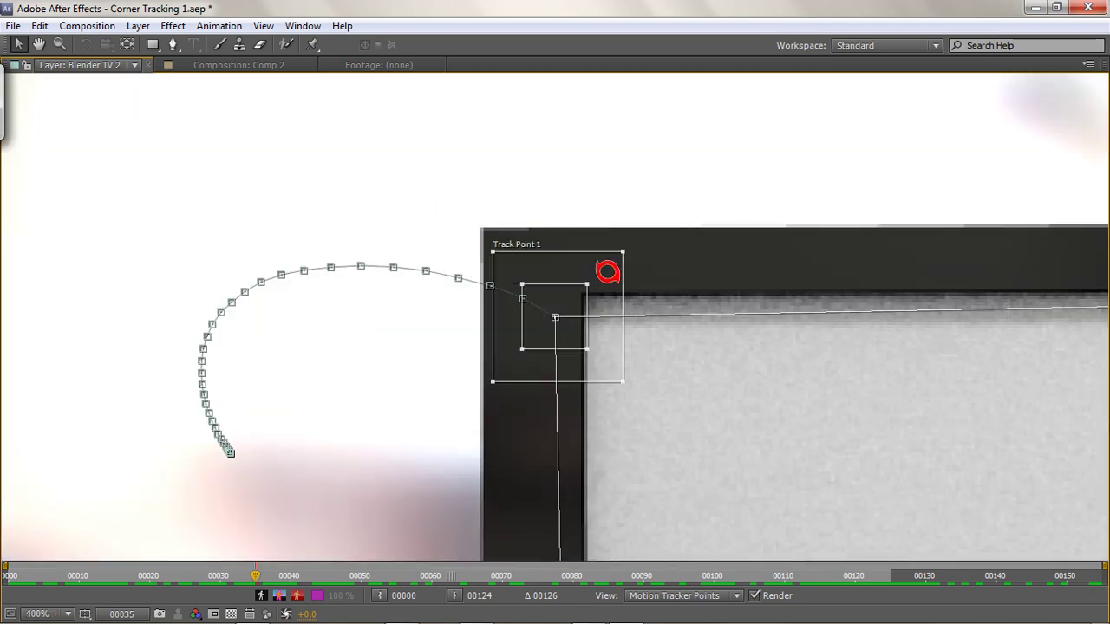
pyautogui.moveTo(650, 309); pyautogui.dragTo(658, 311)
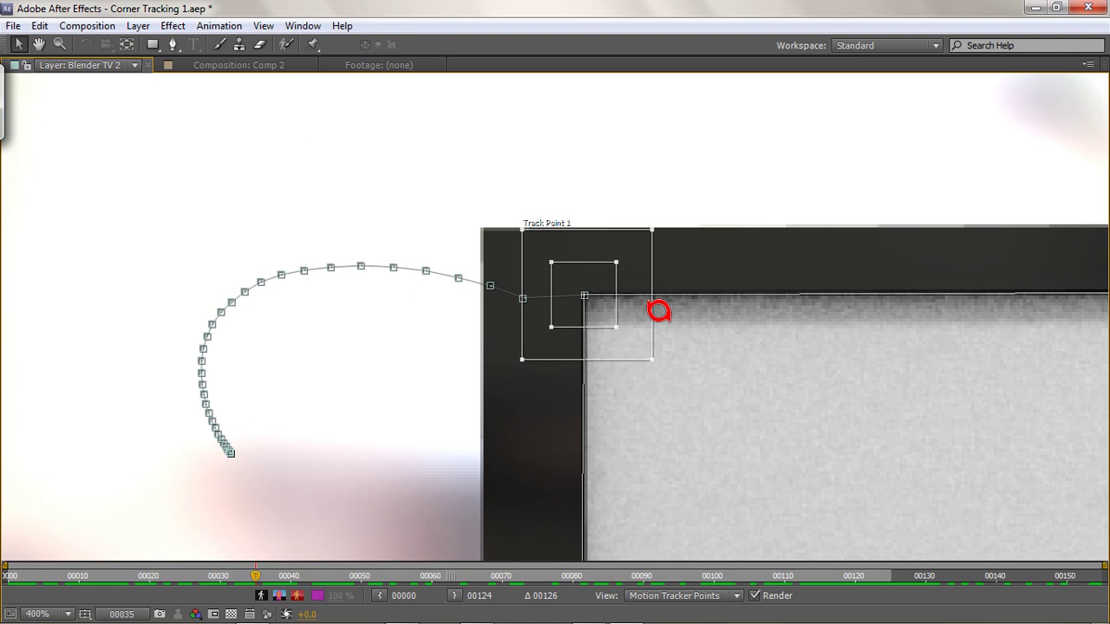
pyautogui.press('pageup')
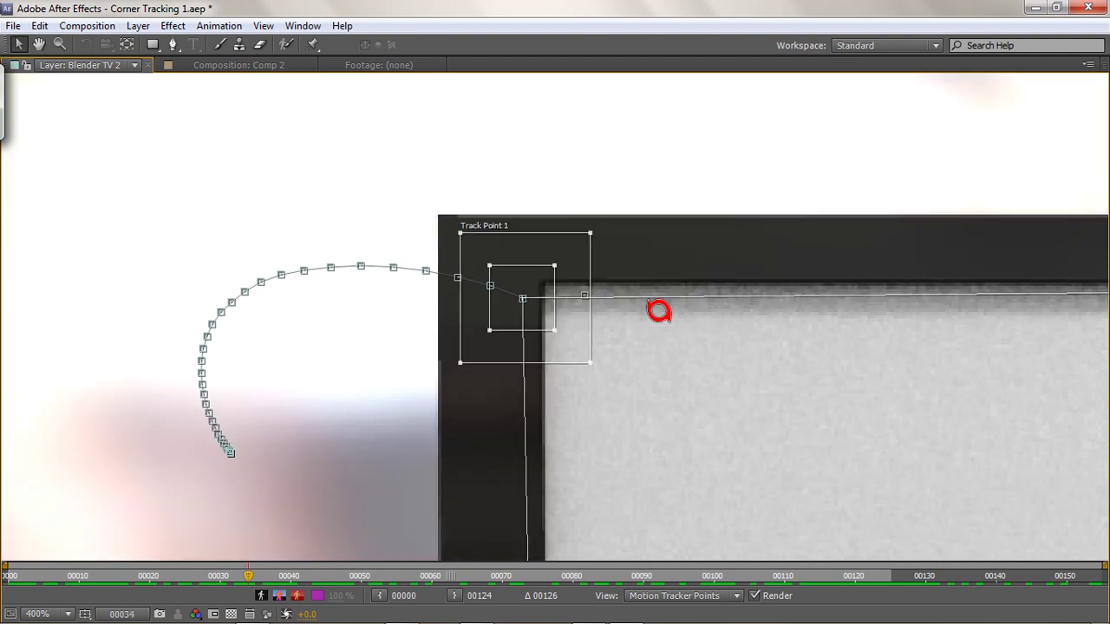
pyautogui.moveTo(545, 339); pyautogui.dragTo(506, 304)
pyautogui.press('pageup')
pyautogui.press('pageup')
pyautogui.press('pageup')
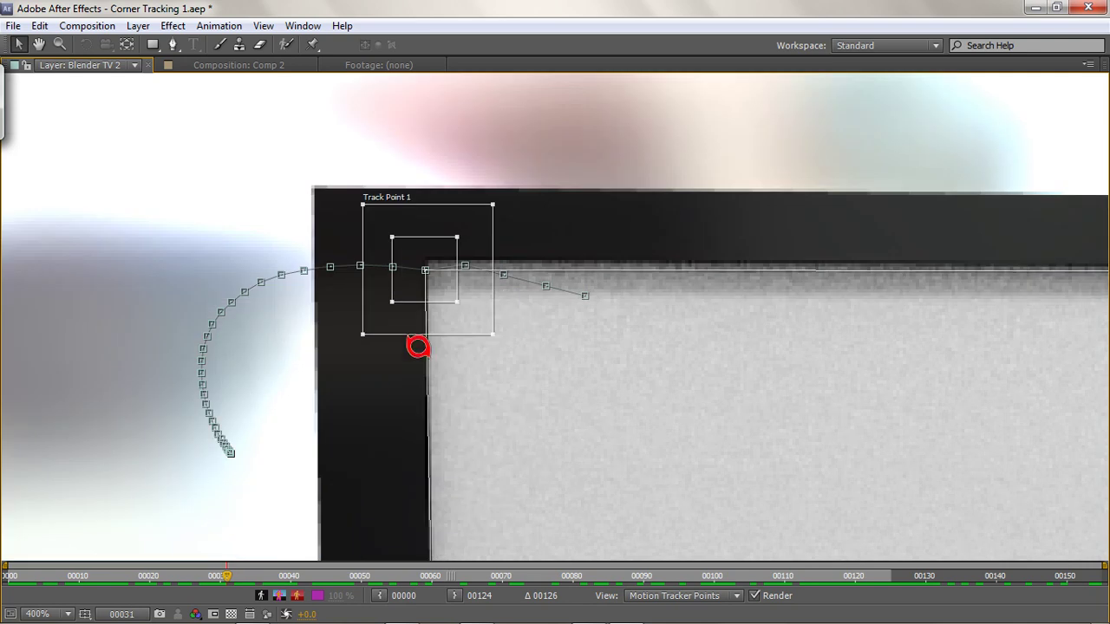
pyautogui.moveTo(458, 302); pyautogui.dragTo(463, 302)
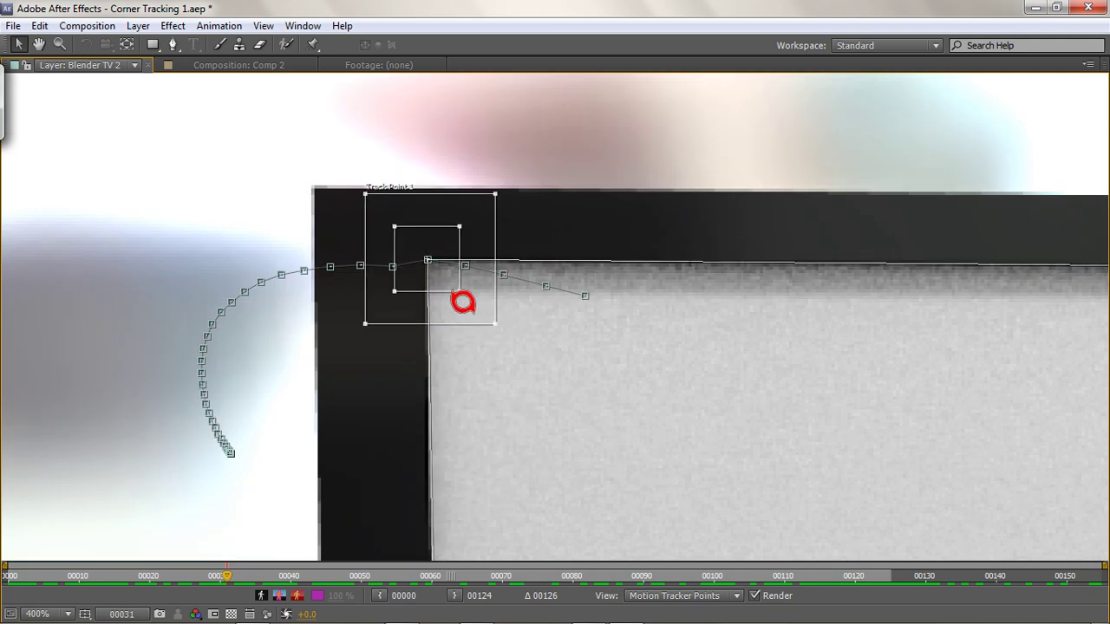
pyautogui.press('pageup')
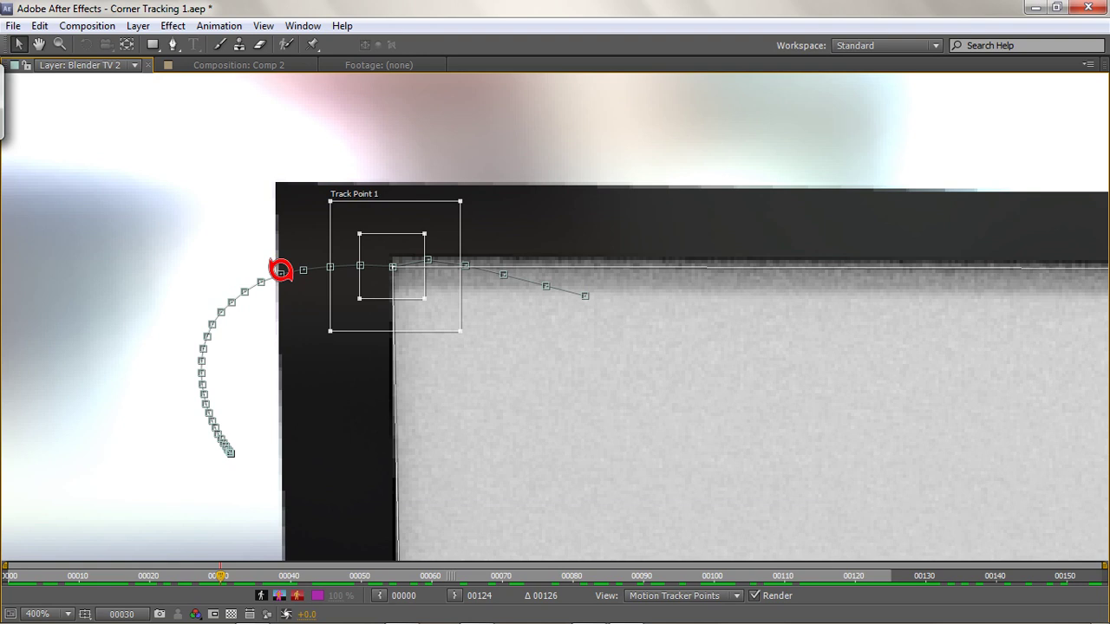
pyautogui.moveTo(411, 312); pyautogui.dragTo(366, 307)
pyautogui.press('pageup')
pyautogui.press('pageup')
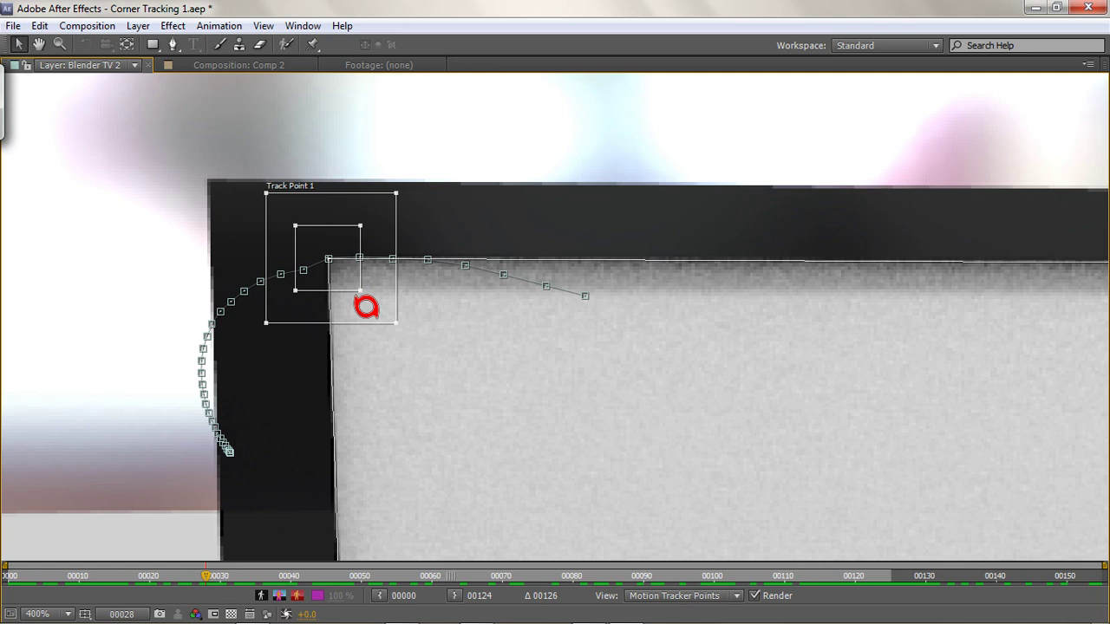
pyautogui.press('pageup')
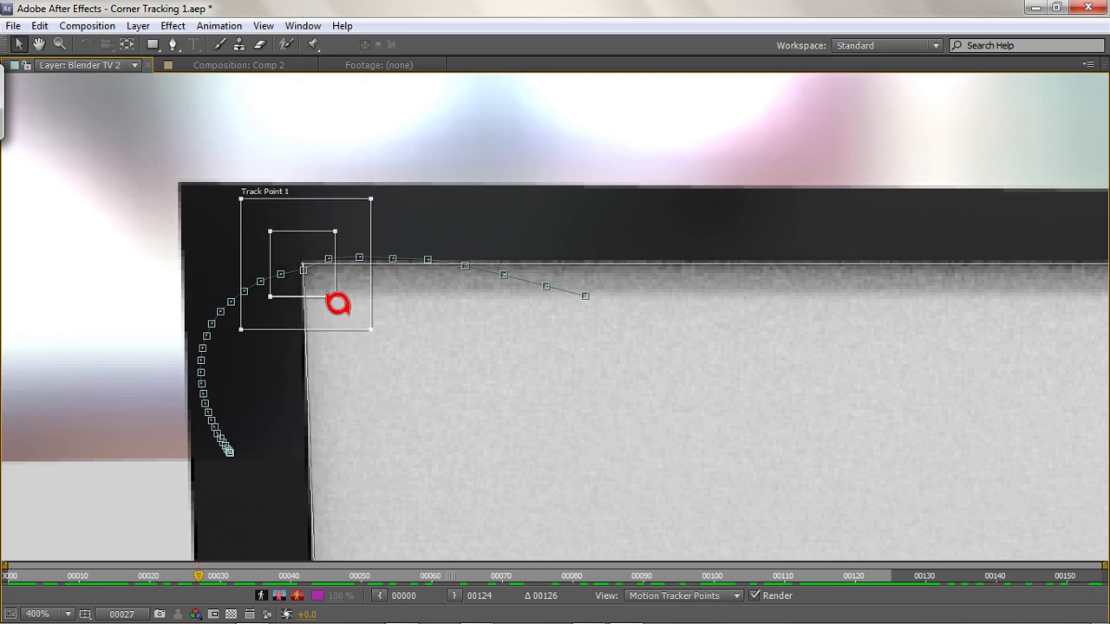
# Step: Keep realigning Track Point 1 on the upper-left corner over the next earlier frames
pyautogui.moveTo(338, 303); pyautogui.dragTo(342, 310)
pyautogui.press('pageup')
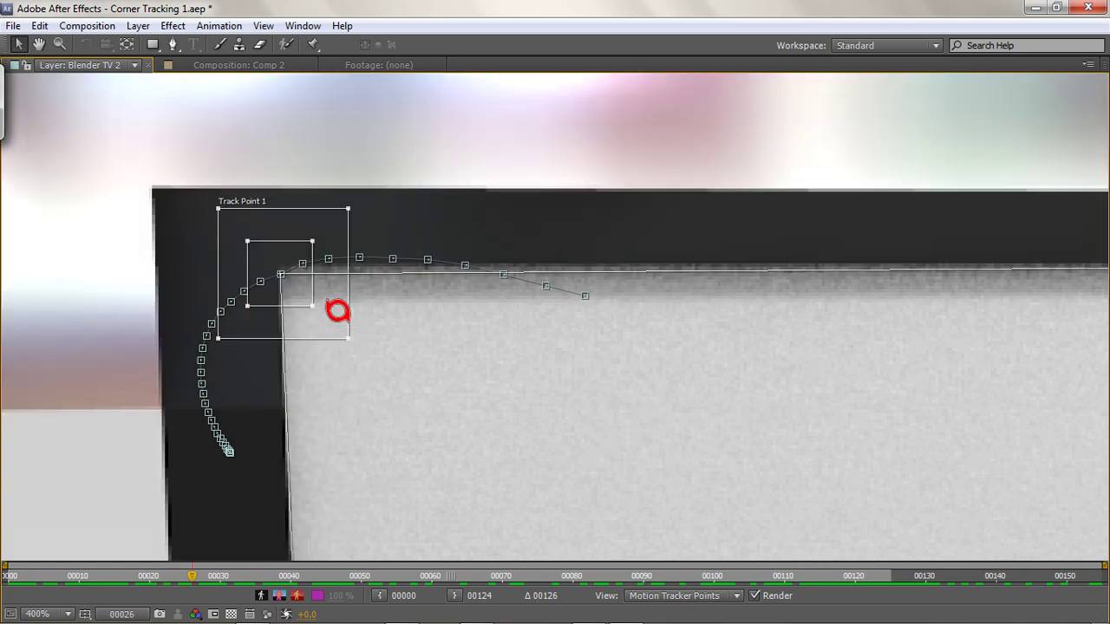
pyautogui.moveTo(315, 320); pyautogui.dragTo(290, 311)
pyautogui.press('pageup')
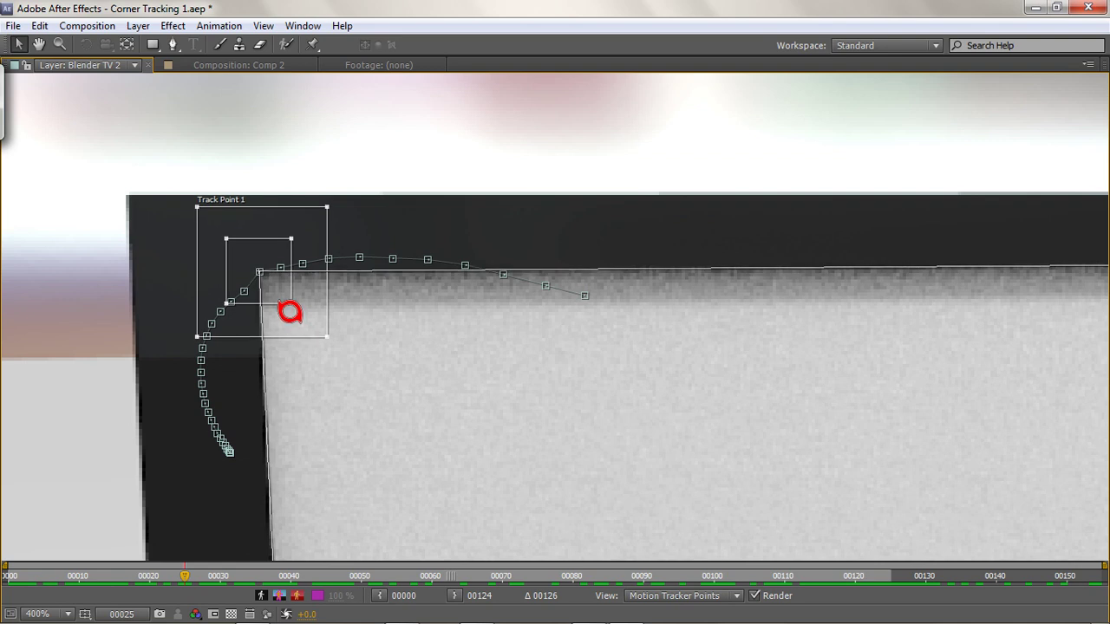
pyautogui.press('pageup')
pyautogui.moveTo(290, 312)
pyautogui.mouseDown()
pyautogui.moveTo(270, 347)
pyautogui.moveTo(283, 324)
pyautogui.mouseUp()
pyautogui.press('pageup')
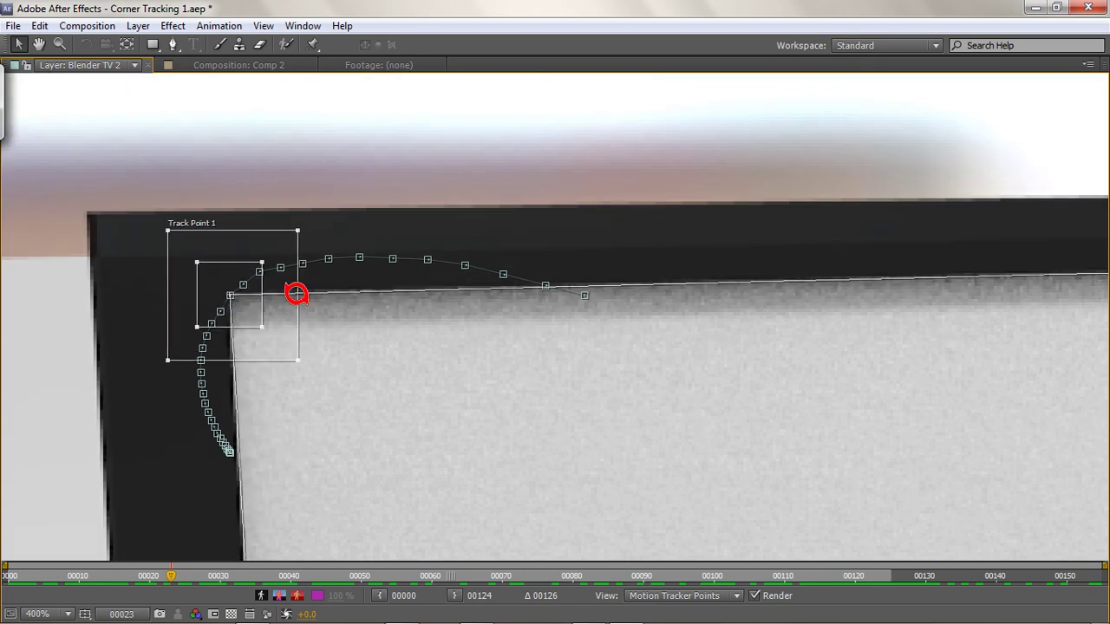
pyautogui.press('pageup')
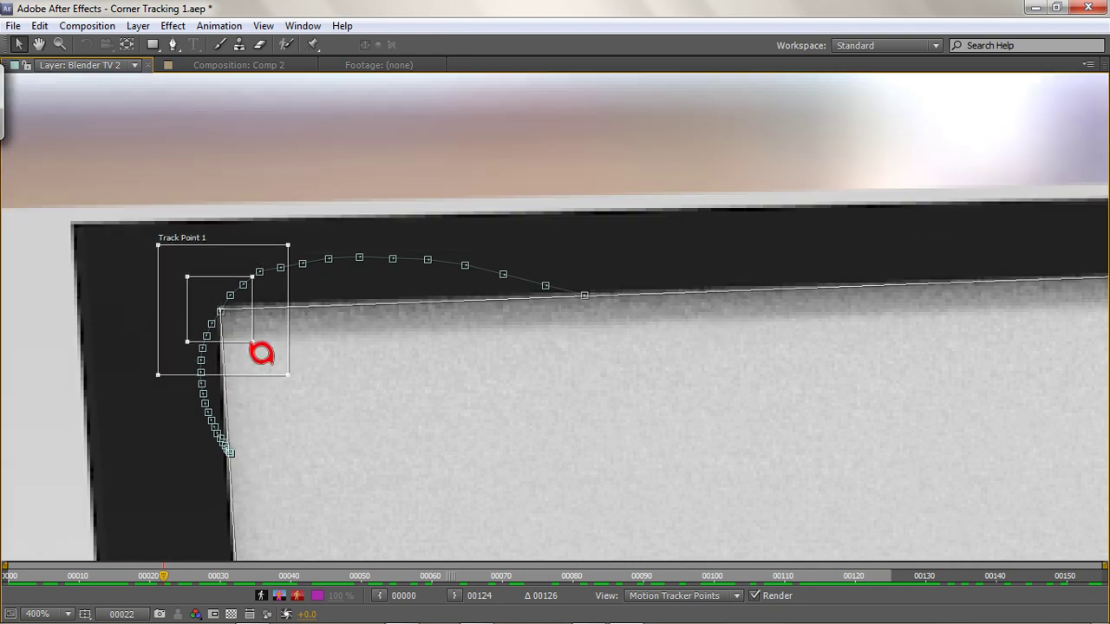
pyautogui.press('pageup')
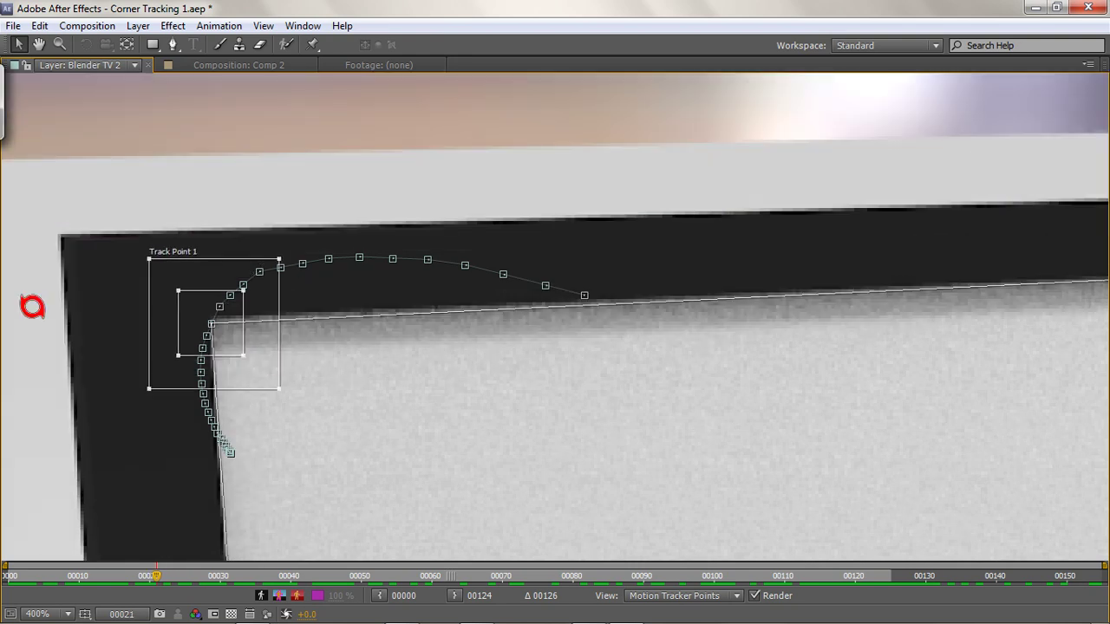
# Step: Finish correcting Track Point 1 through frame 19, then zoom to 200% and restore the full workspace
pyautogui.click(249, 365)
pyautogui.moveTo(248, 364); pyautogui.dragTo(247, 355)
pyautogui.press('pageup')
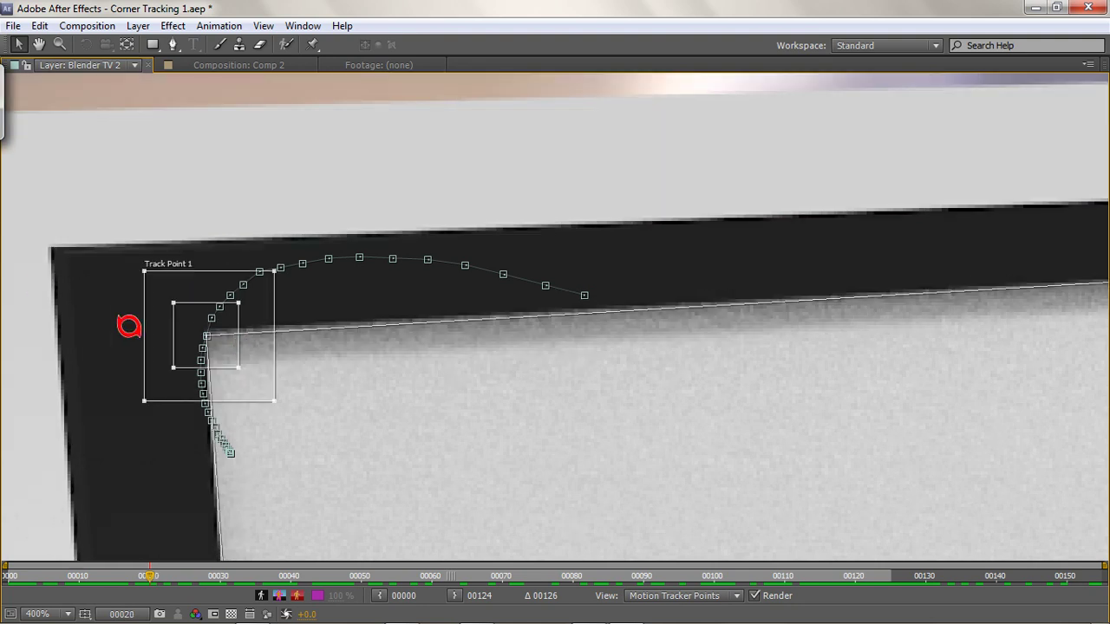
pyautogui.moveTo(237, 371); pyautogui.dragTo(239, 370)
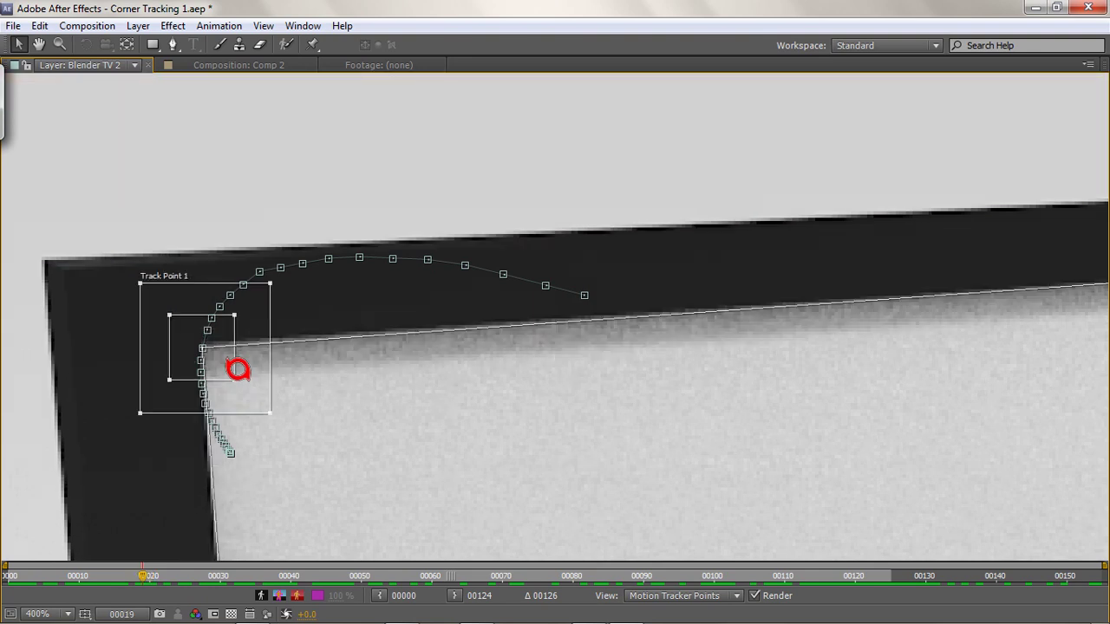
pyautogui.moveTo(266, 390); pyautogui.dragTo(262, 376)
pyautogui.press('space')
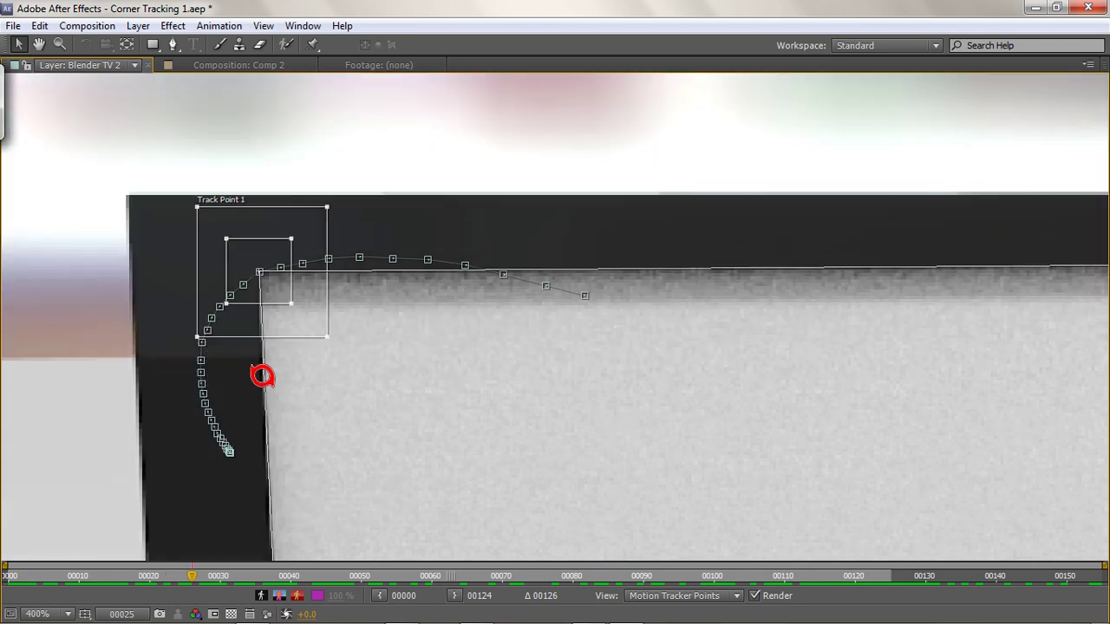
pyautogui.press(',')
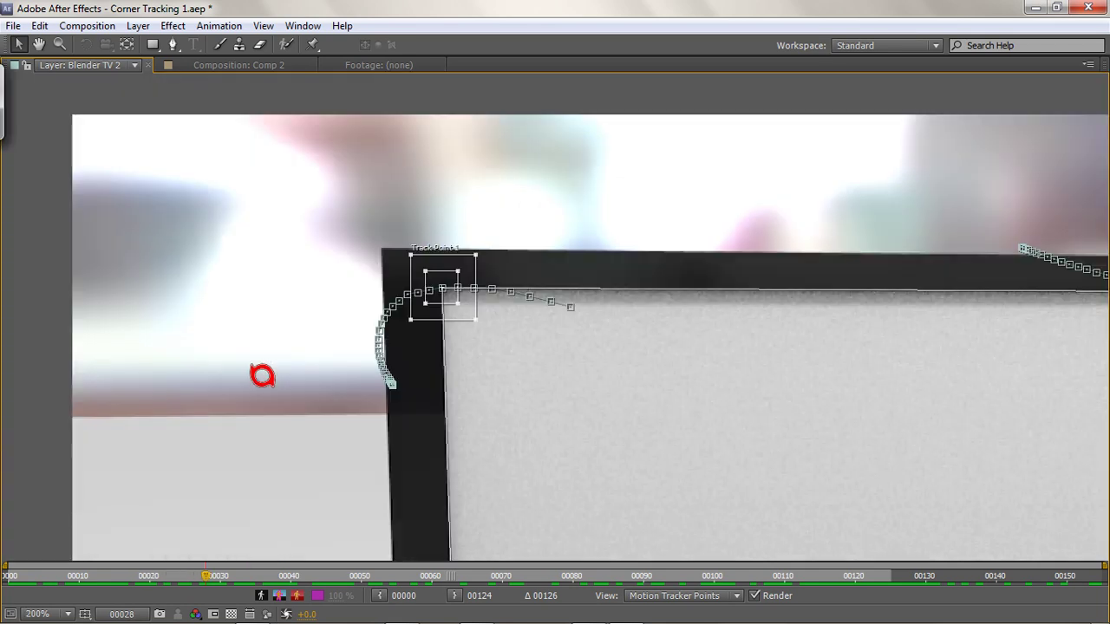
pyautogui.press('`')
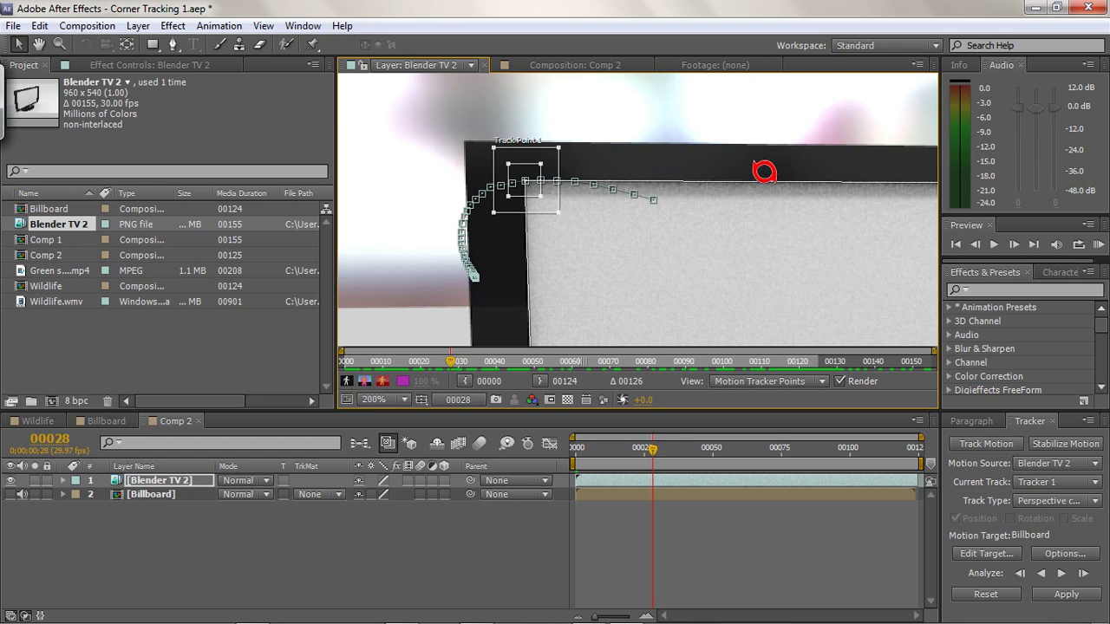
# Step: Zoom to 50%, move to frame 124, and maximize the Blender TV 2 Layer panel
pyautogui.press(',')
pyautogui.press(',')
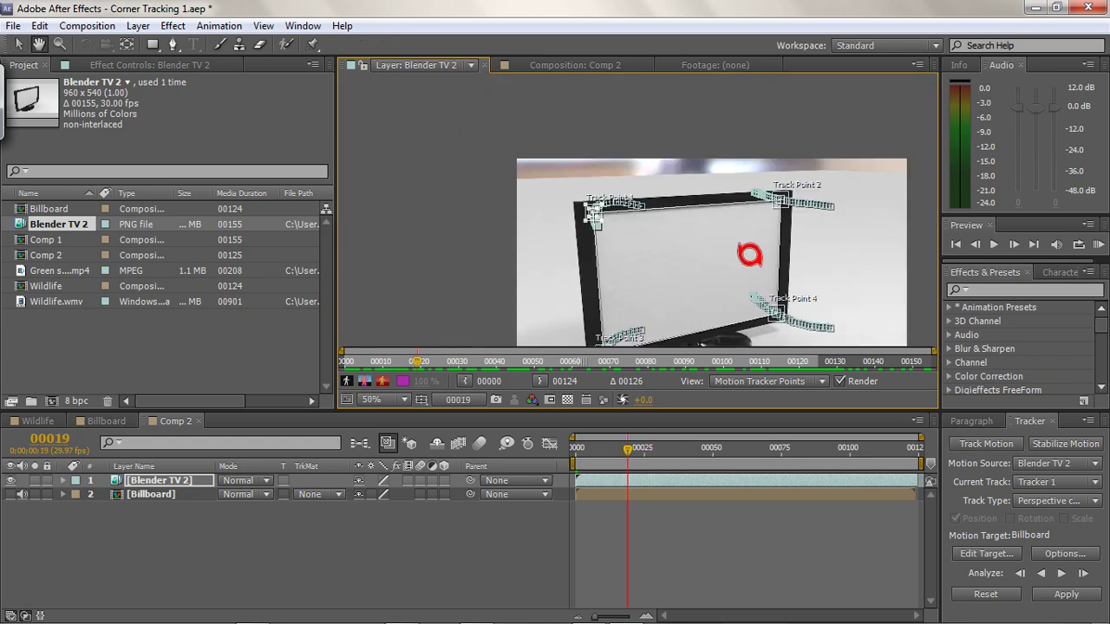
pyautogui.moveTo(646, 427); pyautogui.dragTo(920, 448)
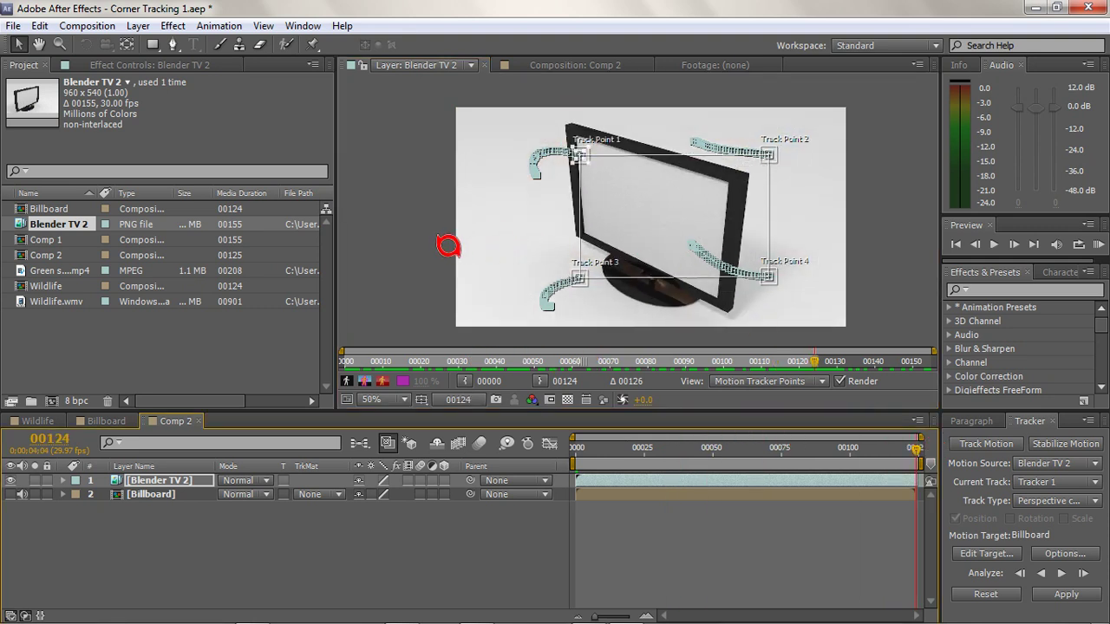
pyautogui.press('`')
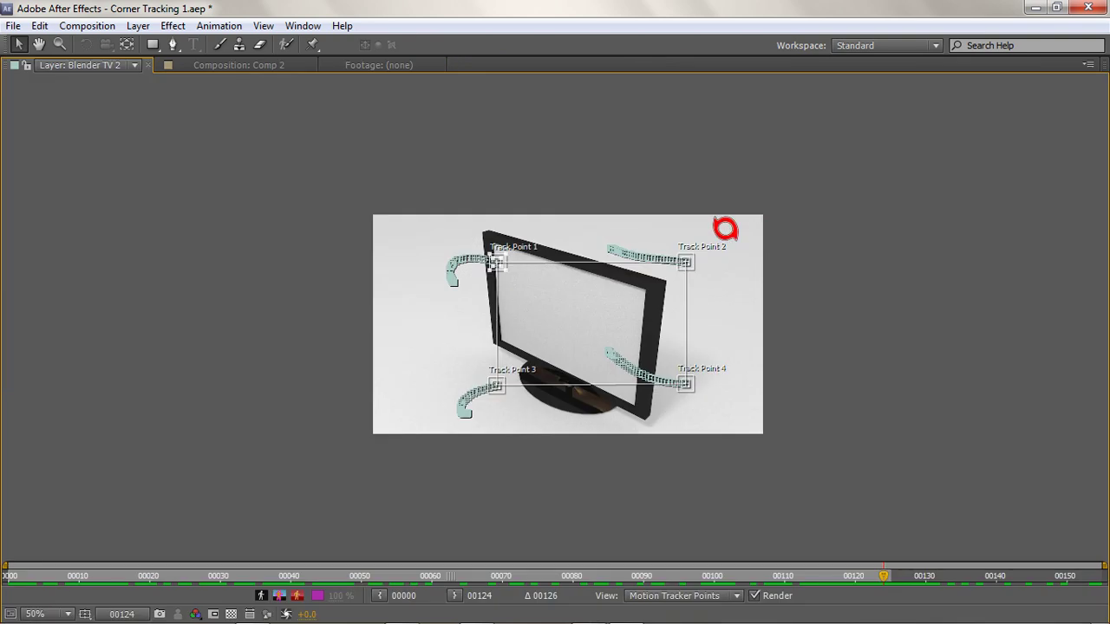
# Step: At frame 124 and 100% zoom, drag all four track points onto the monitor's screen corners and restore the workspace
pyautogui.press('.')
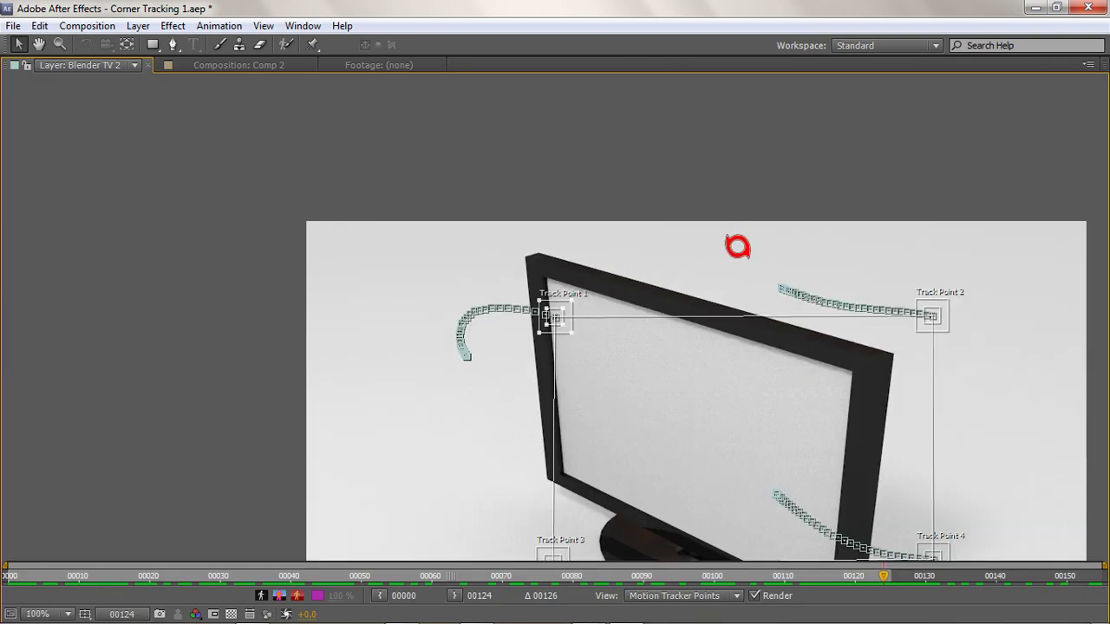
pyautogui.click(580, 299)
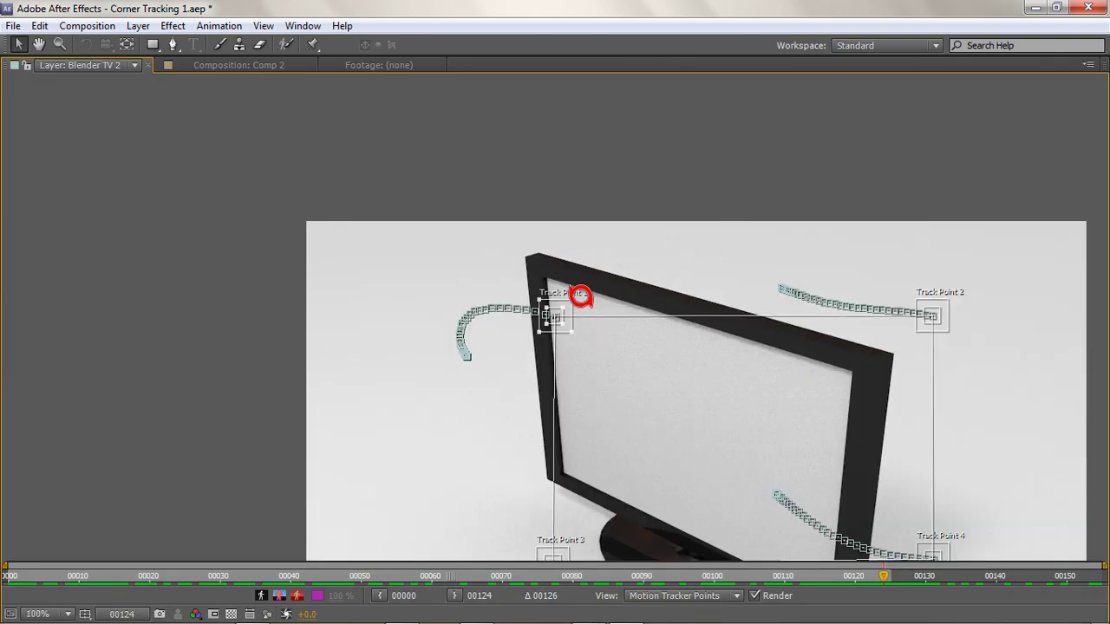
pyautogui.moveTo(579, 295); pyautogui.dragTo(569, 256)
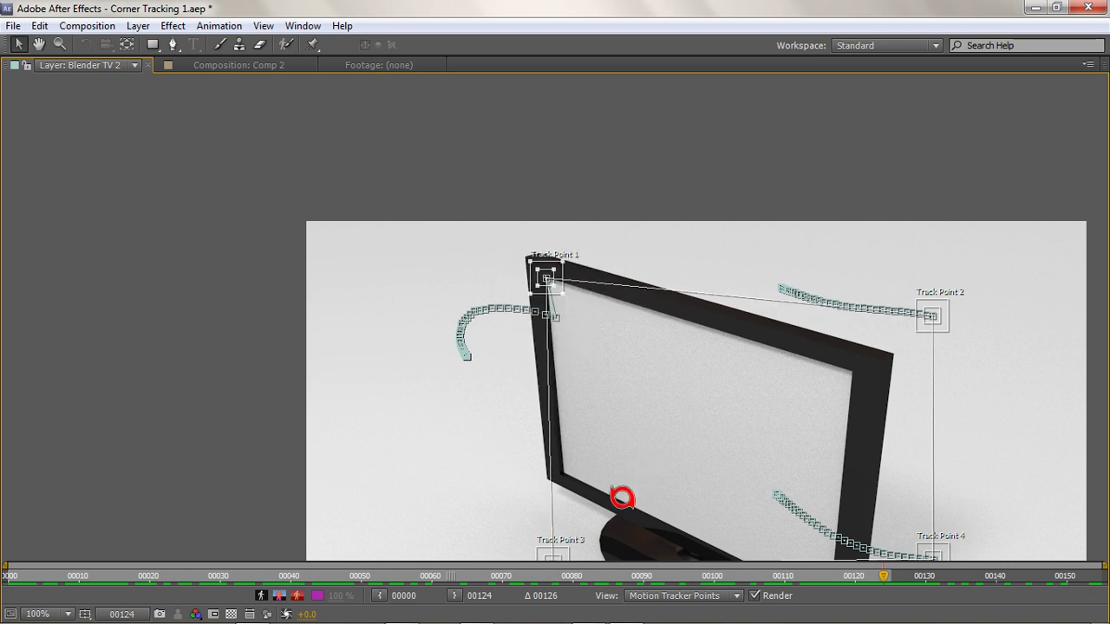
pyautogui.moveTo(577, 540); pyautogui.dragTo(591, 451)
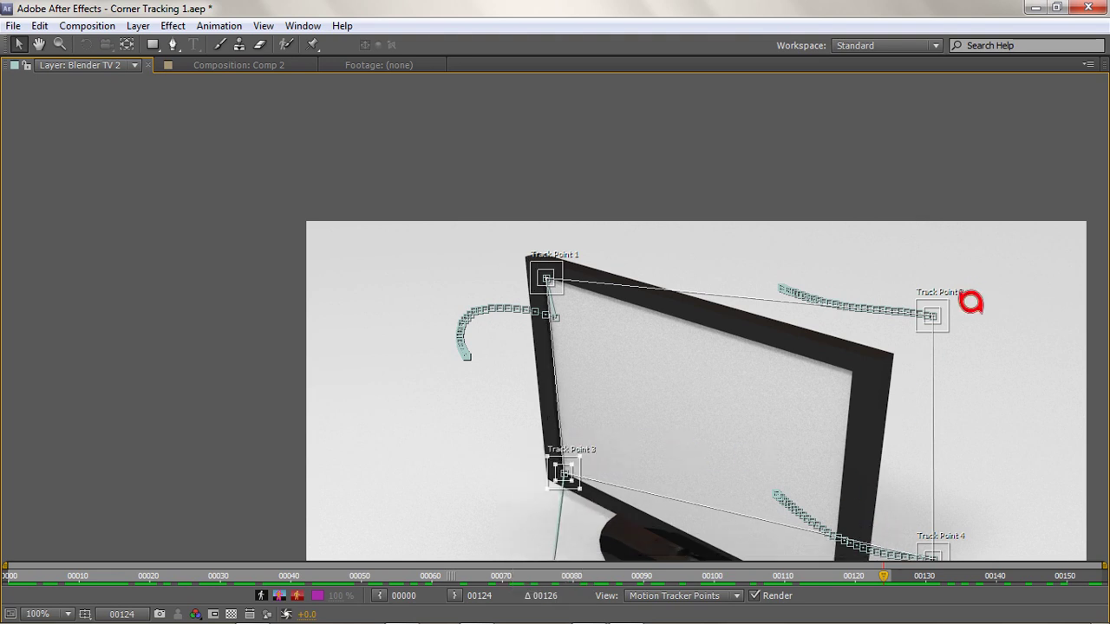
pyautogui.moveTo(953, 318); pyautogui.dragTo(879, 376)
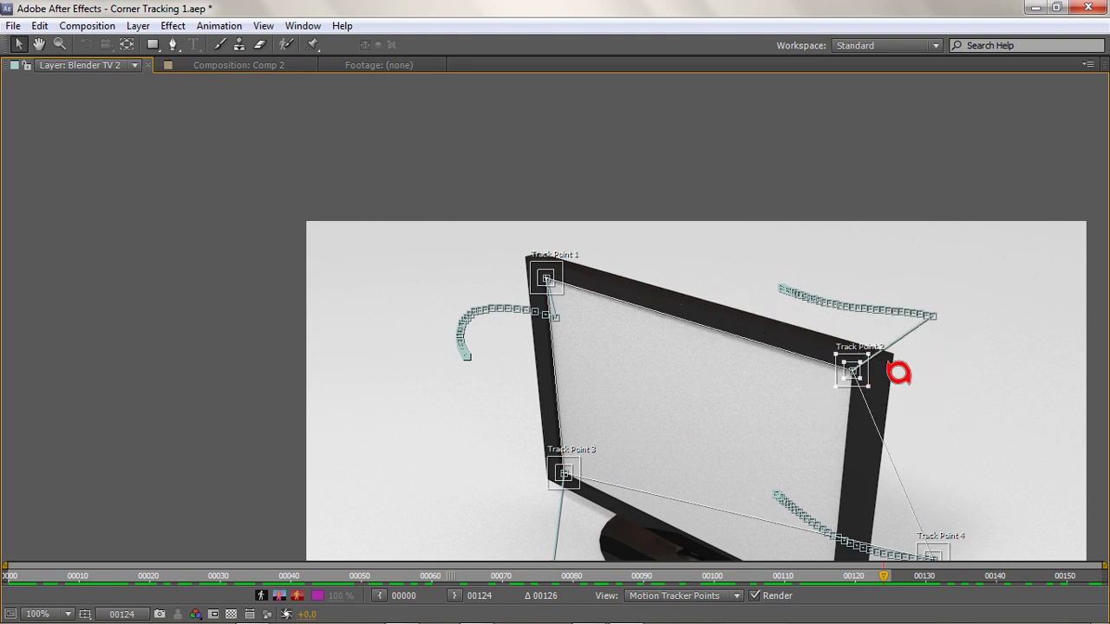
pyautogui.moveTo(941, 439); pyautogui.dragTo(928, 399)
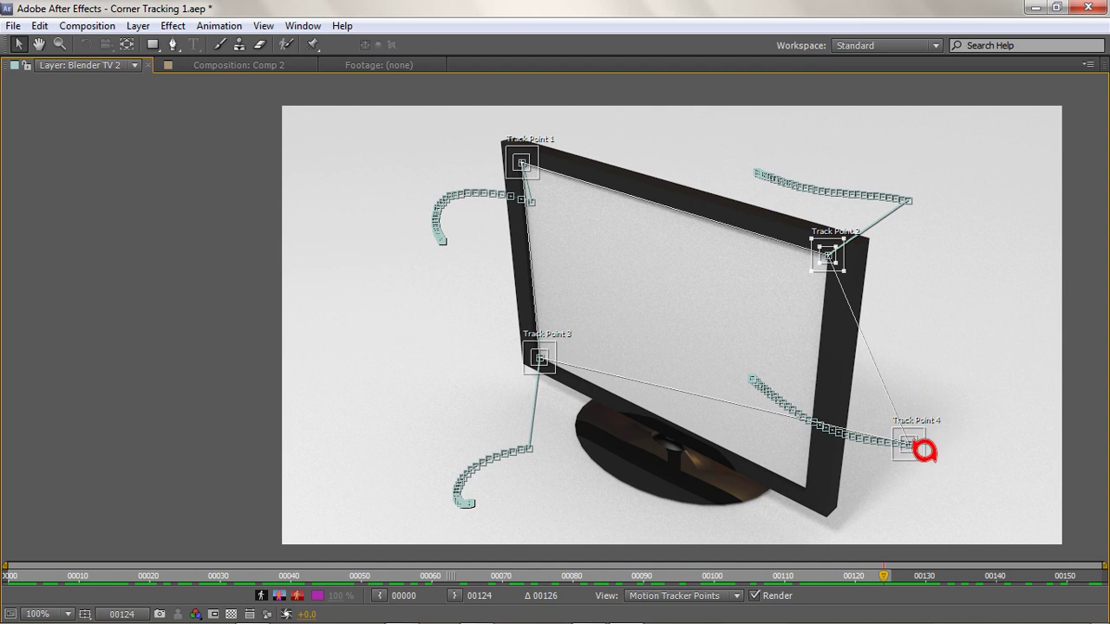
pyautogui.moveTo(920, 446); pyautogui.dragTo(818, 486)
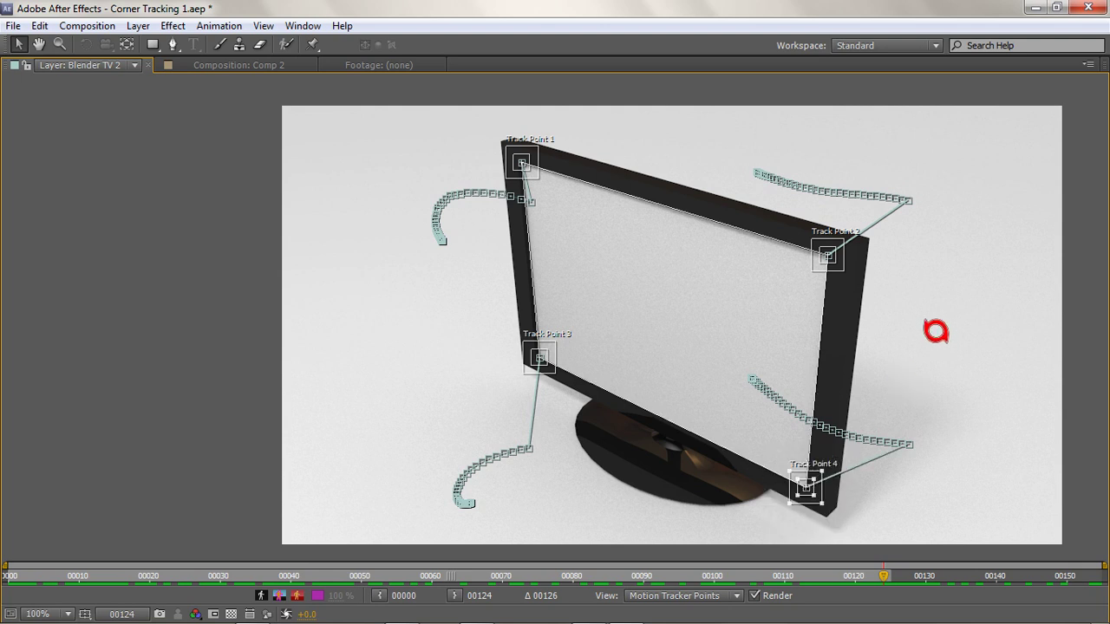
pyautogui.press('`')
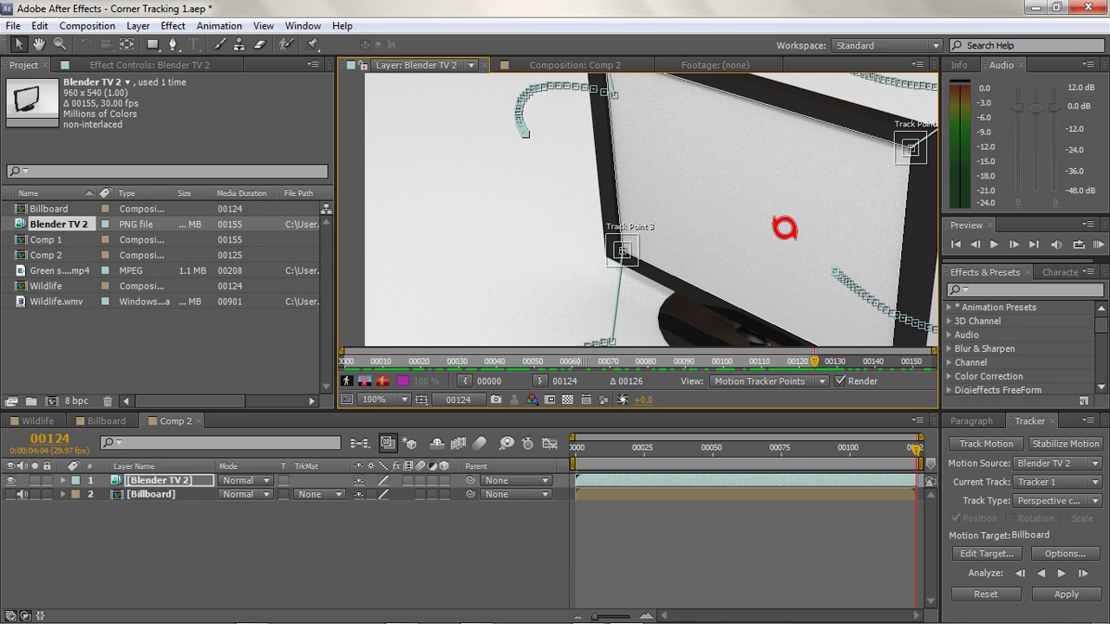
pyautogui.scroll(-2, 784, 227)
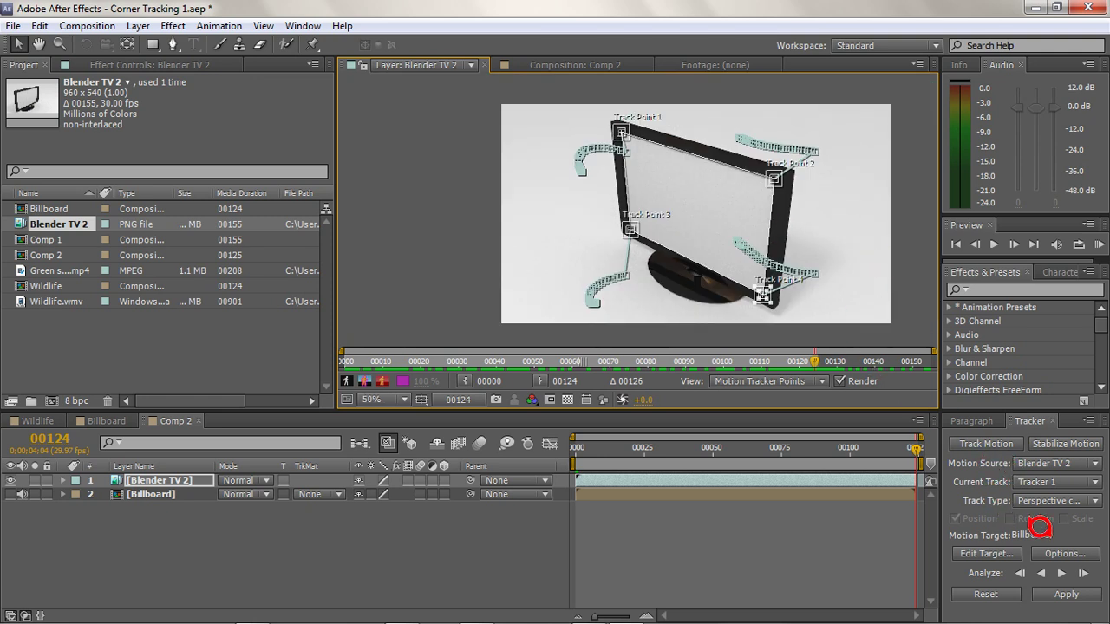
# Step: Analyze the four corners backward from frame 124, stop at frame 38, and check frames back to about 33
pyautogui.click(1027, 569)
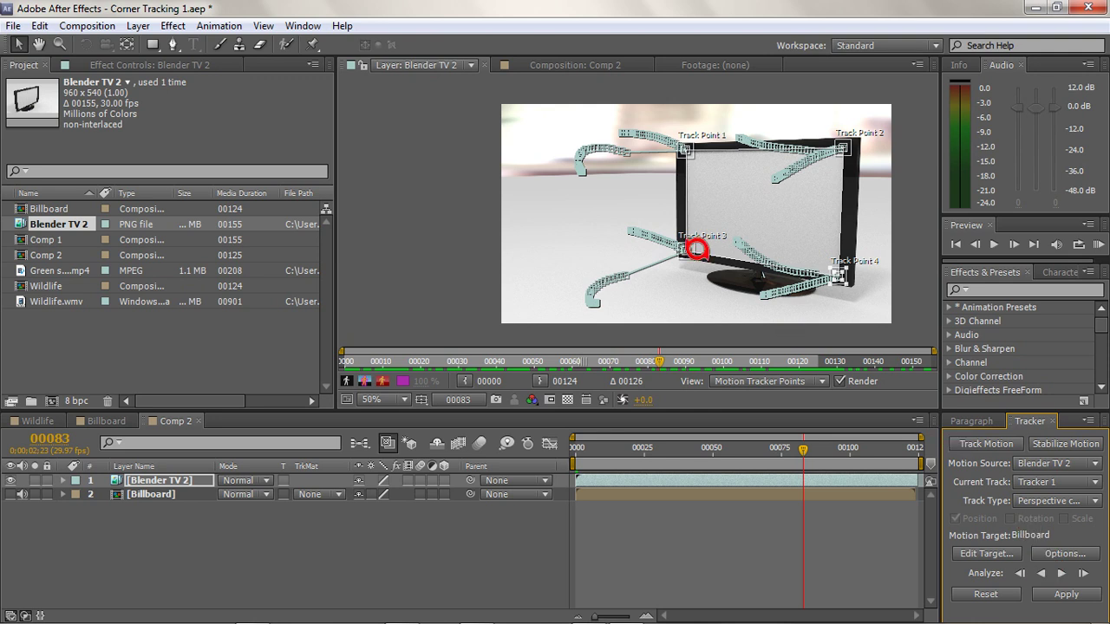
pyautogui.click(1046, 566)
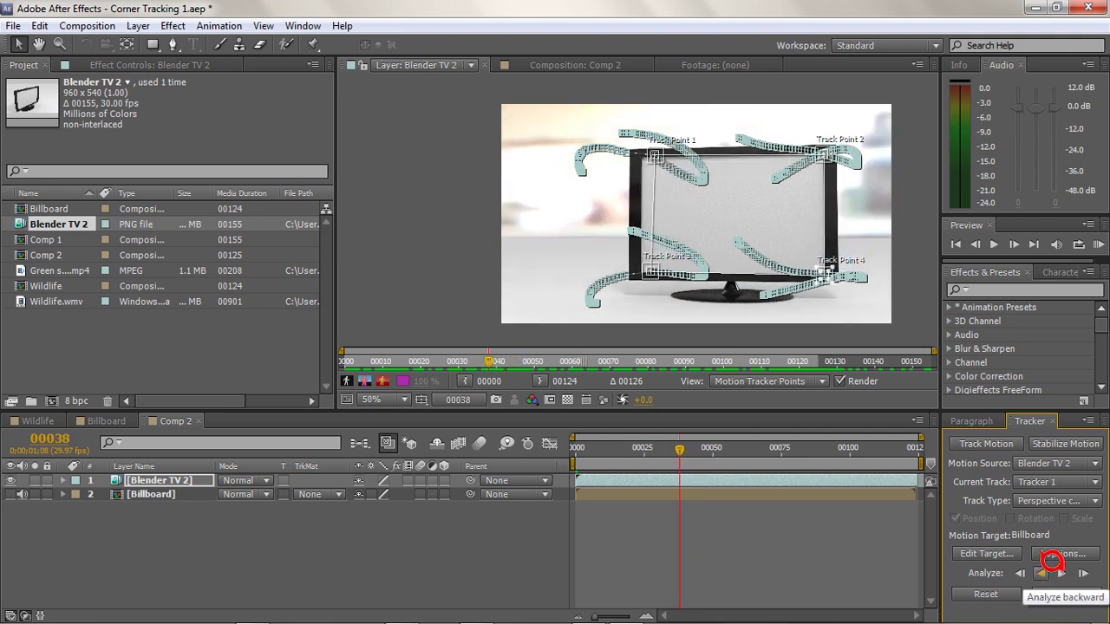
pyautogui.click(1049, 569)
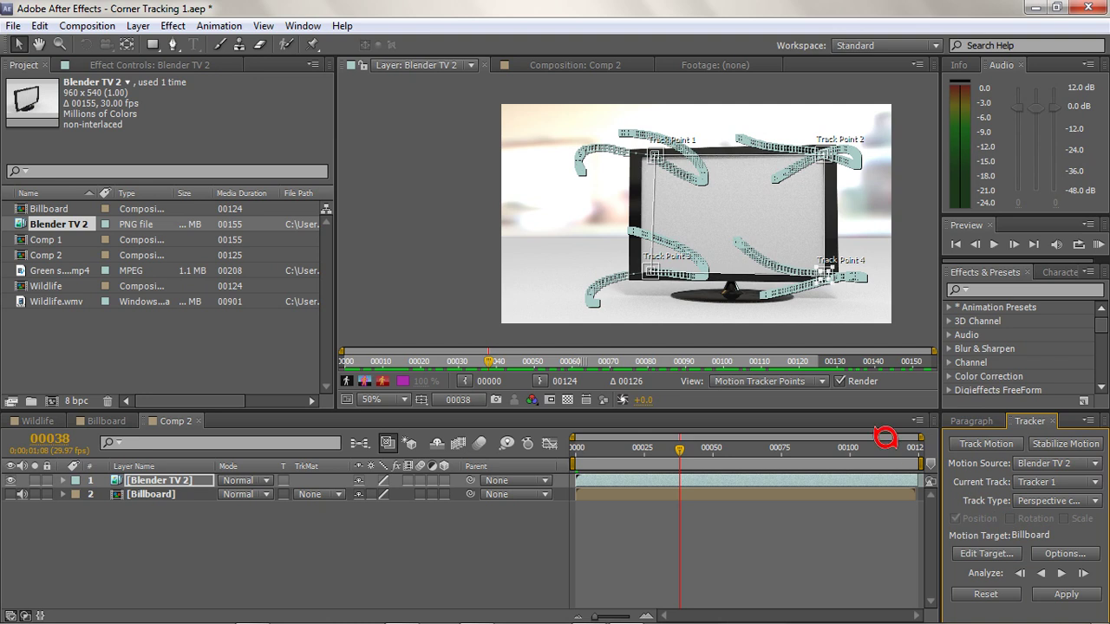
pyautogui.press('pagedown')
pyautogui.press('pagedown')
pyautogui.press('pagedown')
pyautogui.press('pagedown')
pyautogui.press('pagedown')
pyautogui.press('pagedown')
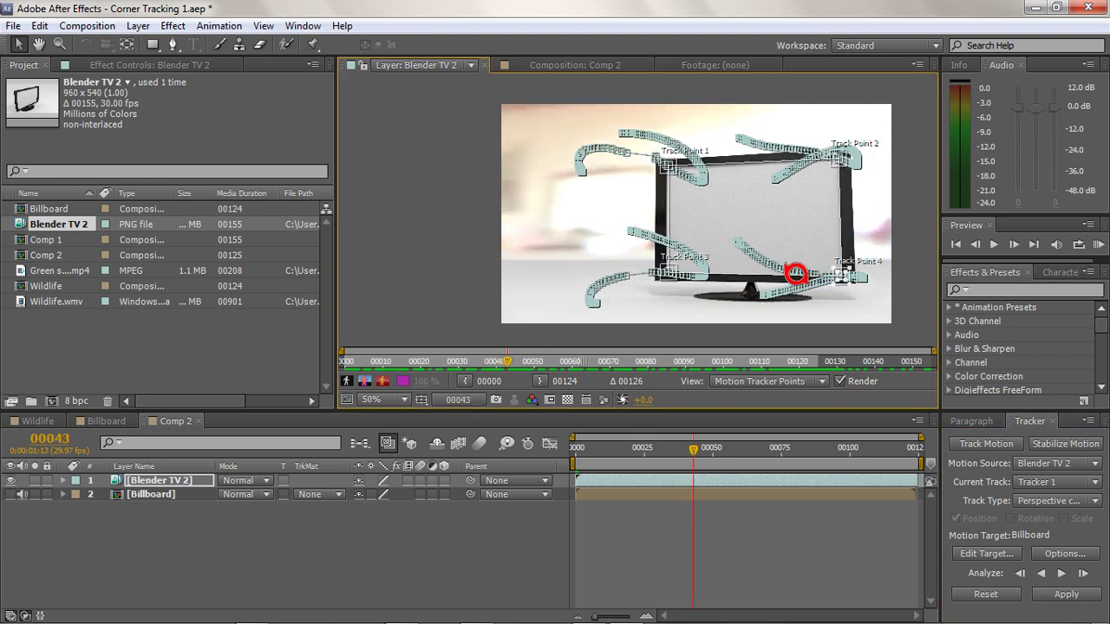
pyautogui.press('pagedown')
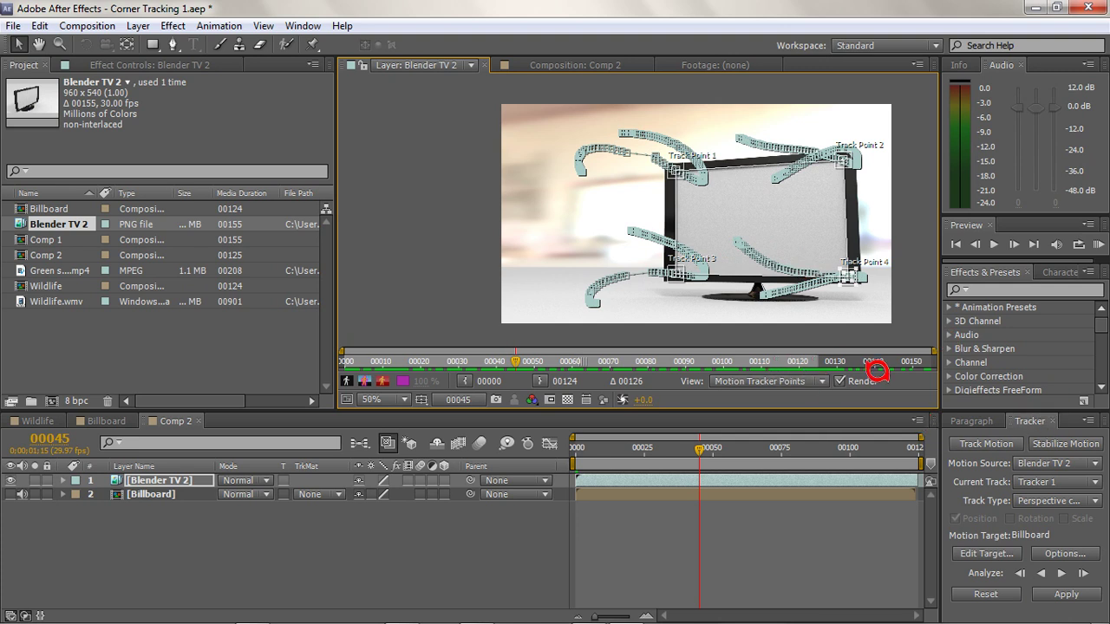
pyautogui.moveTo(711, 441)
pyautogui.mouseDown()
pyautogui.moveTo(679, 434)
pyautogui.moveTo(704, 427)
pyautogui.mouseUp()
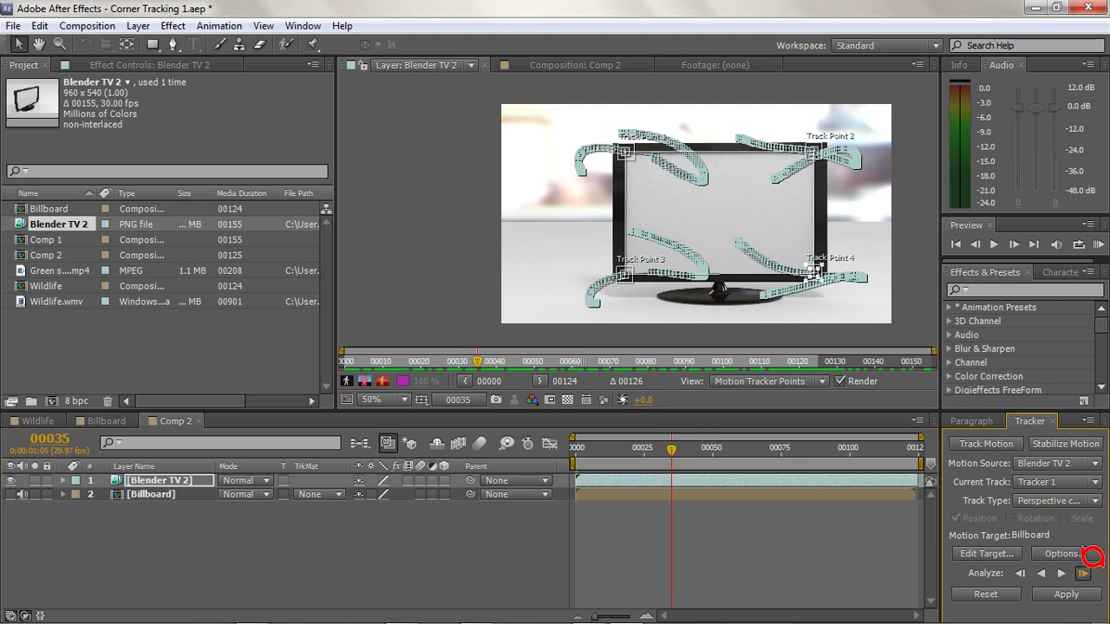
# Step: Track the corners two frames forward and nudge Track Point 3 back onto its corner
pyautogui.click(1083, 573)
pyautogui.click(1095, 560)
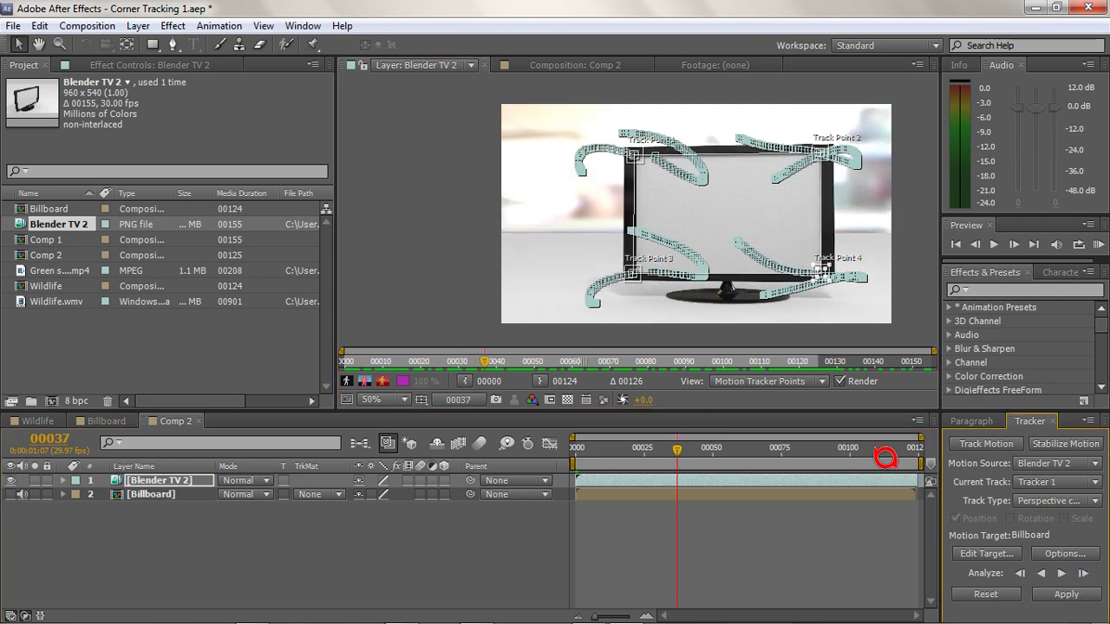
pyautogui.scroll(4, 668, 295)
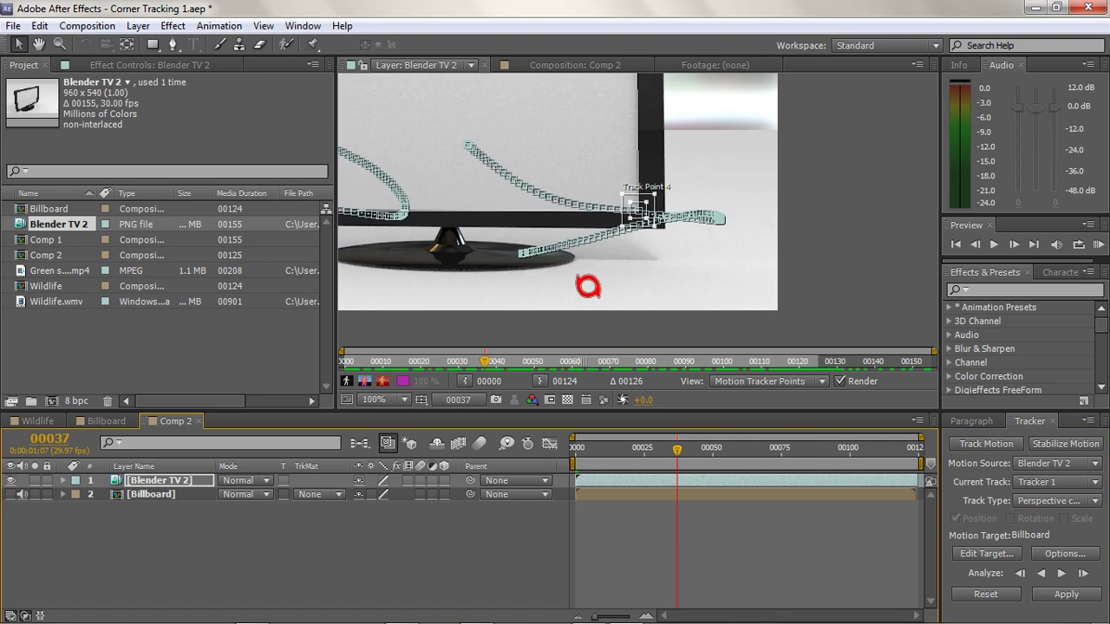
pyautogui.scroll(-2, 807, 290)
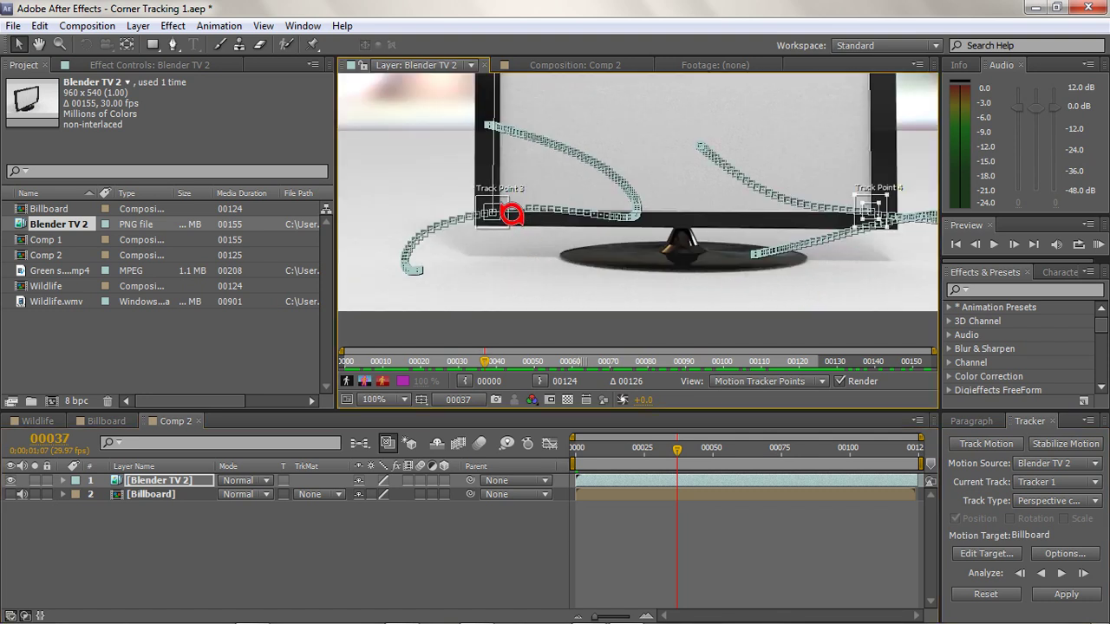
pyautogui.moveTo(511, 213); pyautogui.dragTo(515, 214)
# Step: Advance one frame and realign Track Point 1 on the top-left corner across neighbouring frames
pyautogui.click(1083, 574)
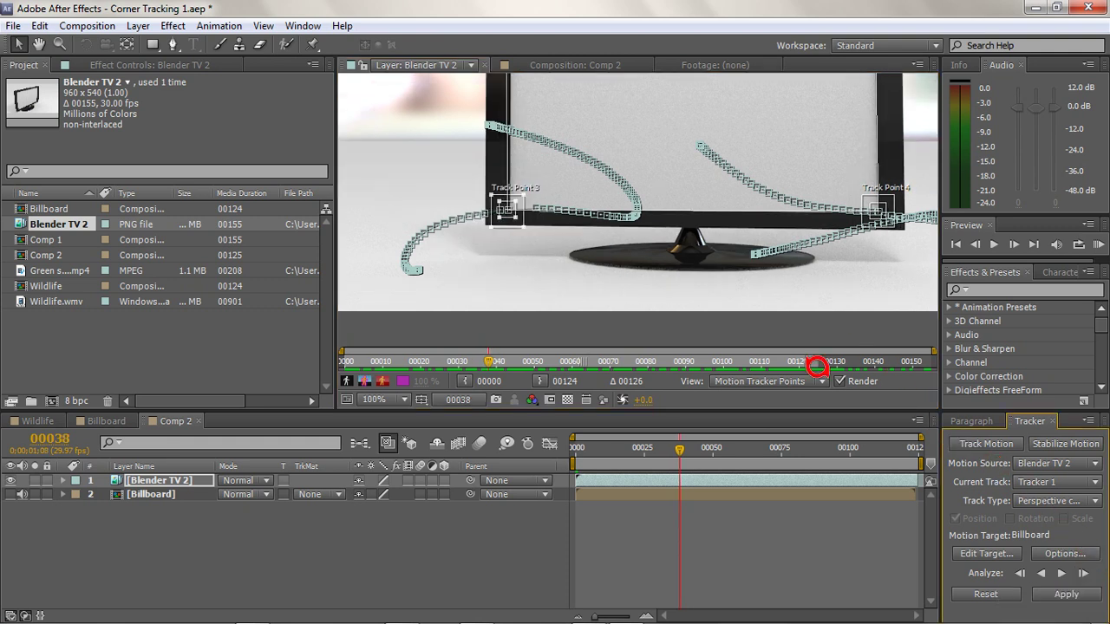
pyautogui.scroll(5, 599, 173)
pyautogui.moveTo(573, 171); pyautogui.dragTo(583, 168)
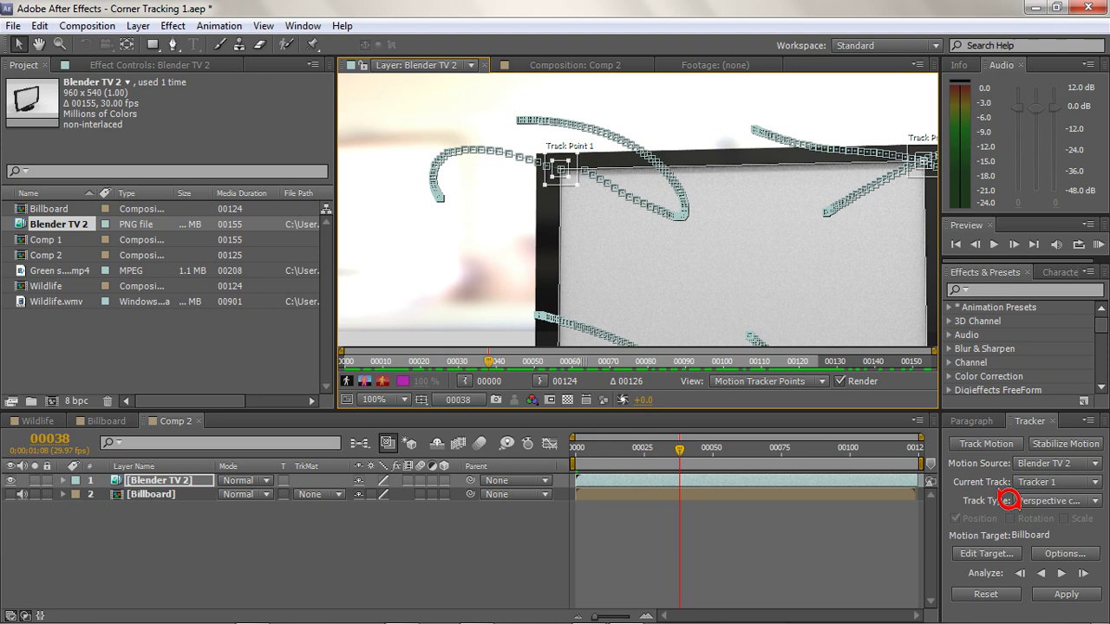
pyautogui.press('pageup')
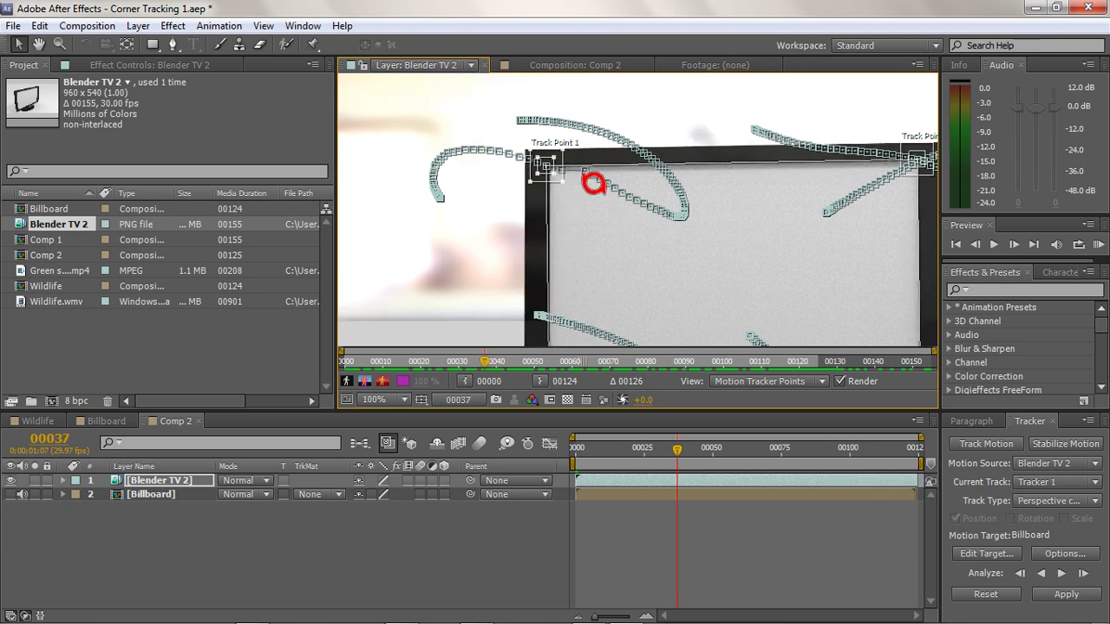
pyautogui.moveTo(566, 165); pyautogui.dragTo(571, 167)
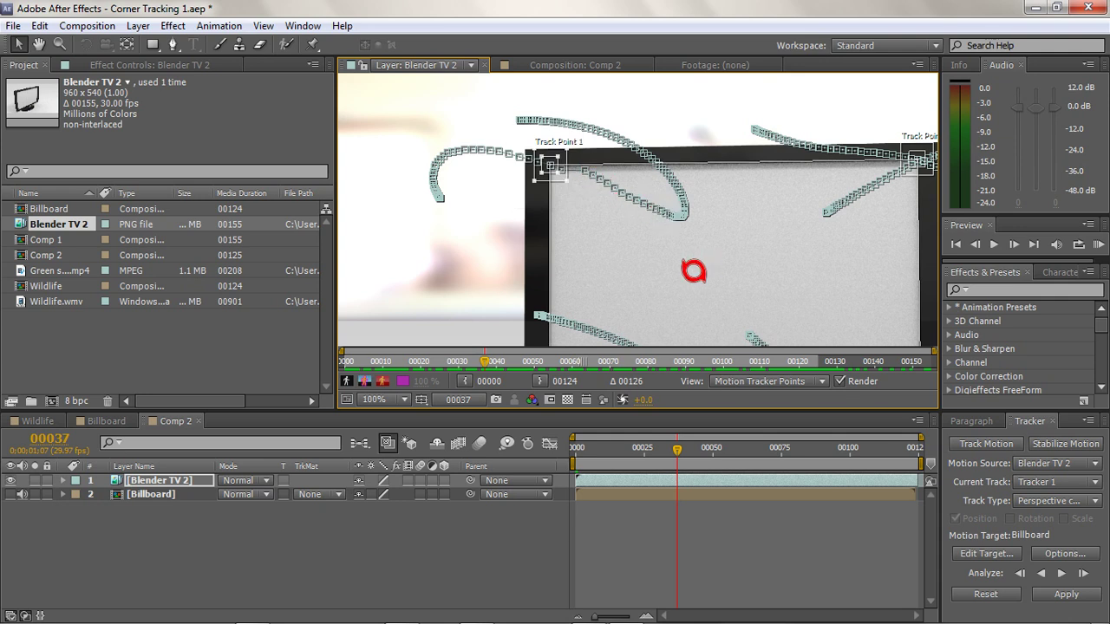
pyautogui.press('pagedown')
pyautogui.press('pagedown')
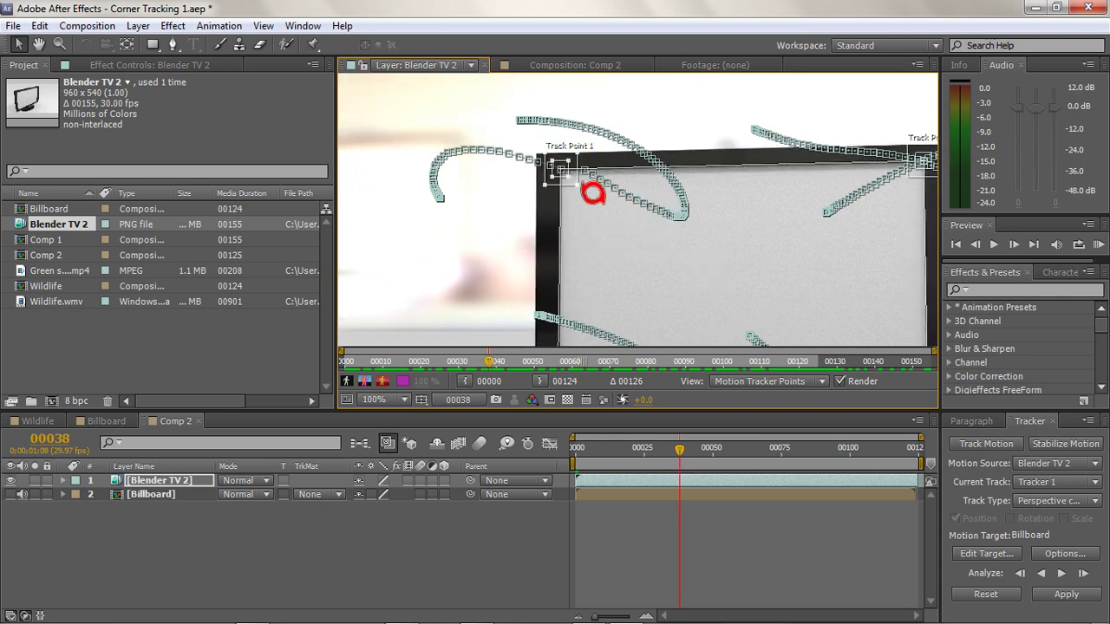
pyautogui.moveTo(589, 170); pyautogui.dragTo(579, 172)
# Step: Pan down, move Track Point 3 onto the bottom-left corner, and track one frame forward
pyautogui.press('h')
pyautogui.moveTo(669, 302); pyautogui.dragTo(661, 159)
pyautogui.press('v')
pyautogui.click(586, 266)
pyautogui.moveTo(587, 266); pyautogui.dragTo(560, 265)
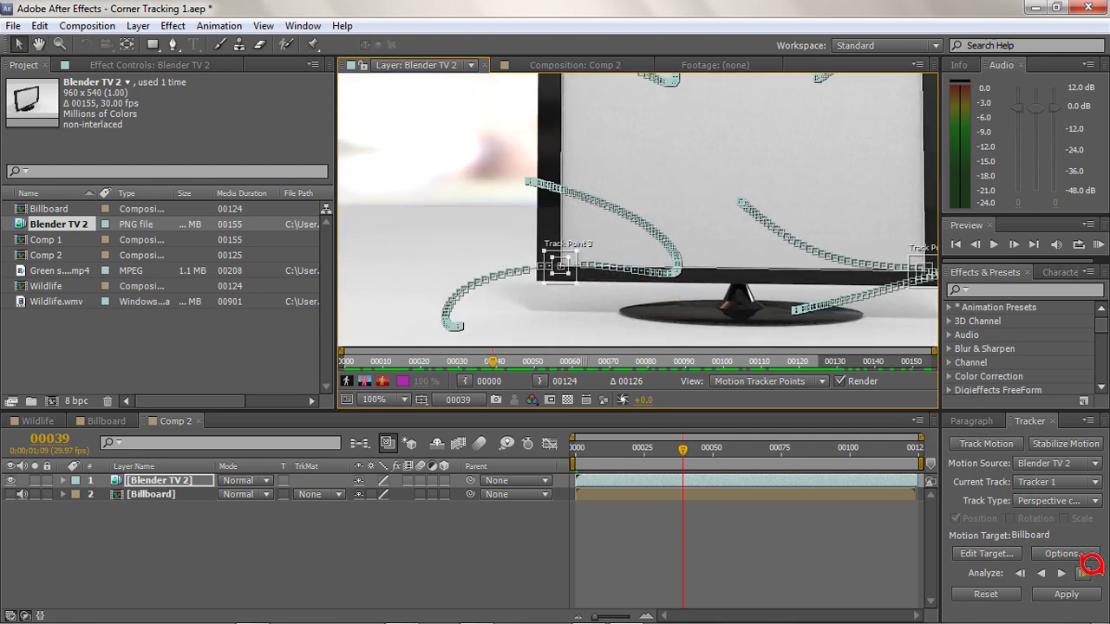
pyautogui.click(1084, 572)
# Step: Track the corners two more frames forward while keeping all four points in view
pyautogui.moveTo(679, 153); pyautogui.dragTo(607, 160)
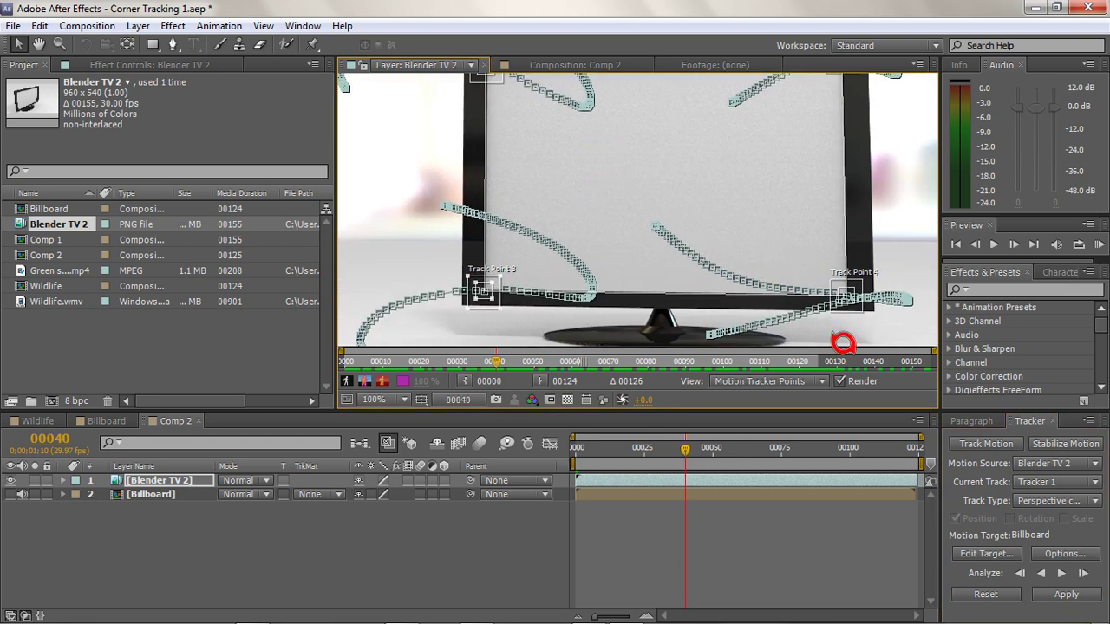
pyautogui.click(1088, 566)
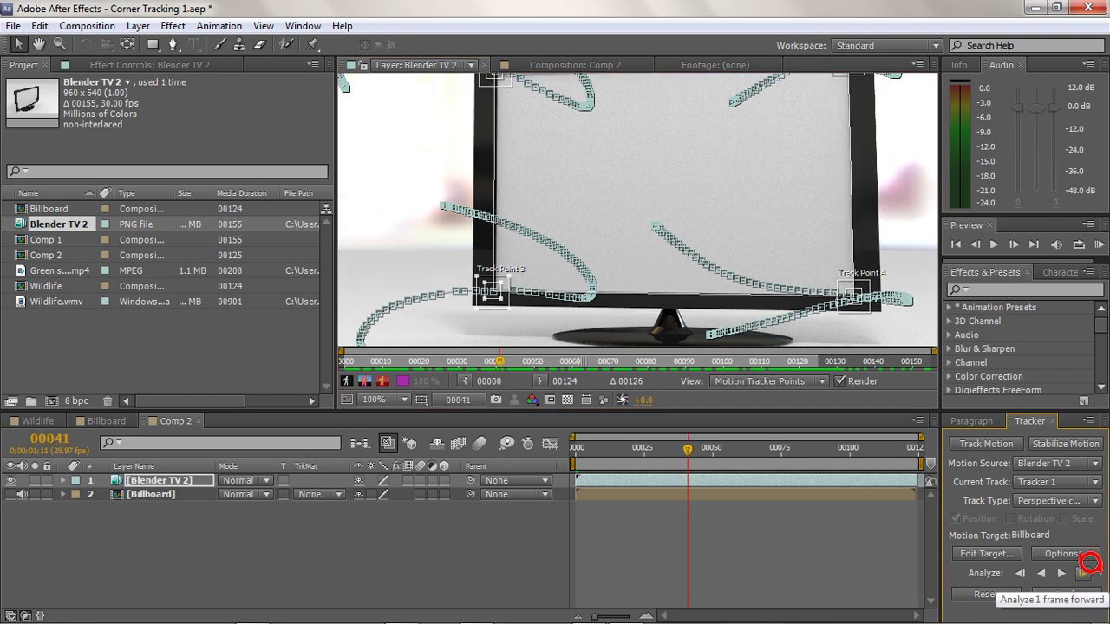
pyautogui.moveTo(671, 250); pyautogui.dragTo(665, 226)
pyautogui.click(1084, 573)
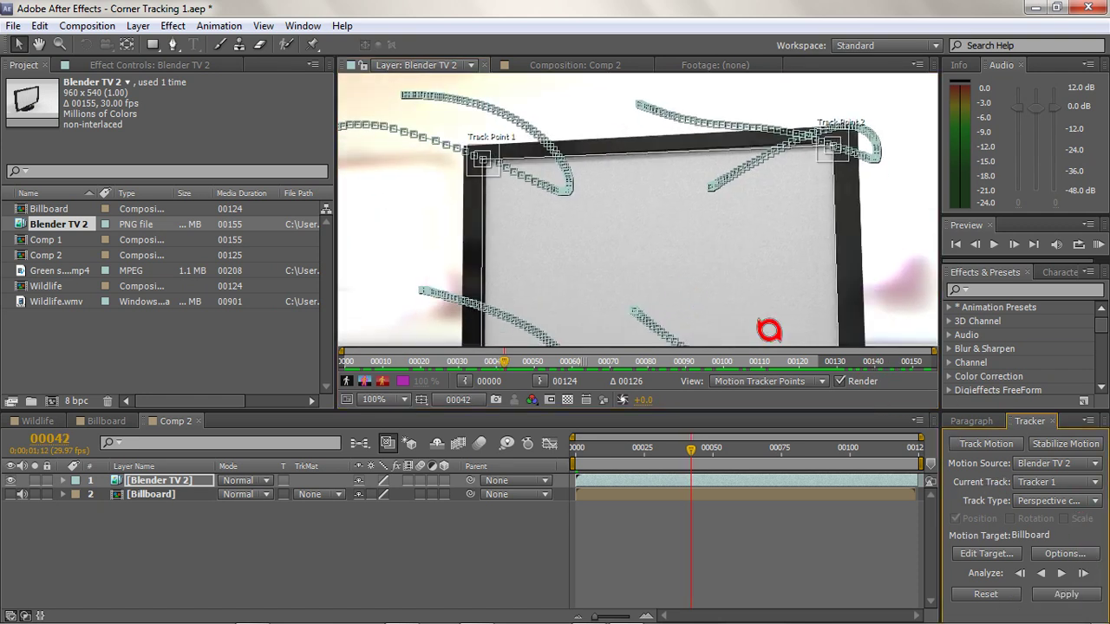
pyautogui.moveTo(582, 254); pyautogui.dragTo(570, 211)
# Step: Realign Track Point 2 on the top-right corner and Track Point 3 on the bottom-left corner
pyautogui.moveTo(823, 107); pyautogui.dragTo(836, 107)
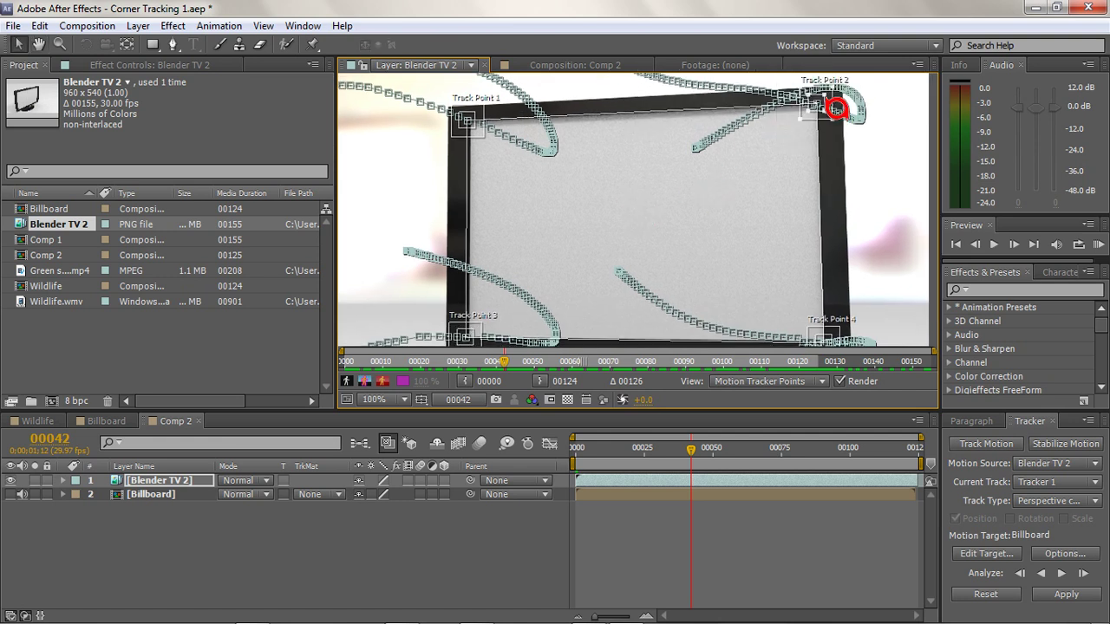
pyautogui.press('pageup')
pyautogui.moveTo(815, 104); pyautogui.dragTo(811, 100)
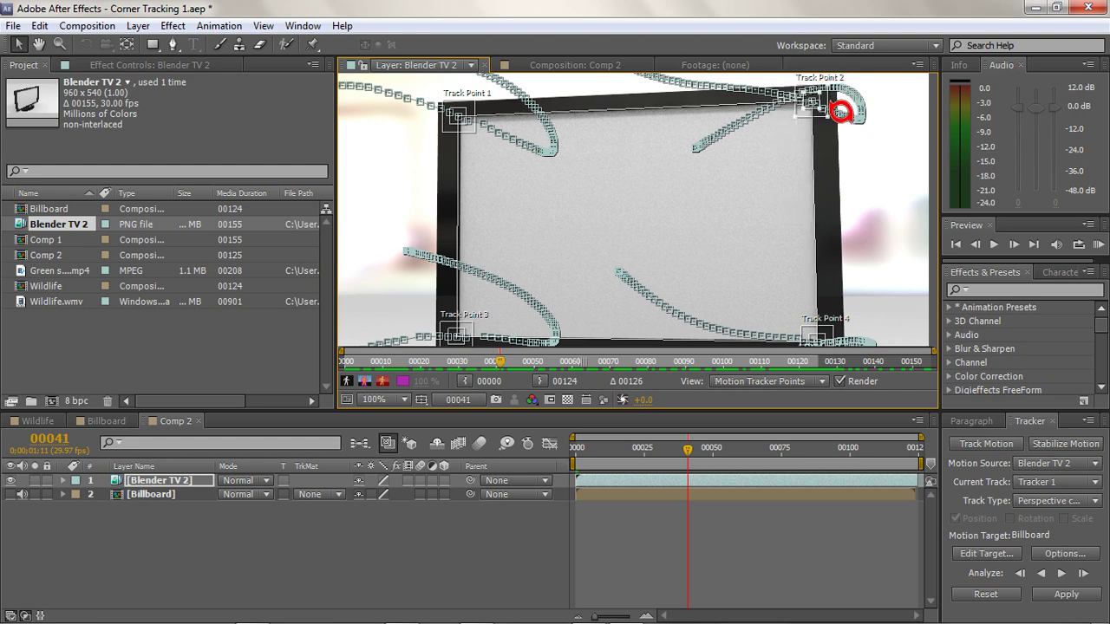
pyautogui.press('pagedown')
pyautogui.press('pagedown')
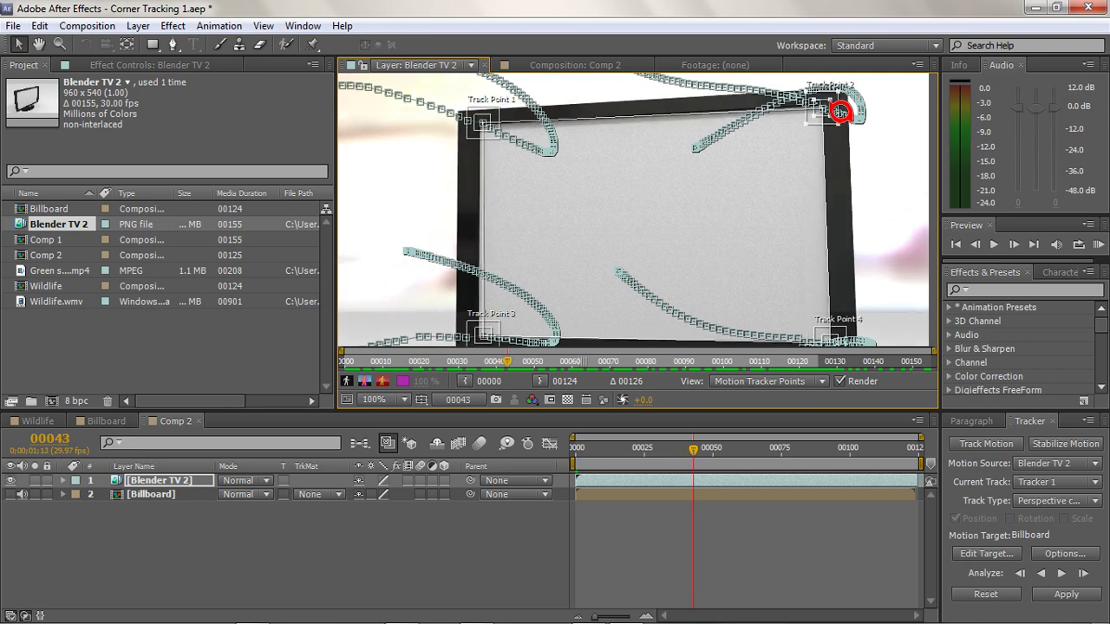
pyautogui.press('pagedown')
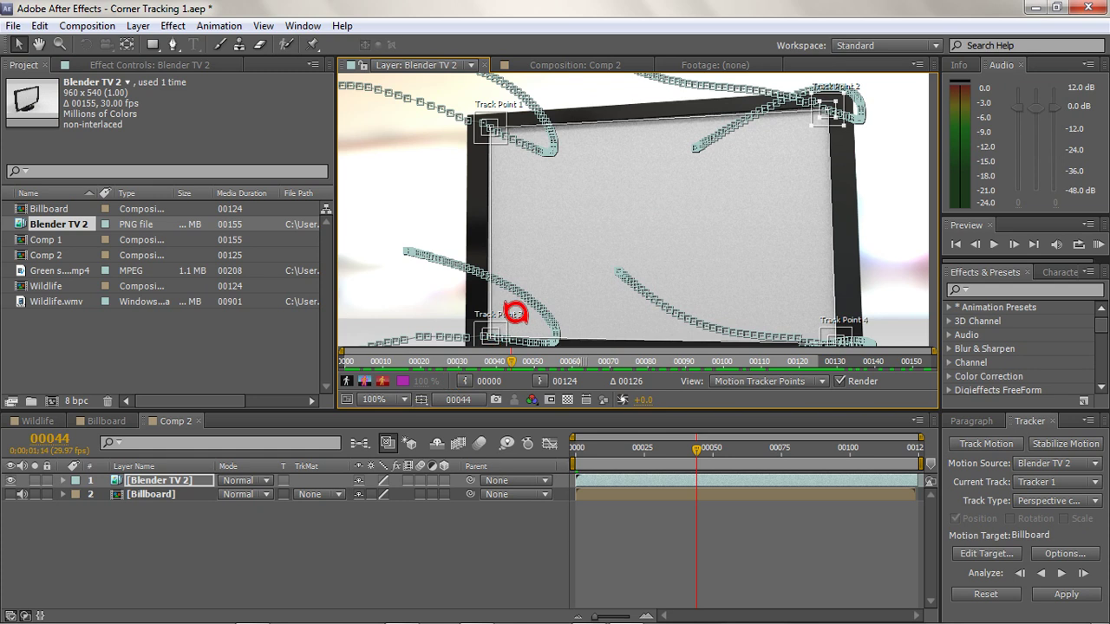
pyautogui.moveTo(513, 314); pyautogui.dragTo(510, 314)
pyautogui.scroll(-2, 694, 234)
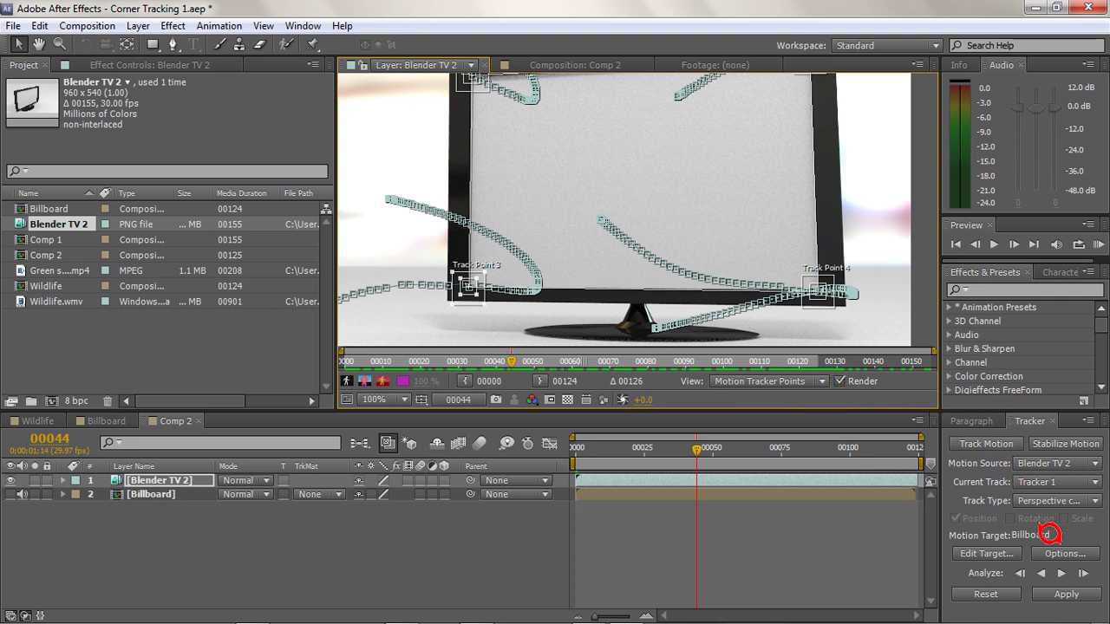
# Step: Re-track one frame back and forward, then refit Track Points 1 and 3 on their corners
pyautogui.click(1024, 573)
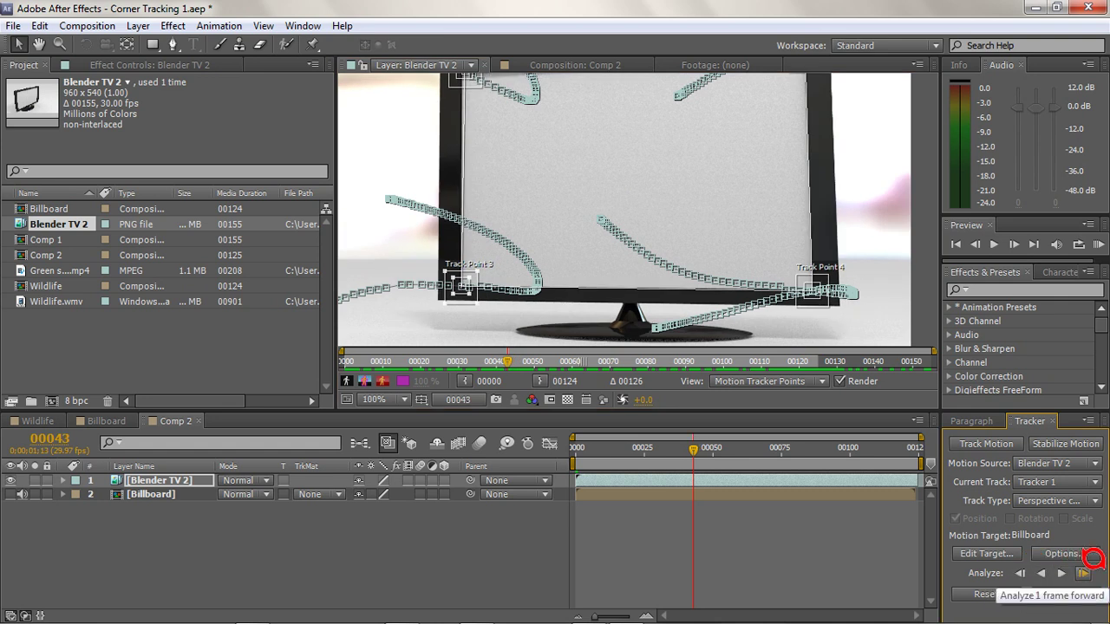
pyautogui.click(1095, 561)
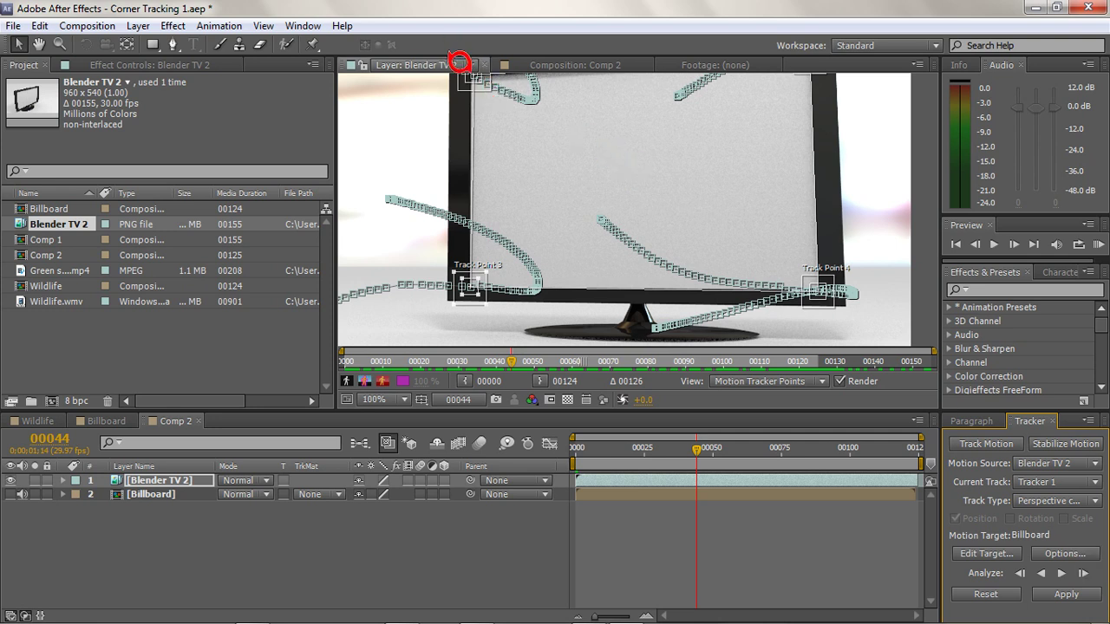
pyautogui.moveTo(478, 76); pyautogui.dragTo(475, 76)
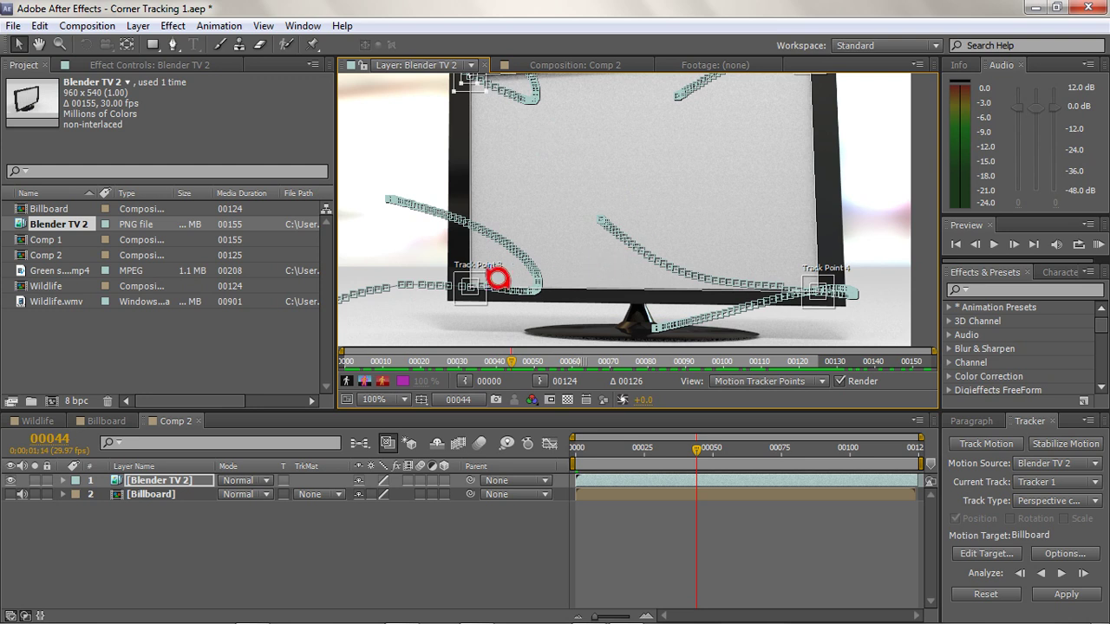
pyautogui.moveTo(477, 289); pyautogui.dragTo(476, 288)
# Step: Analyze forward through the rest of the clip and scrub the timeline to review the track
pyautogui.click(1084, 572)
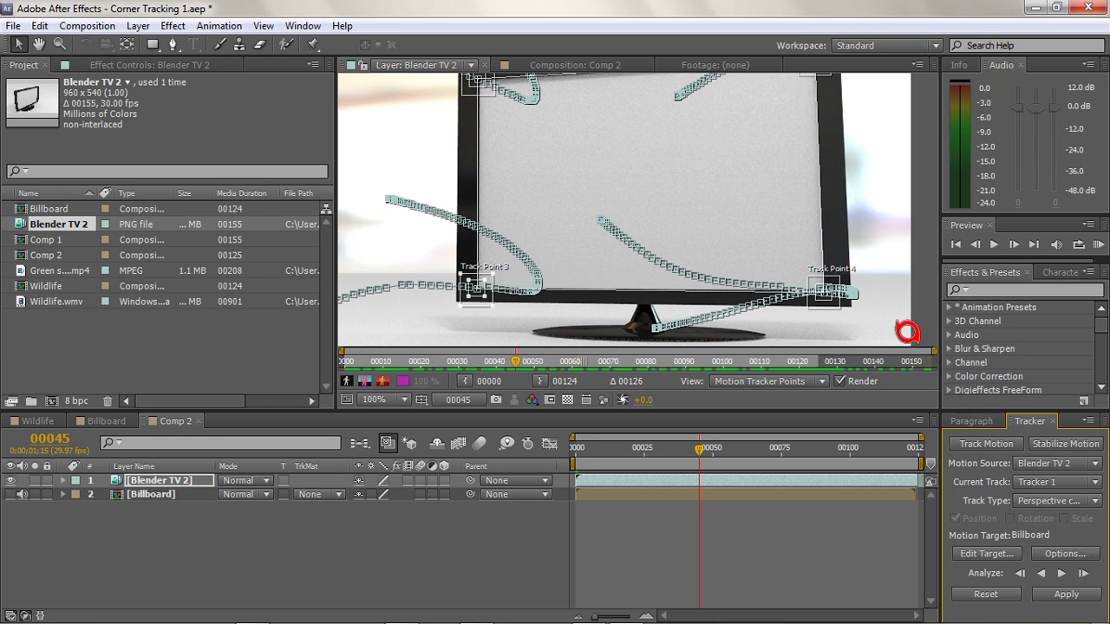
pyautogui.moveTo(709, 442)
pyautogui.mouseDown()
pyautogui.moveTo(584, 431)
pyautogui.moveTo(725, 440)
pyautogui.mouseUp()
pyautogui.scroll(-2, 694, 223)
pyautogui.moveTo(748, 443); pyautogui.dragTo(929, 411)
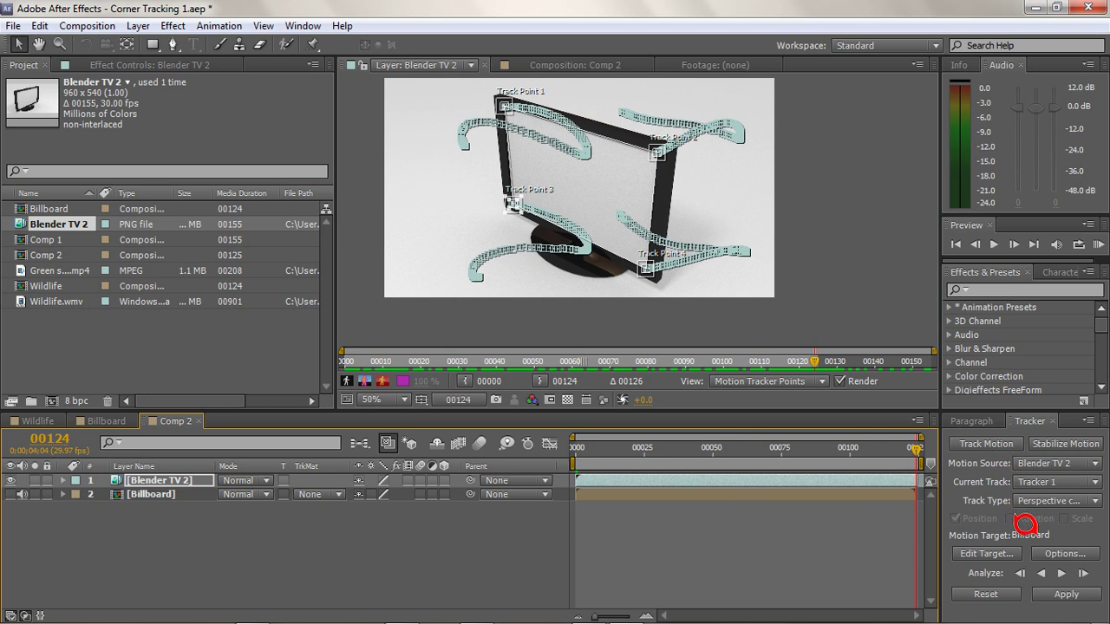
# Step: Set Billboard as the motion target, move it above Blender TV 2, and apply the Corner Pin track
pyautogui.click(998, 554)
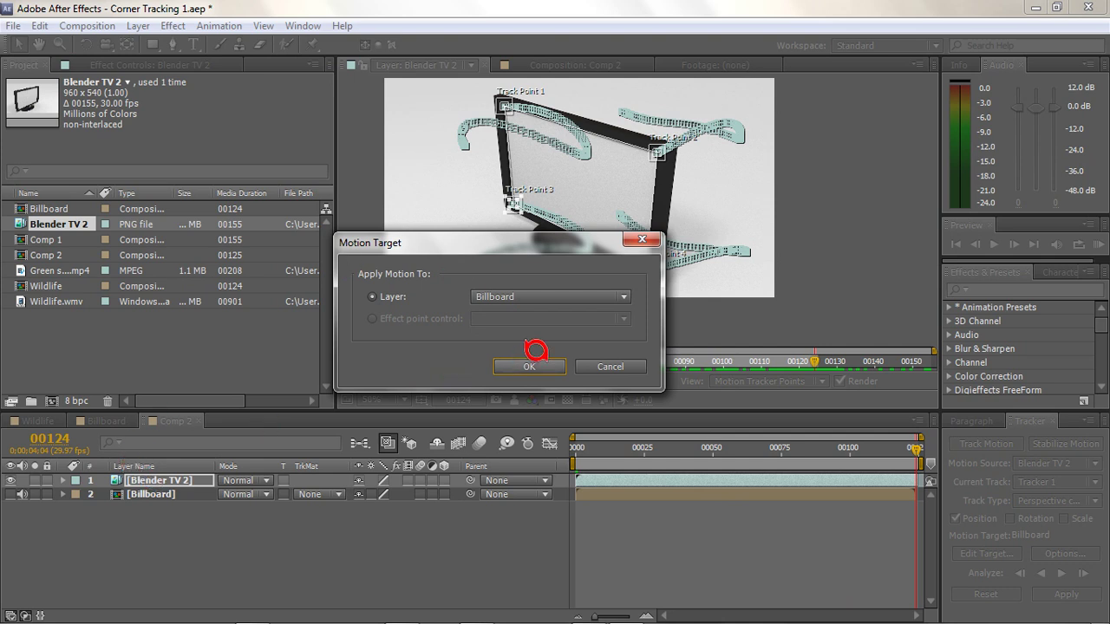
pyautogui.click(529, 362)
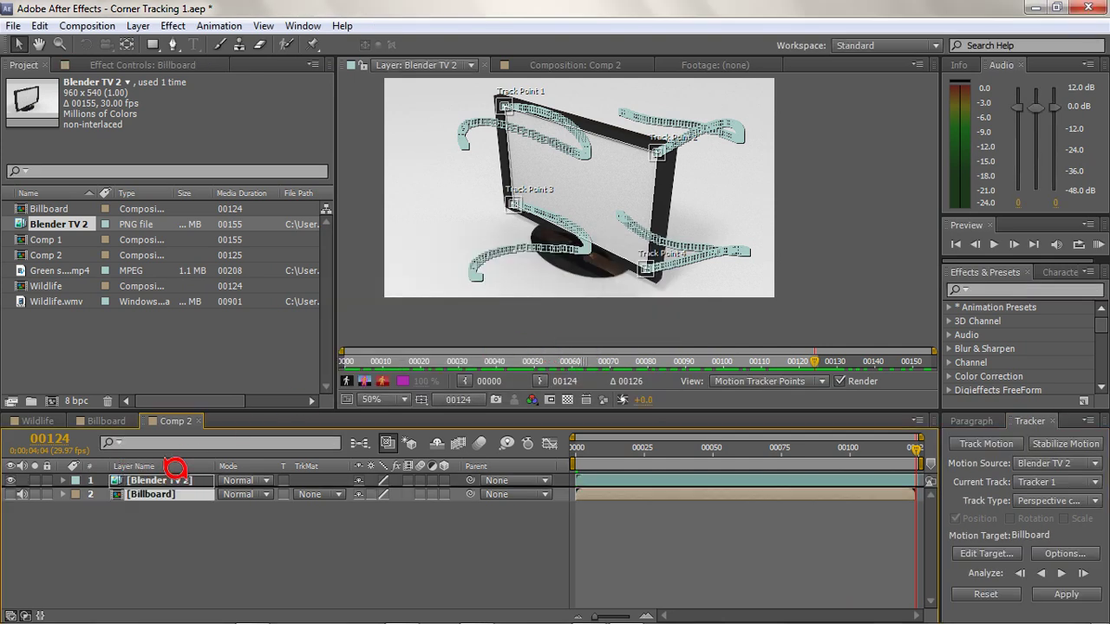
pyautogui.hotkey('ctrl', ']')
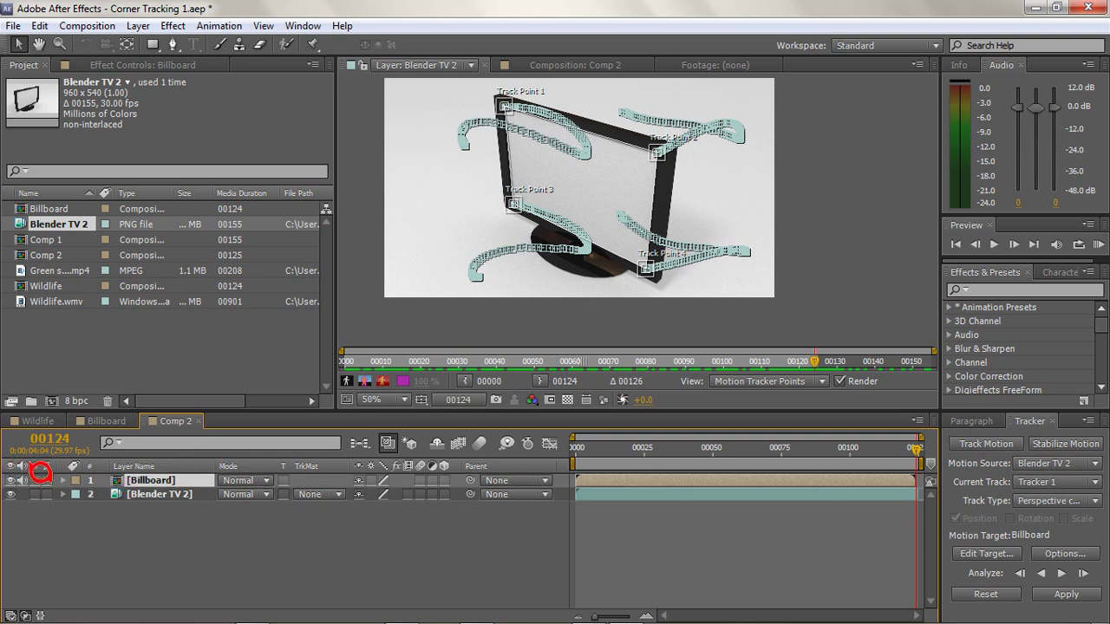
pyautogui.moveTo(926, 442); pyautogui.dragTo(576, 451)
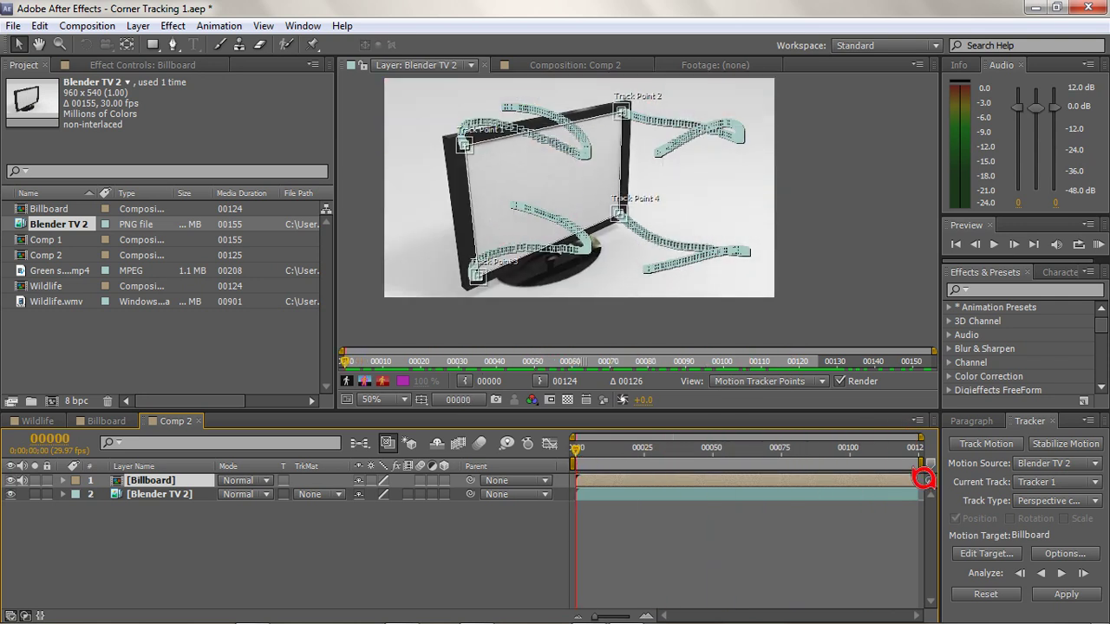
pyautogui.click(1065, 594)
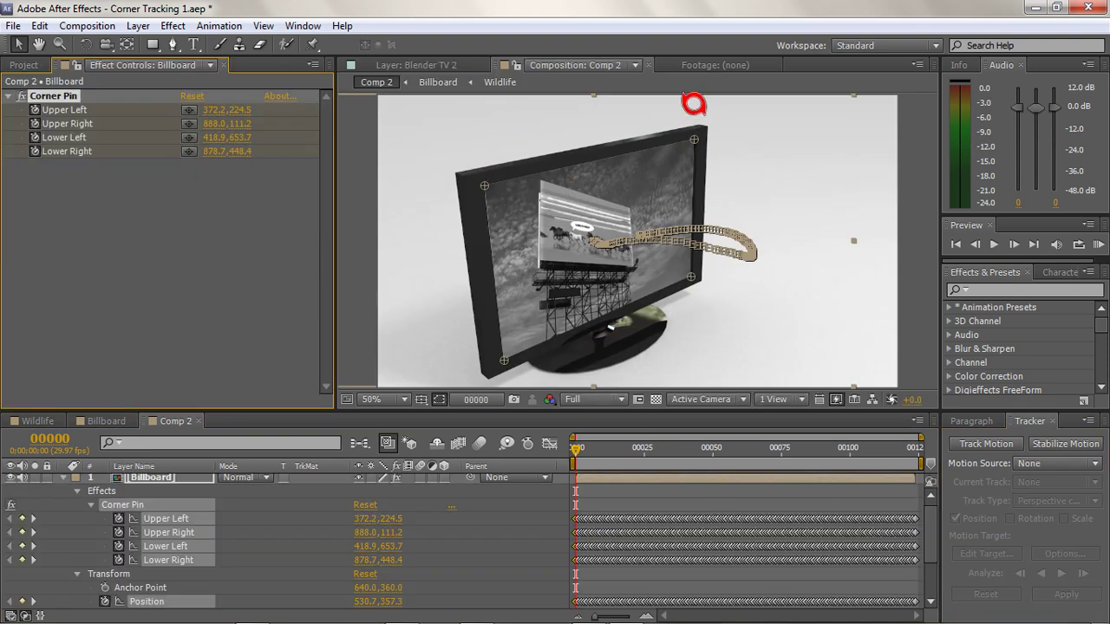
# Step: Scrub Comp 2 from frame 25 to 102 to check the pinned billboard, with Billboard's properties collapsed
pyautogui.moveTo(587, 440); pyautogui.dragTo(714, 439)
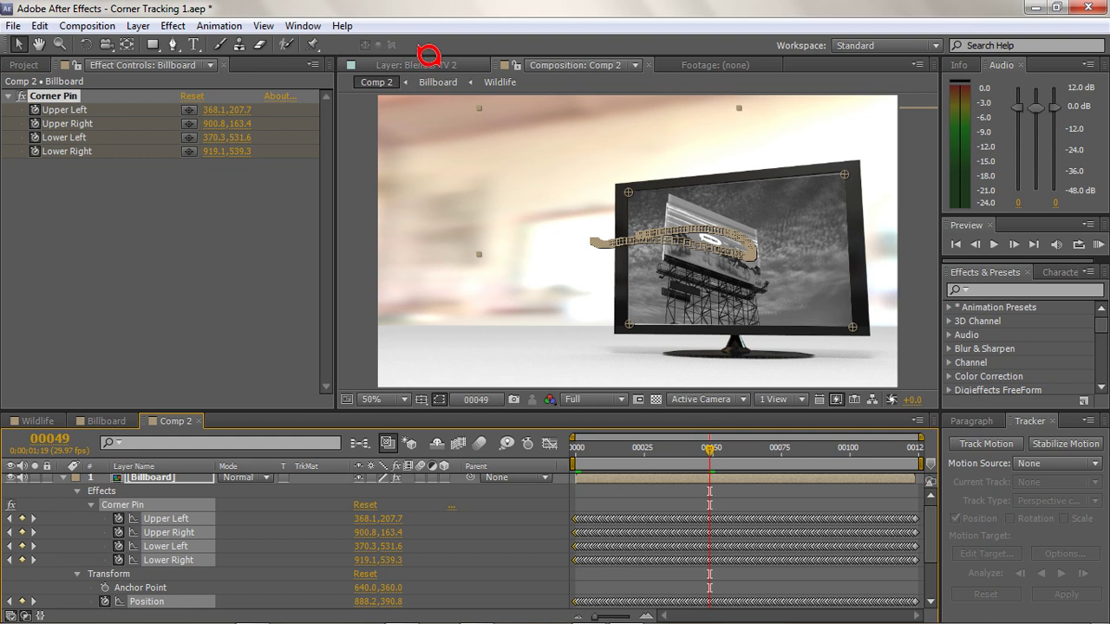
pyautogui.click(375, 234)
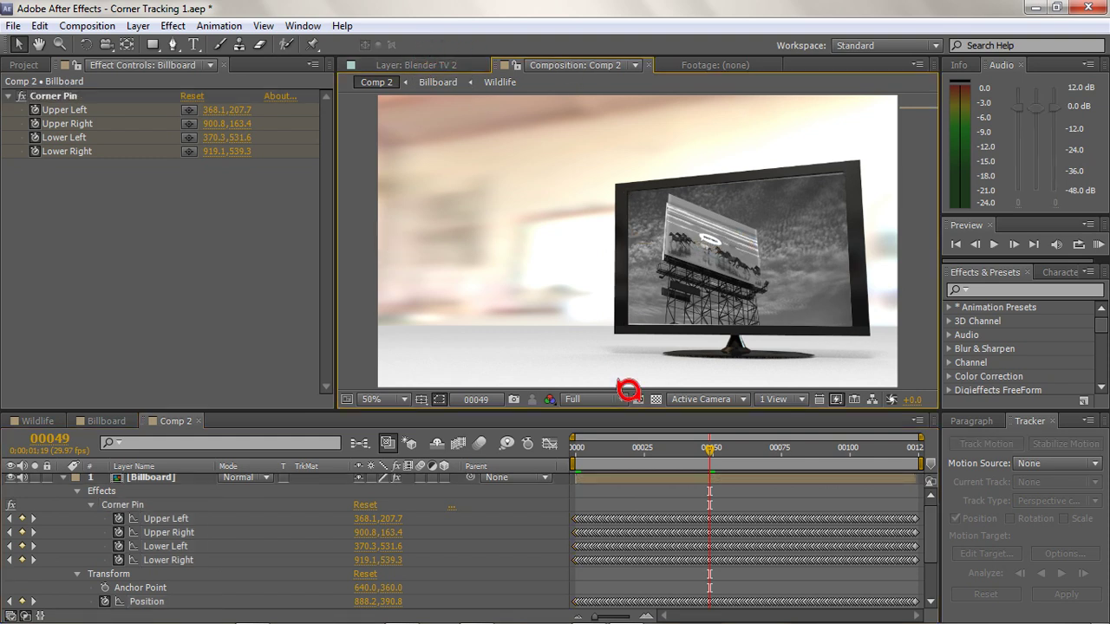
pyautogui.moveTo(725, 437); pyautogui.dragTo(644, 438)
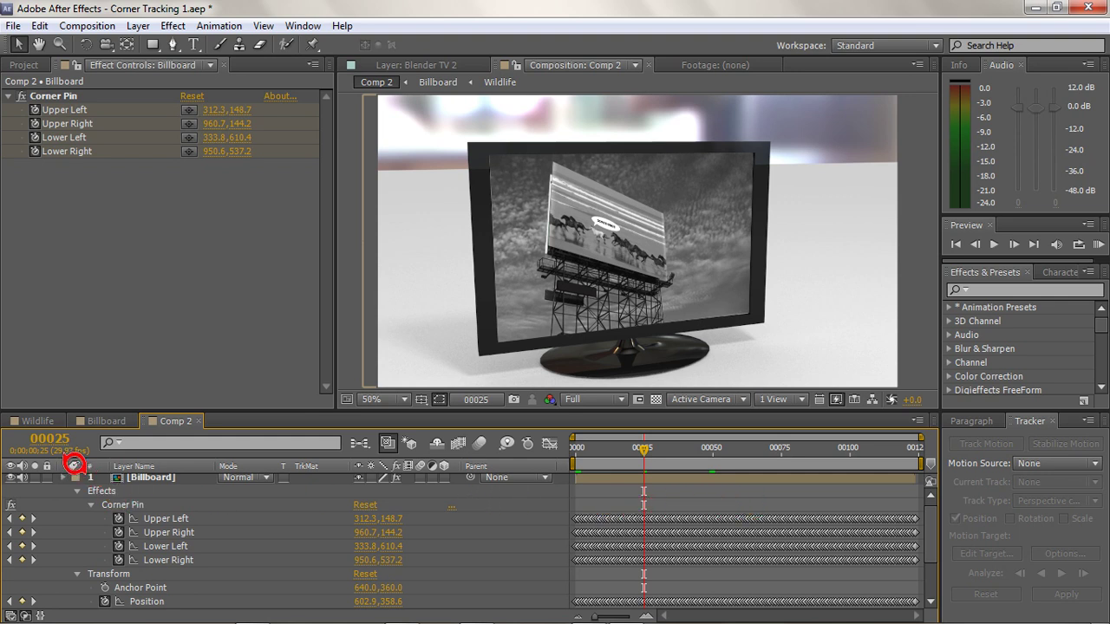
pyautogui.hotkey('ctrl', '`')
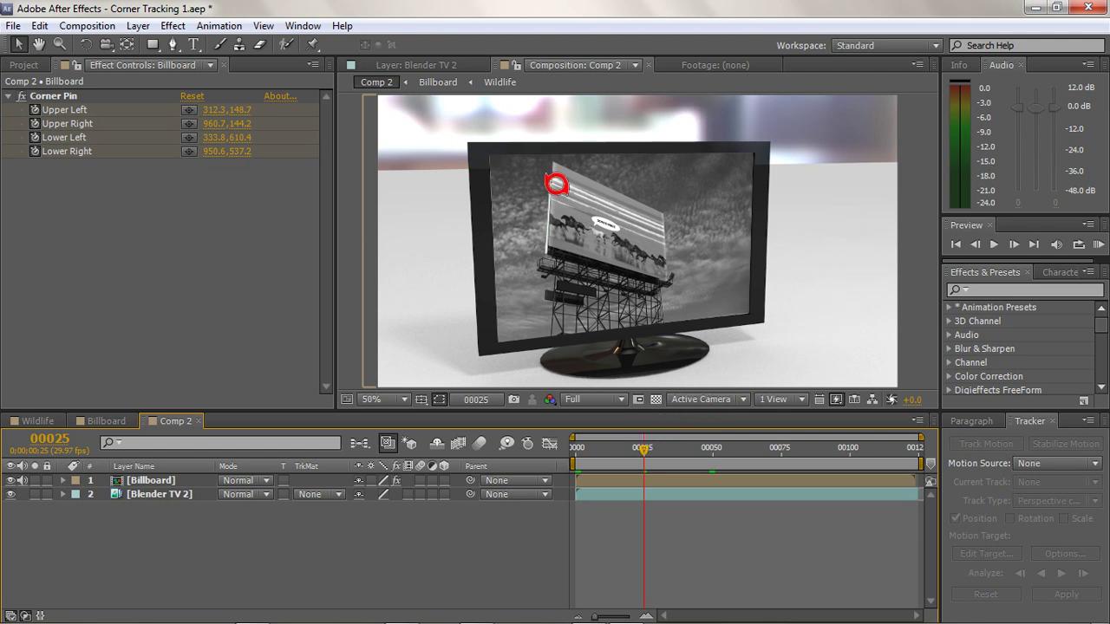
pyautogui.moveTo(653, 436); pyautogui.dragTo(758, 442)
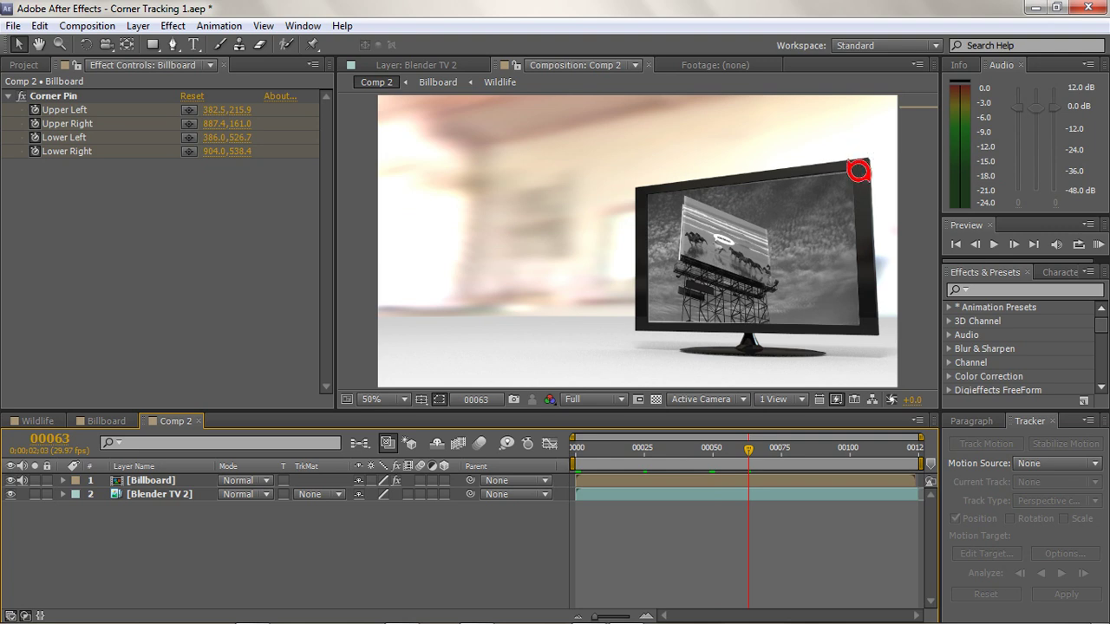
pyautogui.moveTo(764, 436); pyautogui.dragTo(859, 432)
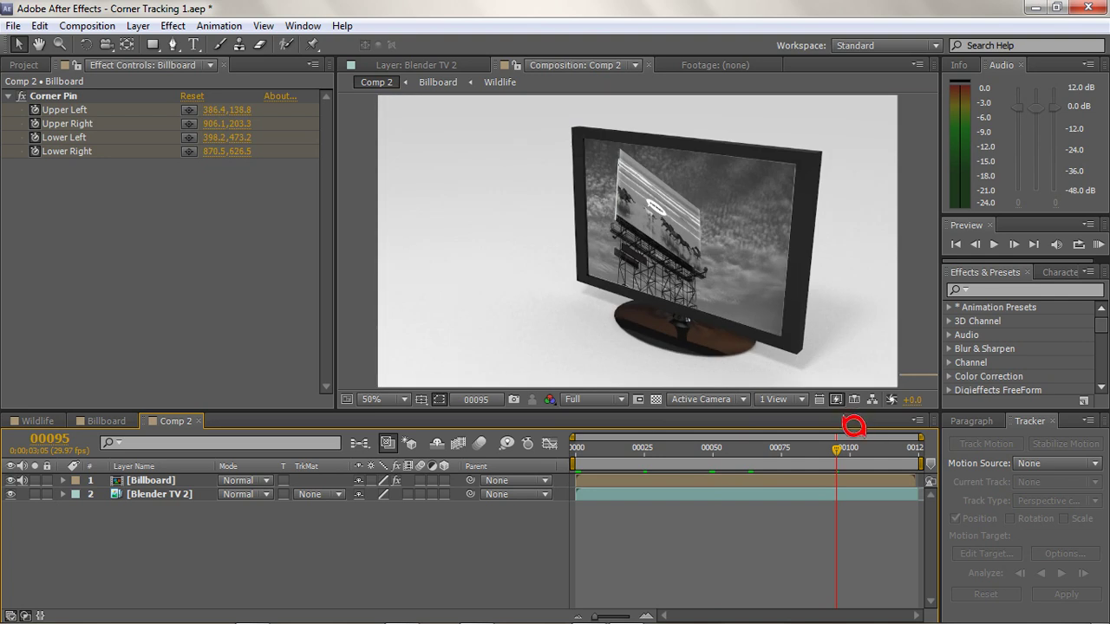
pyautogui.moveTo(847, 435); pyautogui.dragTo(868, 435)
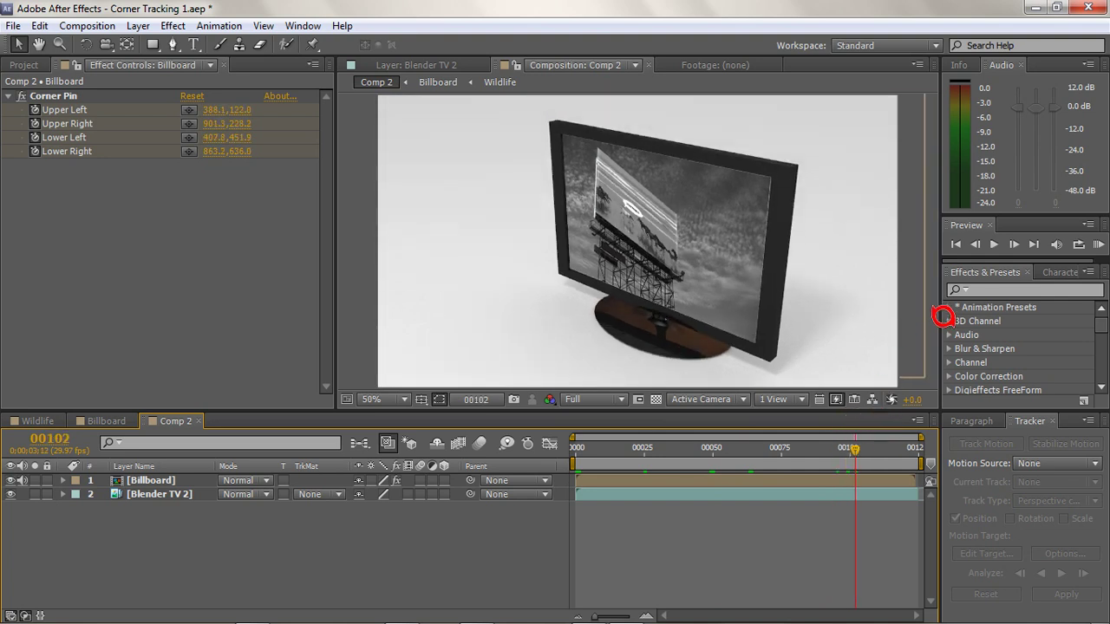
# Step: Apply the Glow effect from Effects & Presets to the Billboard layer
pyautogui.click(1004, 290)
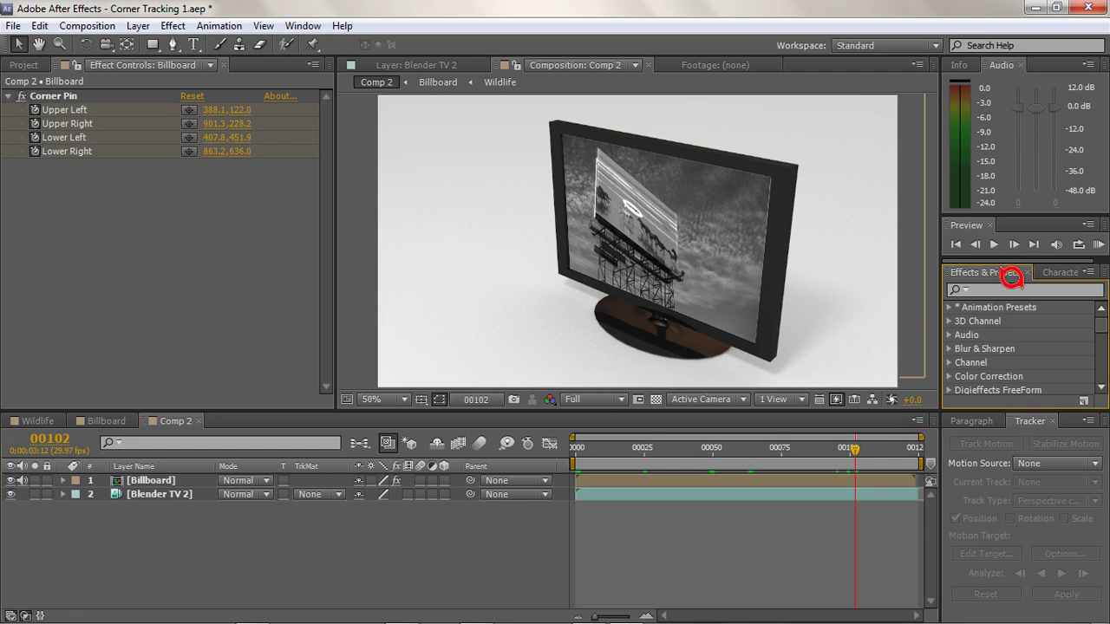
pyautogui.write('glow')
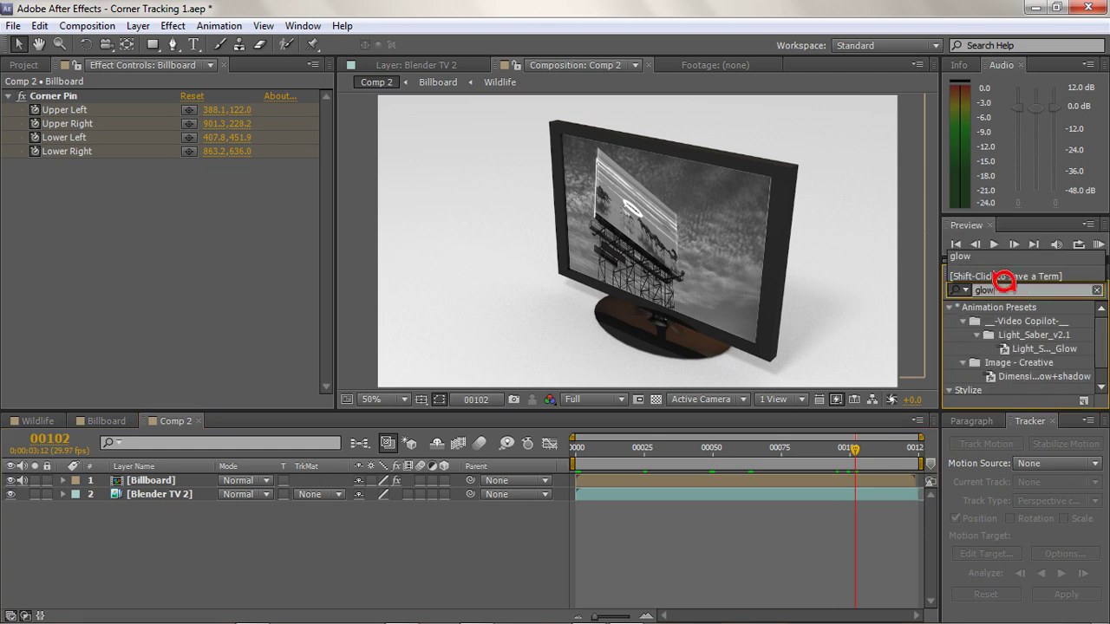
pyautogui.click(1094, 319)
pyautogui.moveTo(1013, 387); pyautogui.dragTo(186, 479)
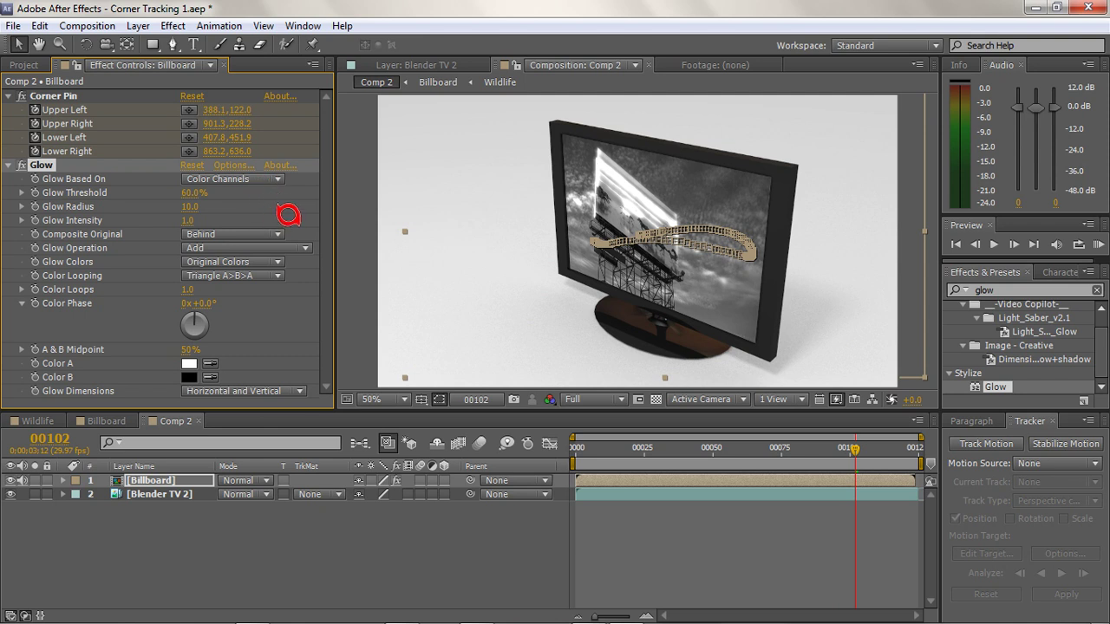
# Step: Base the glow on the Alpha Channel, widen radius to 131, and order it above Corner Pin
pyautogui.click(277, 235)
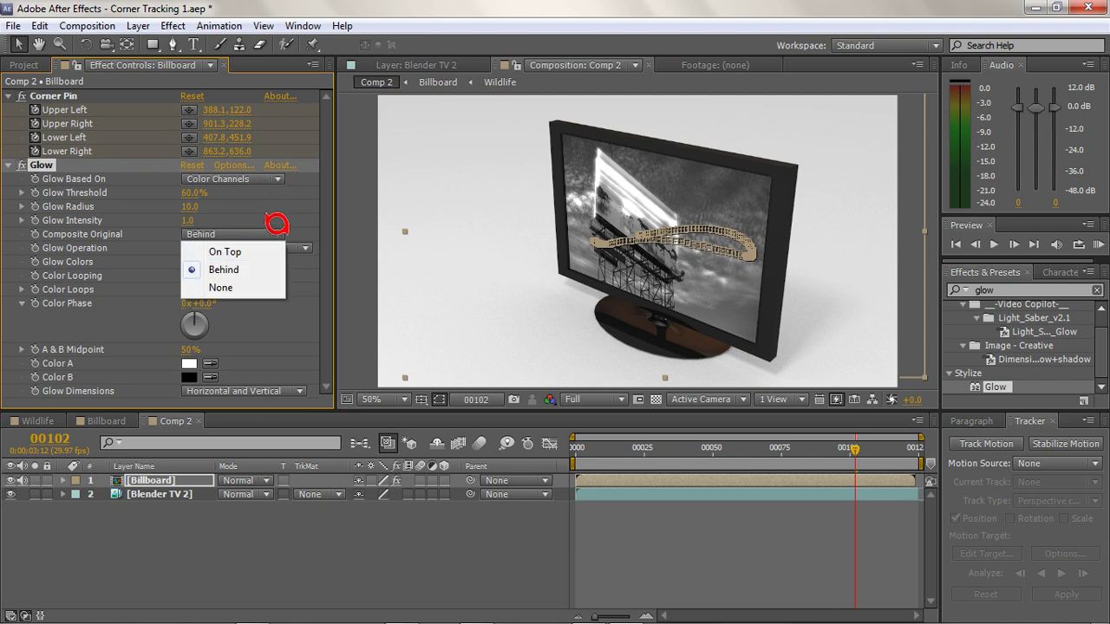
pyautogui.click(270, 177)
pyautogui.click(271, 193)
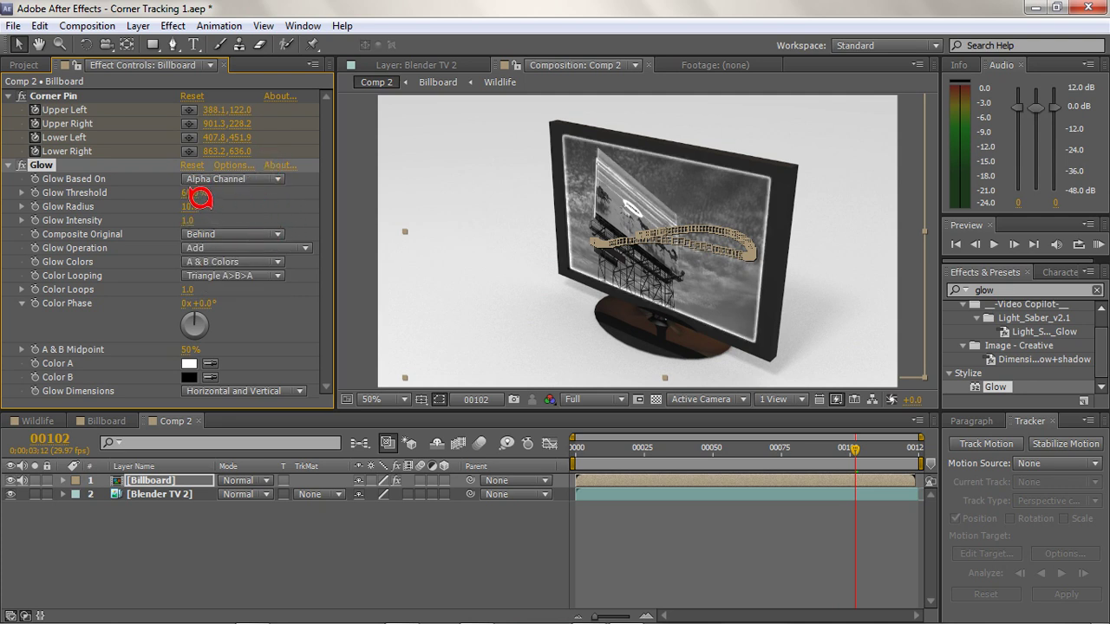
pyautogui.moveTo(202, 197); pyautogui.dragTo(229, 191)
pyautogui.moveTo(112, 164); pyautogui.dragTo(154, 91)
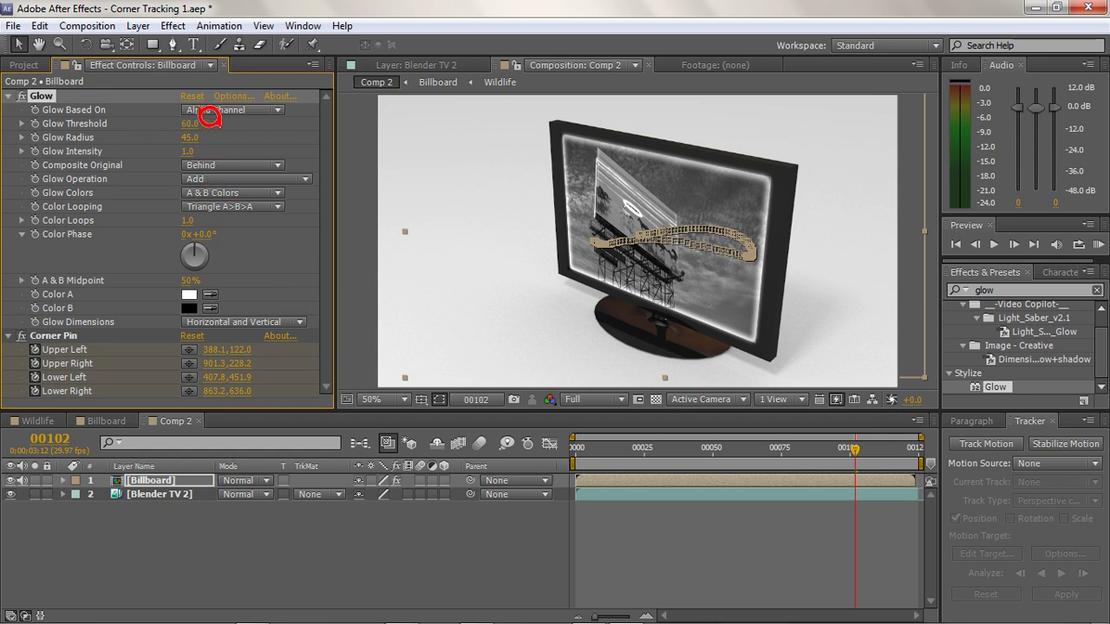
pyautogui.moveTo(213, 125); pyautogui.dragTo(267, 125)
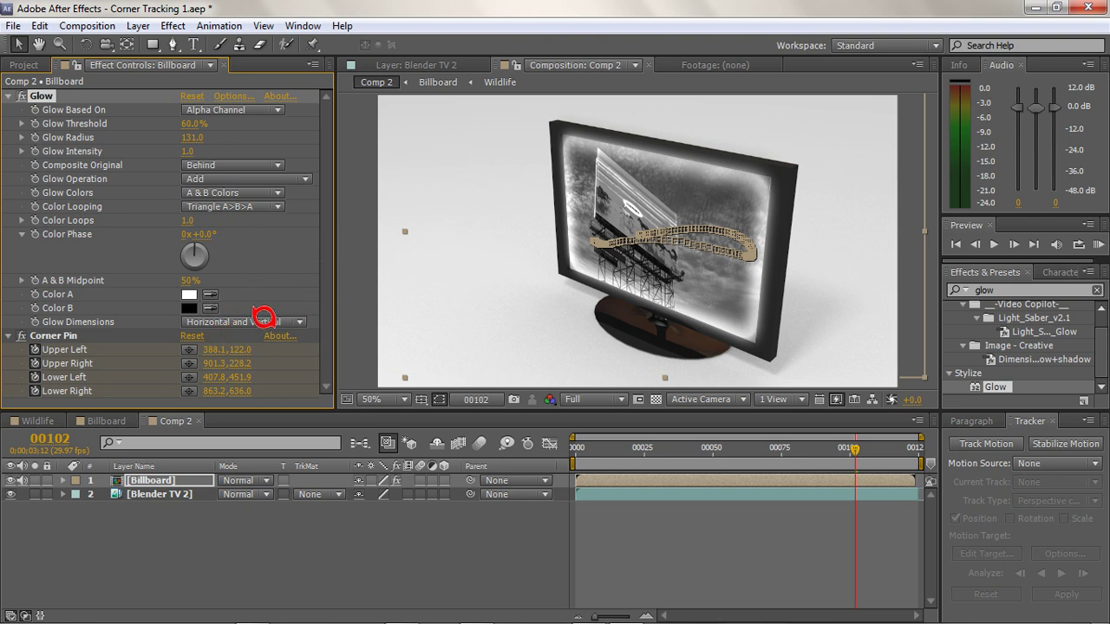
# Step: Restrict the glow to Vertical dimensions and lower the A & B Midpoint to 26%
pyautogui.click(265, 320)
pyautogui.click(243, 358)
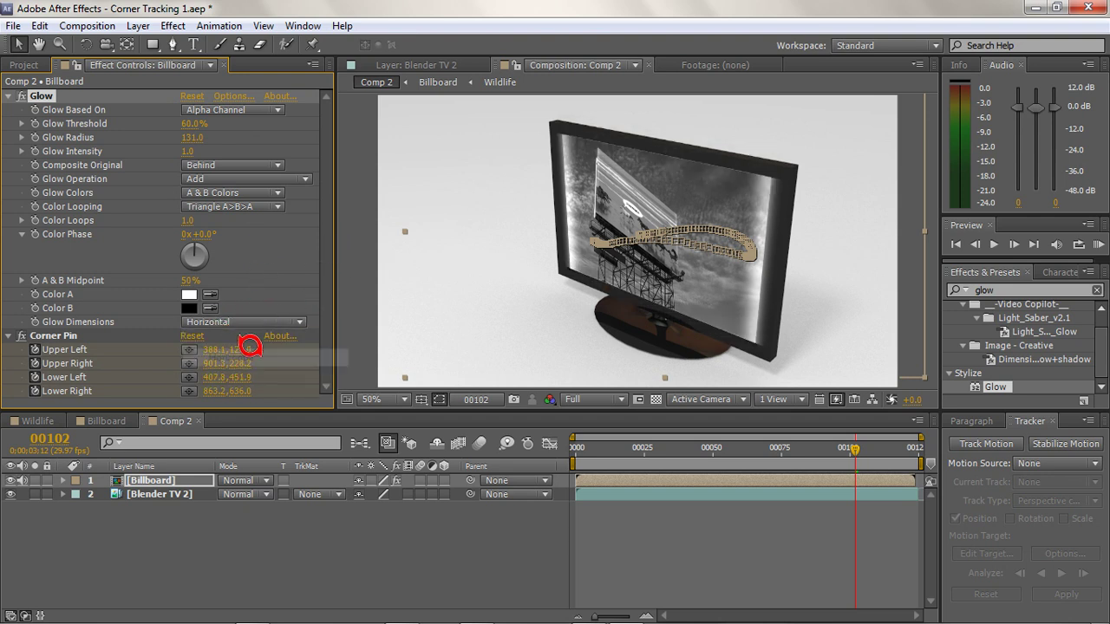
pyautogui.click(240, 321)
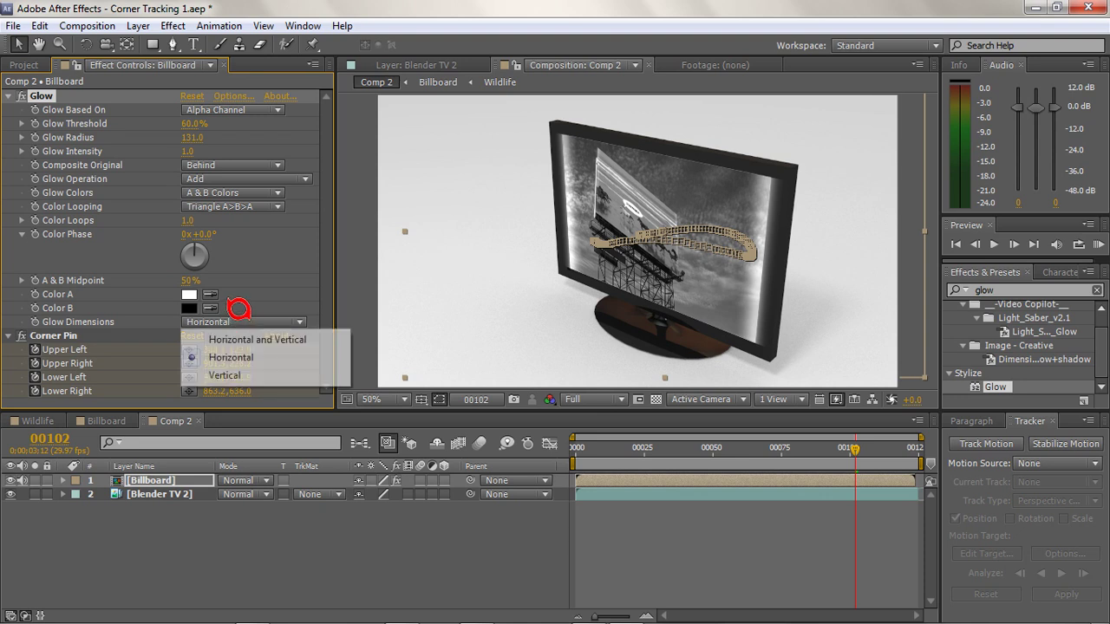
pyautogui.click(243, 375)
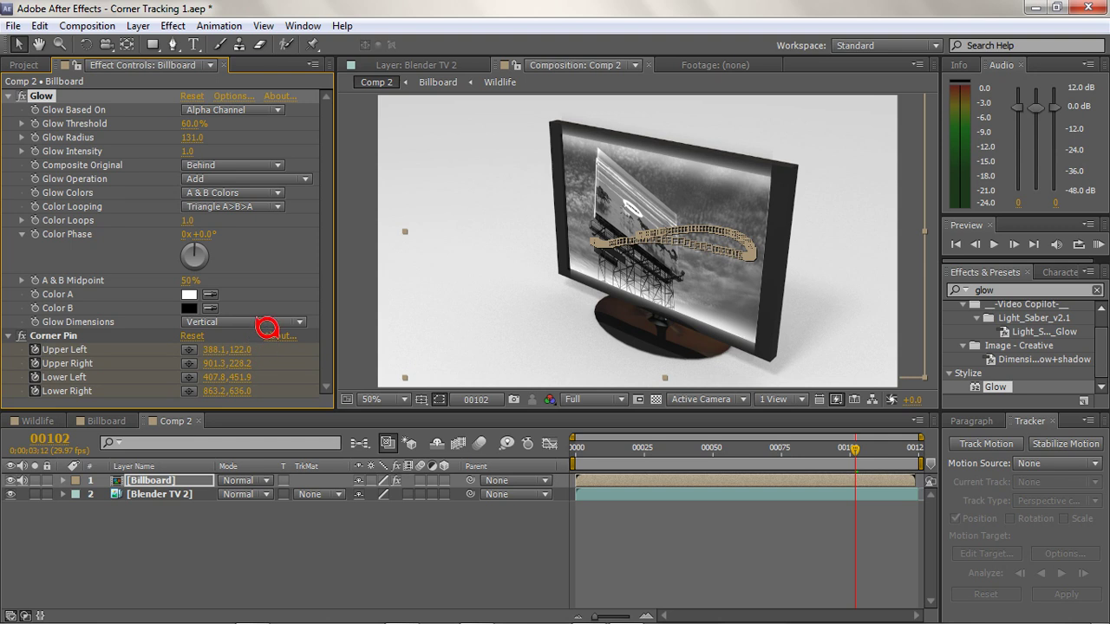
pyautogui.moveTo(179, 266); pyautogui.dragTo(12, 265)
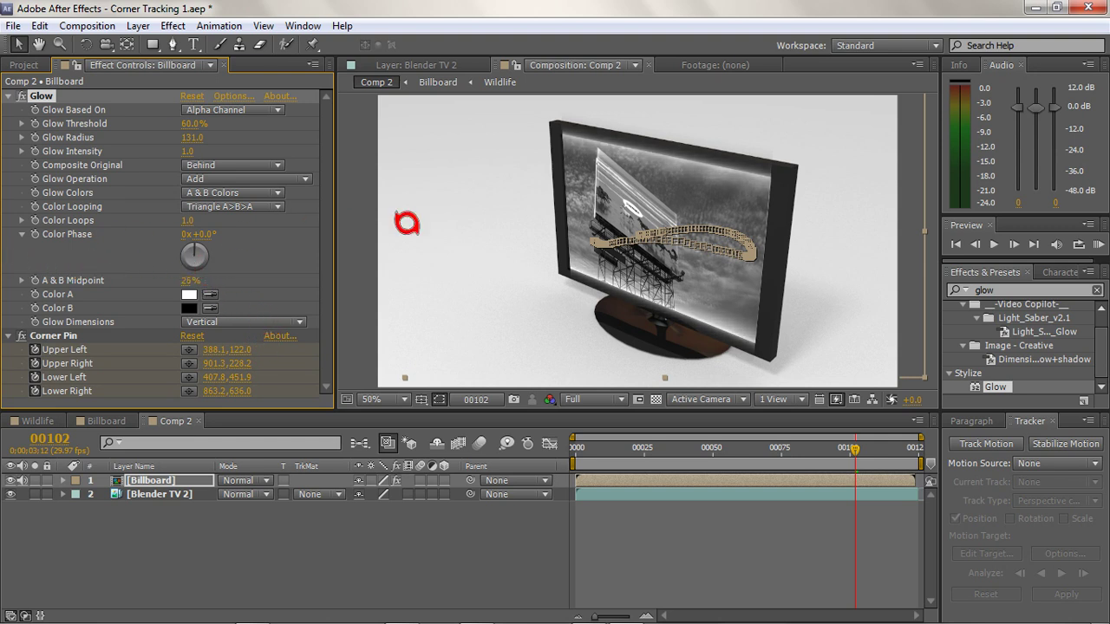
pyautogui.press(',')
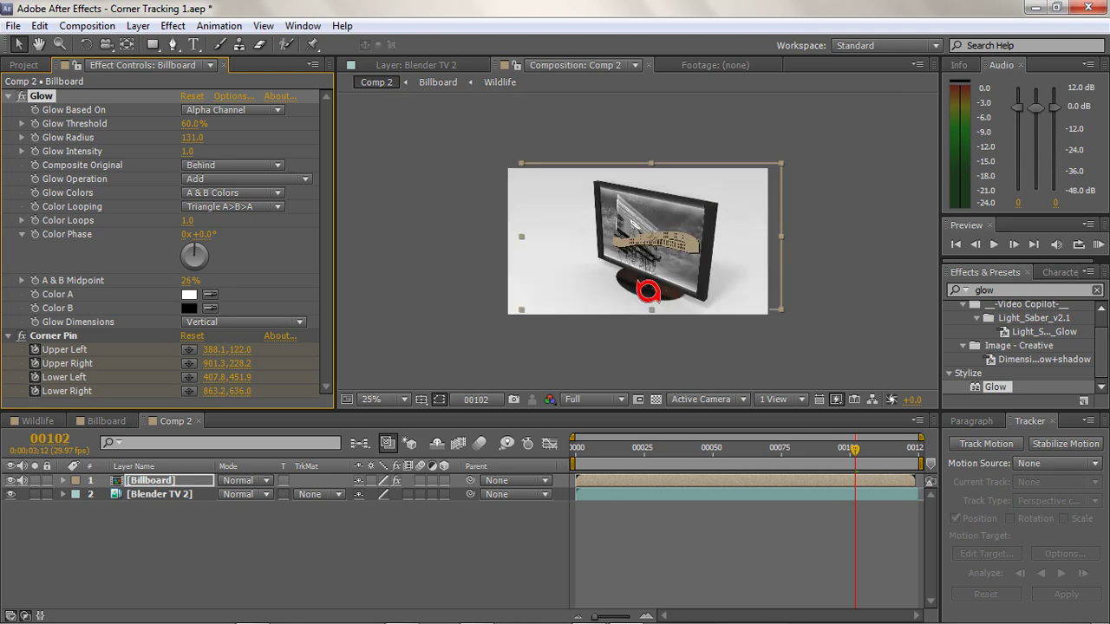
# Step: Import Explosion (Green Screen).mp4 from the Keying and Tracking folder and place it atop Comp 2's layers
pyautogui.click(651, 361)
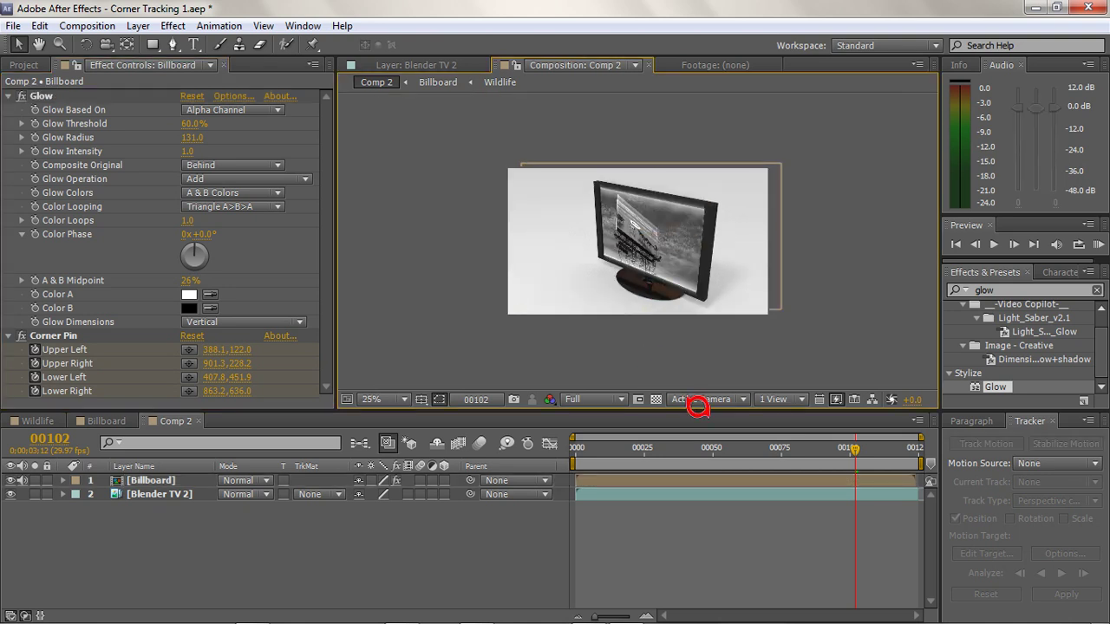
pyautogui.moveTo(859, 443); pyautogui.dragTo(375, 349)
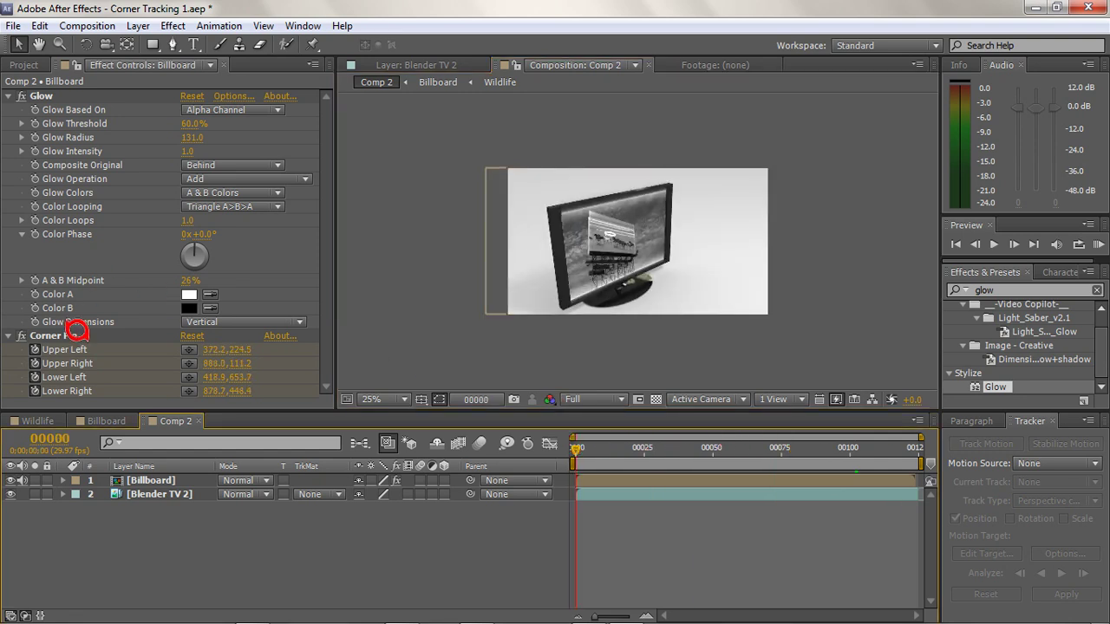
pyautogui.click(46, 68)
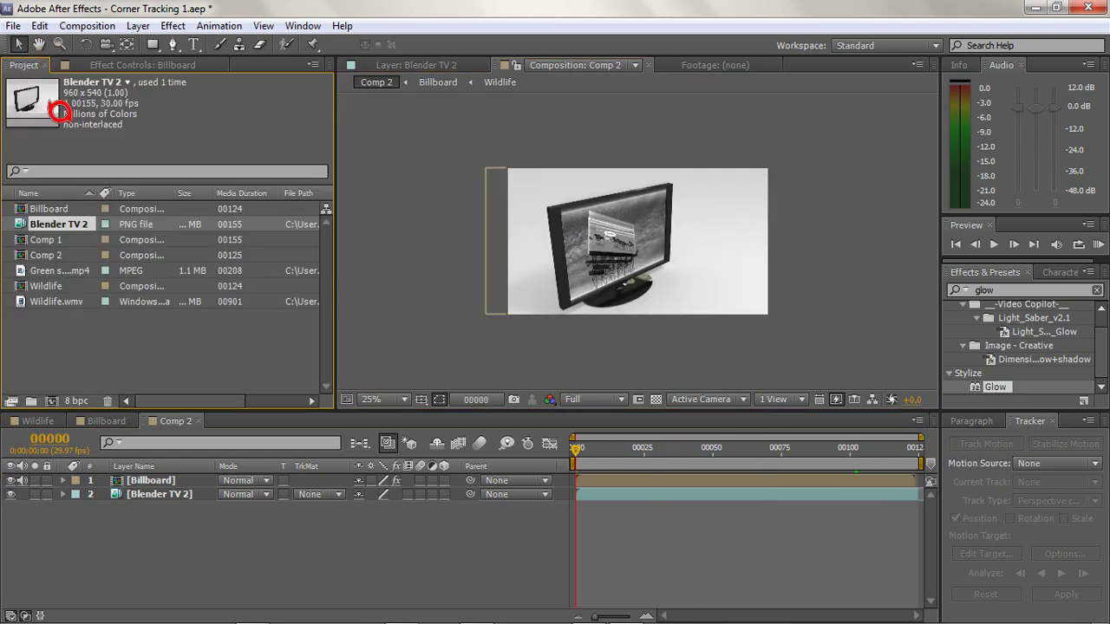
pyautogui.doubleClick(62, 320)
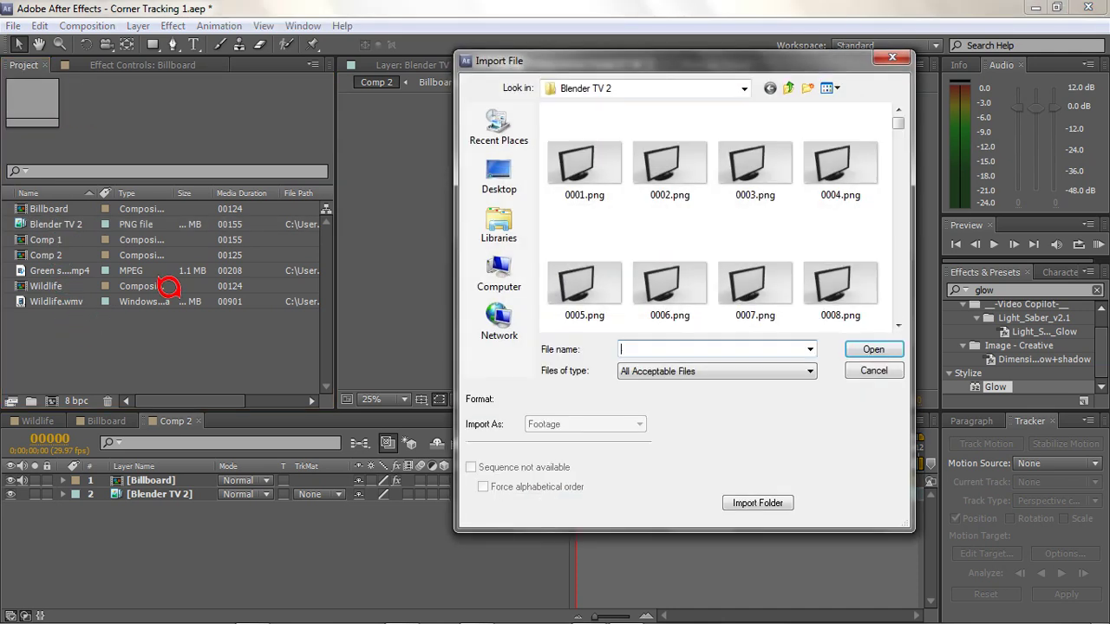
pyautogui.click(791, 85)
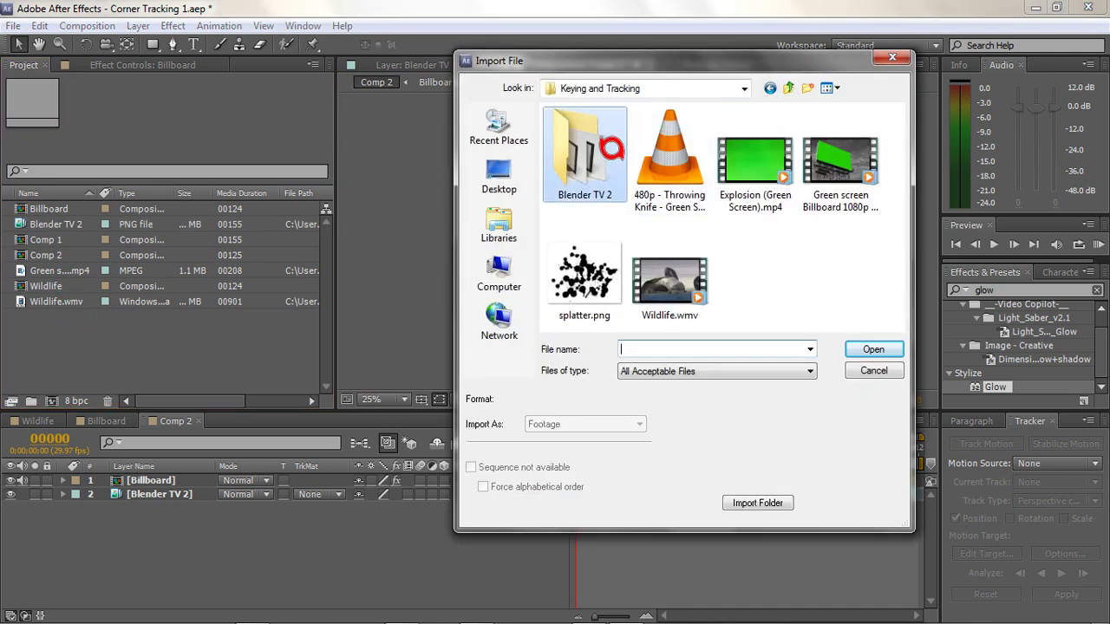
pyautogui.click(744, 132)
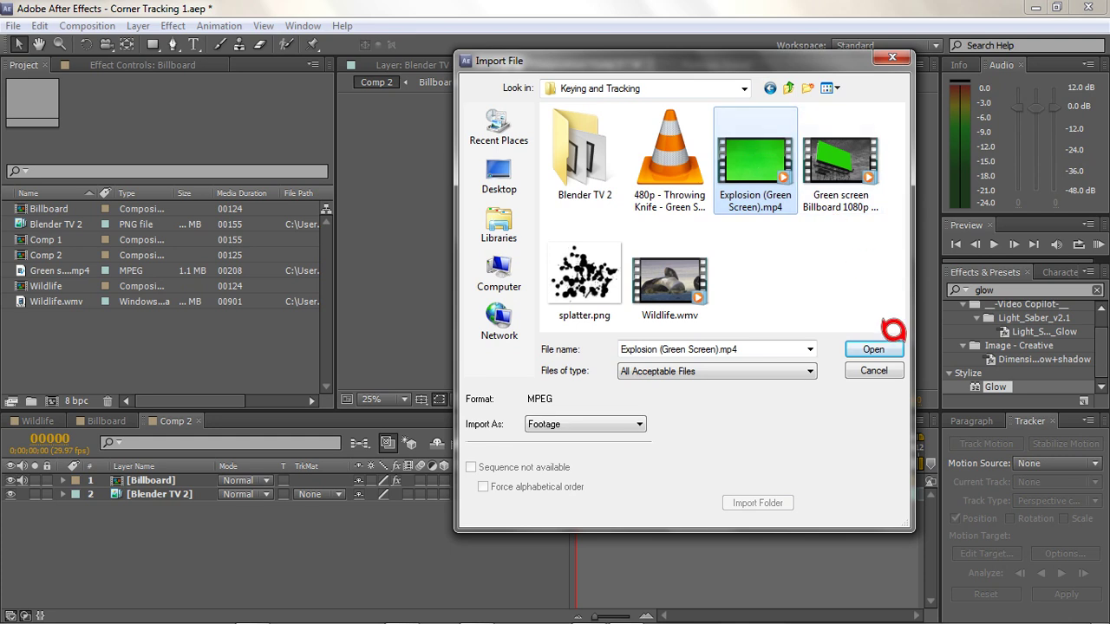
pyautogui.click(890, 344)
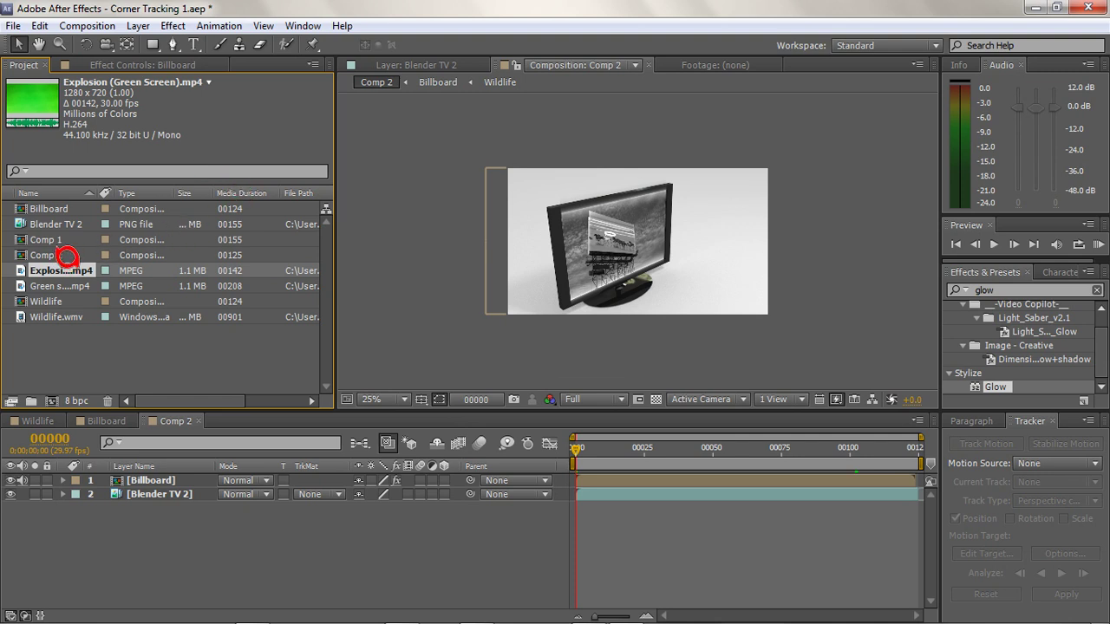
pyautogui.moveTo(69, 269); pyautogui.dragTo(221, 454)
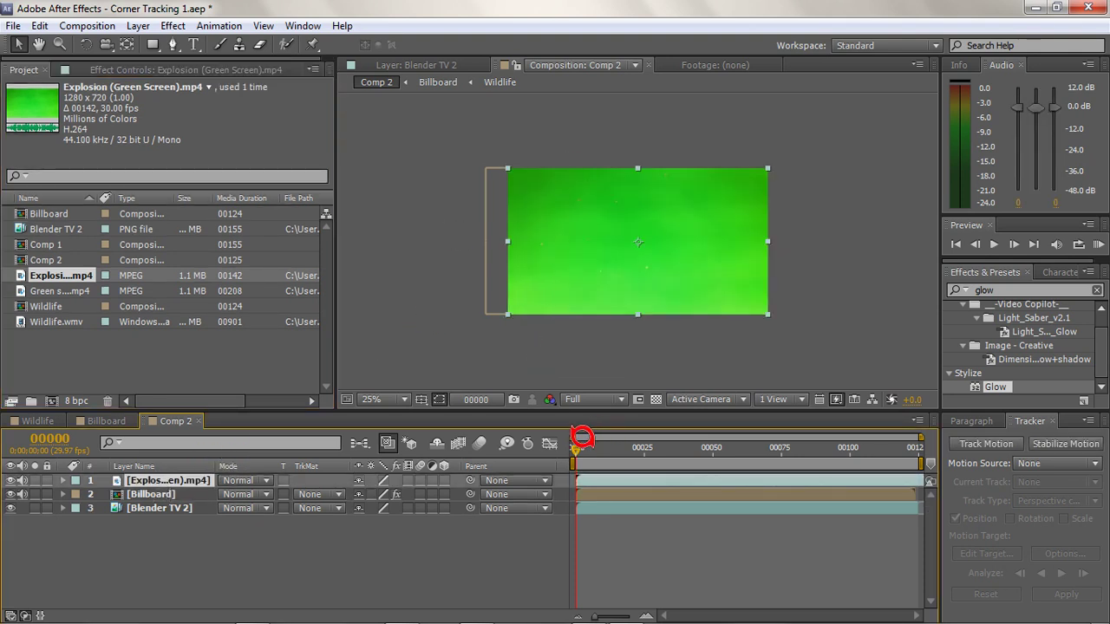
pyautogui.moveTo(591, 433); pyautogui.dragTo(937, 453)
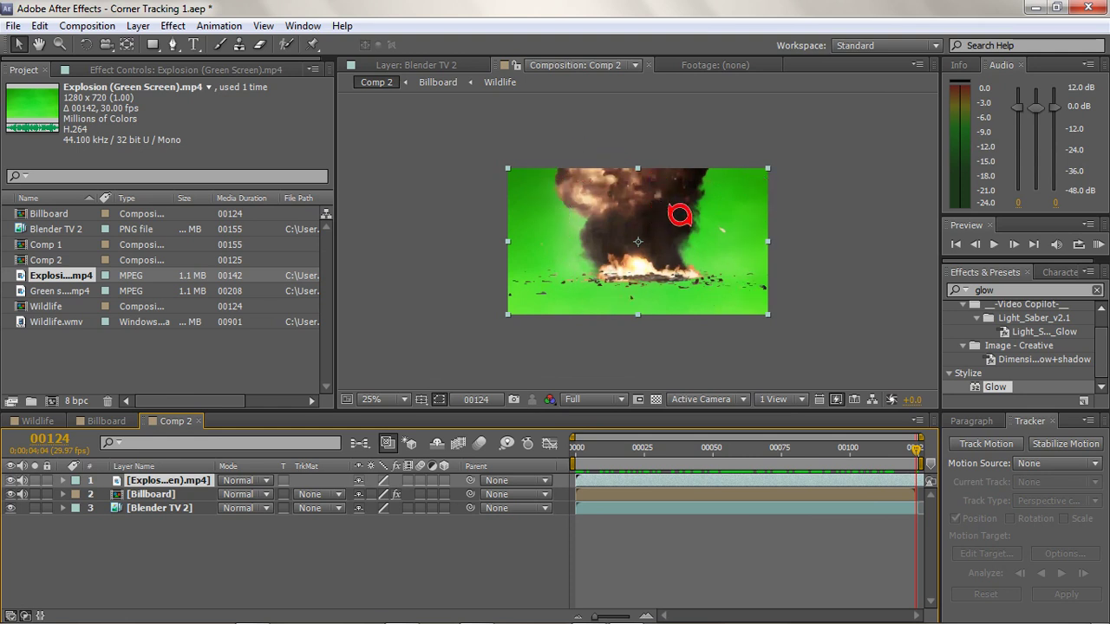
# Step: Apply Keylight (1.2) to the explosion layer and sample the green background as Screen Colour
pyautogui.click(184, 25)
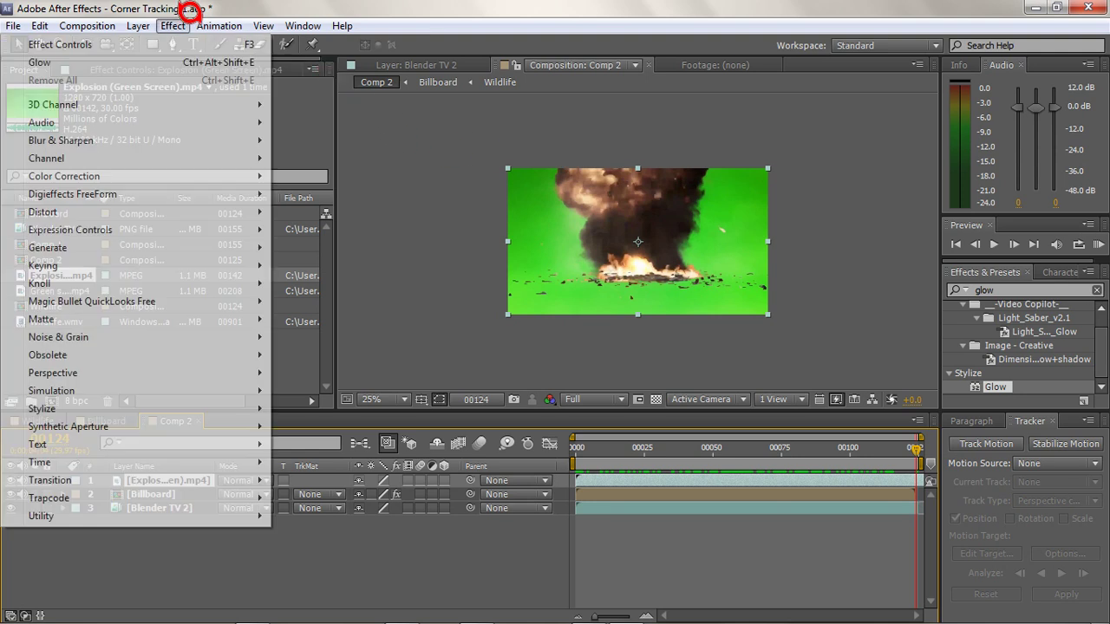
pyautogui.moveTo(97, 256)
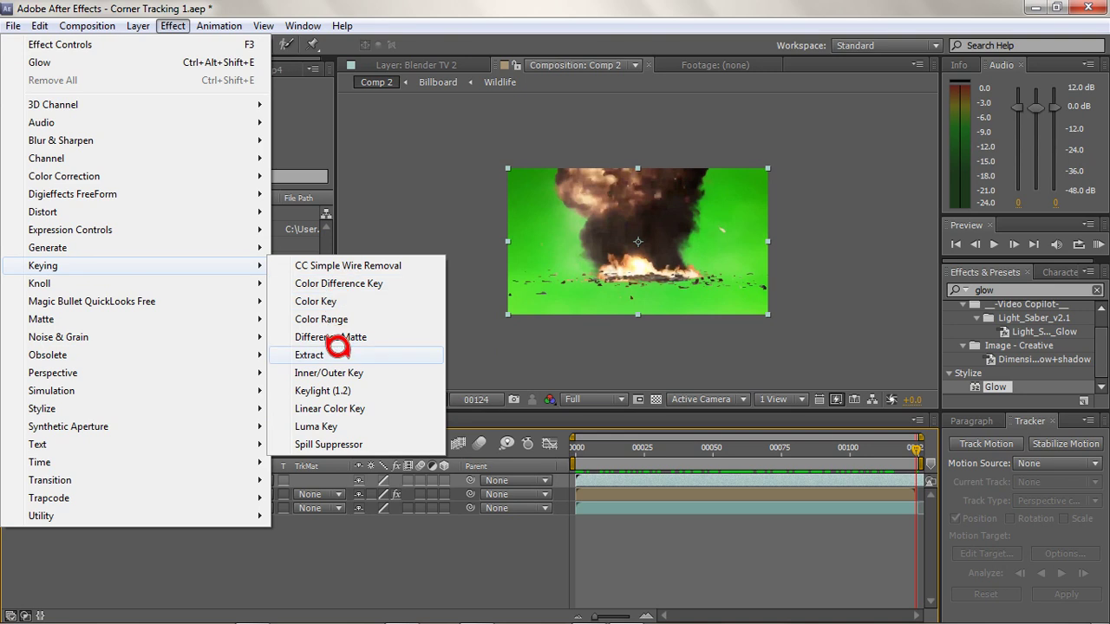
pyautogui.click(338, 390)
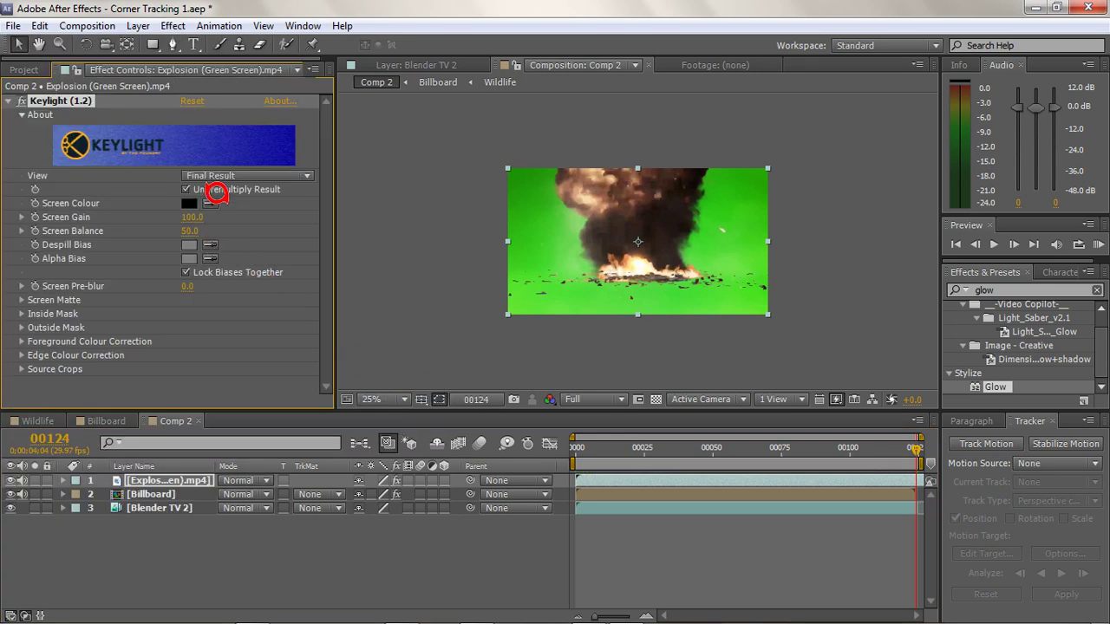
pyautogui.click(191, 201)
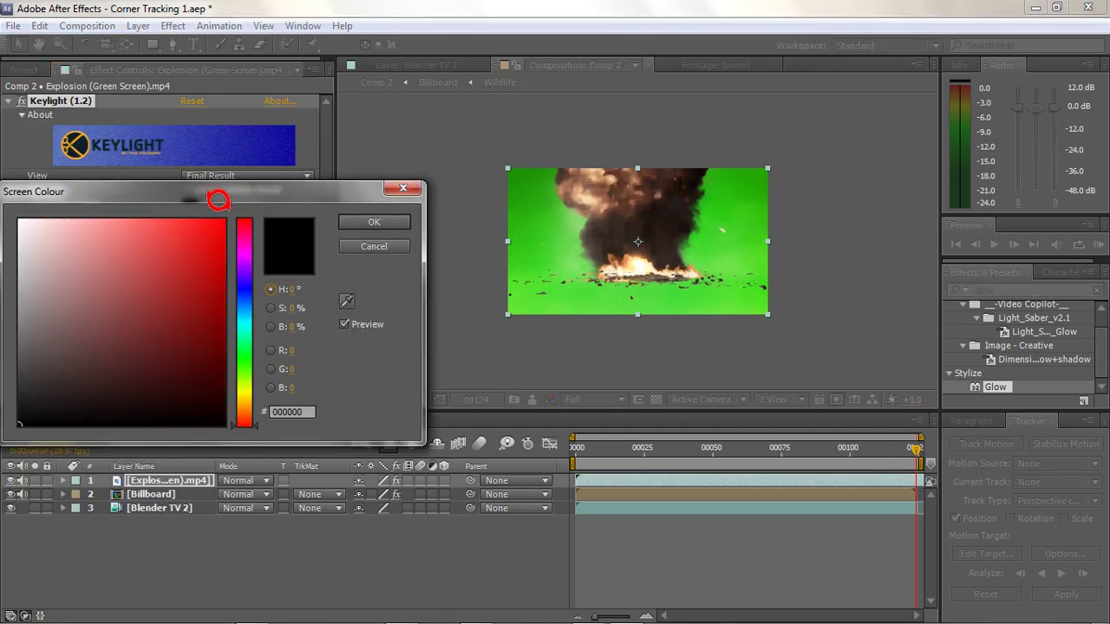
pyautogui.click(398, 215)
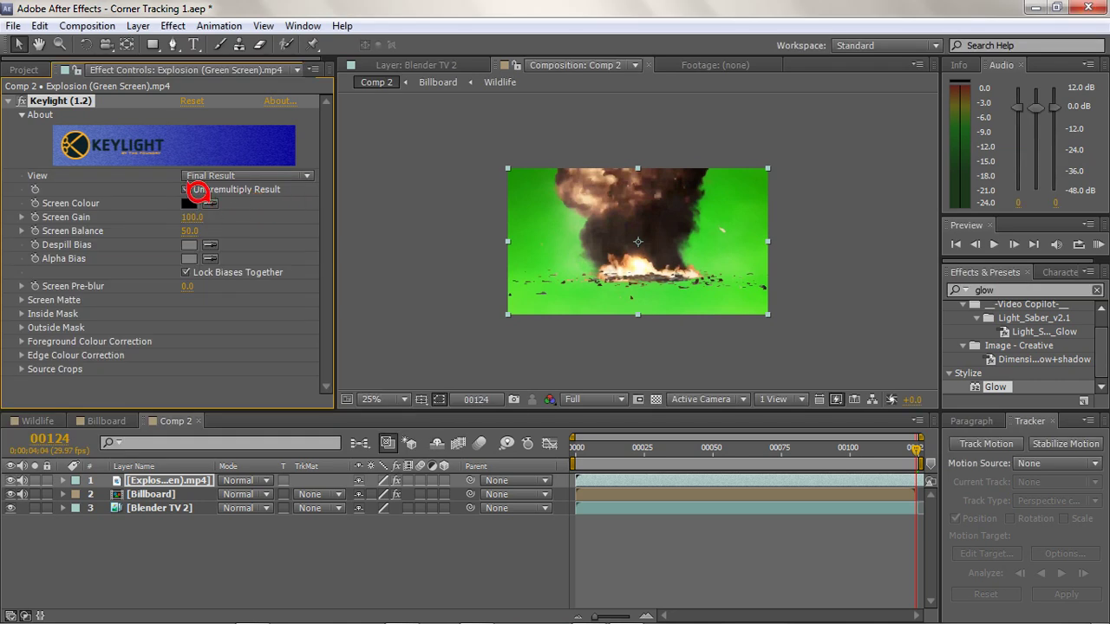
pyautogui.click(189, 203)
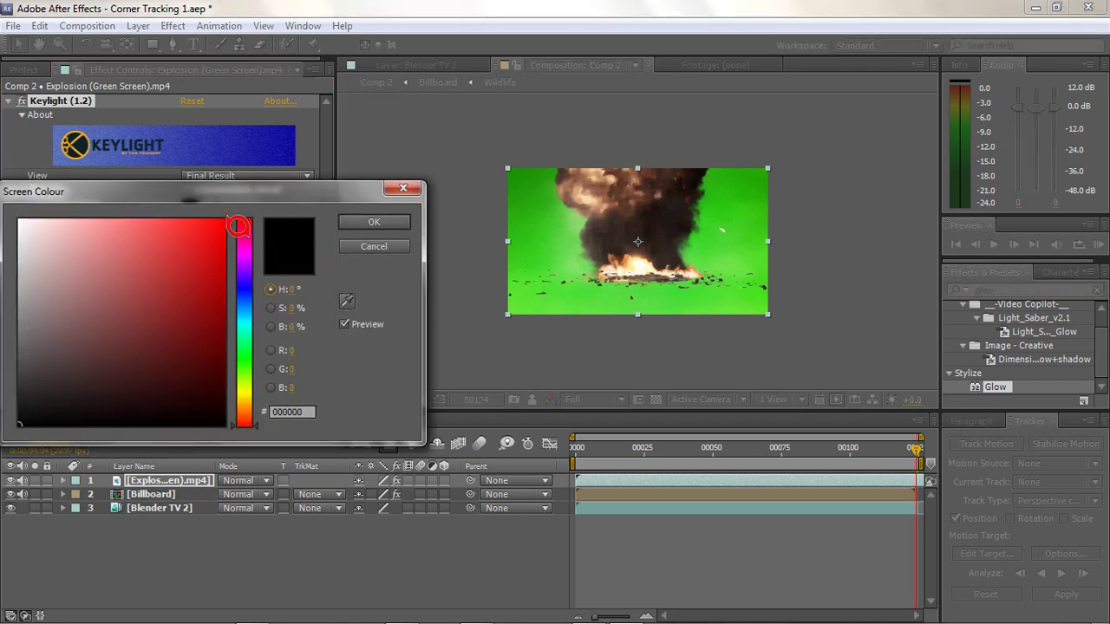
pyautogui.click(379, 242)
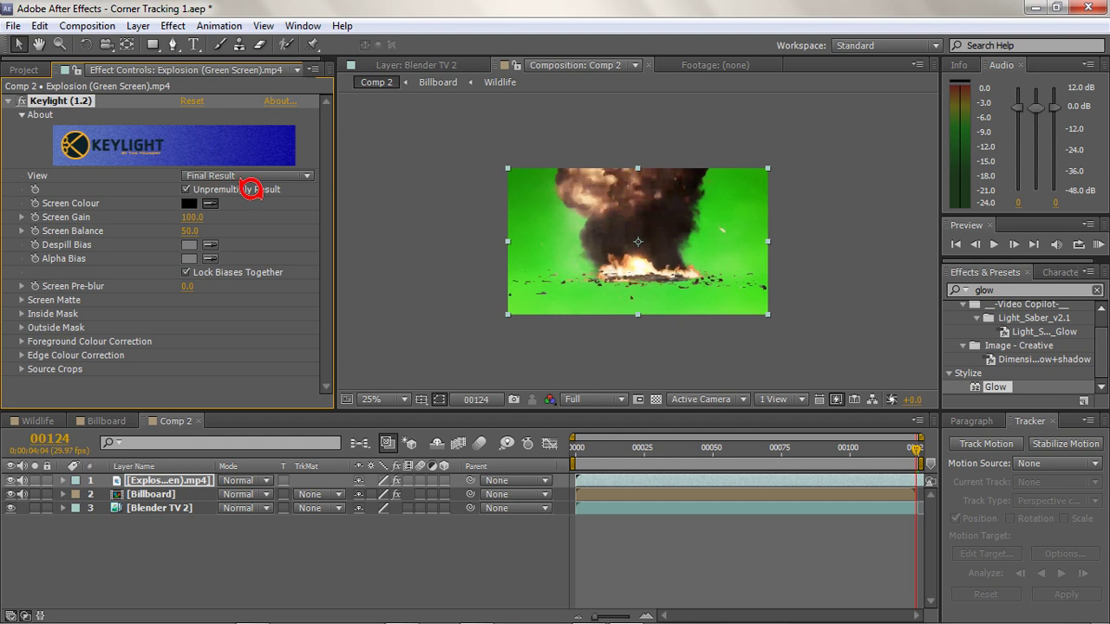
pyautogui.click(539, 185)
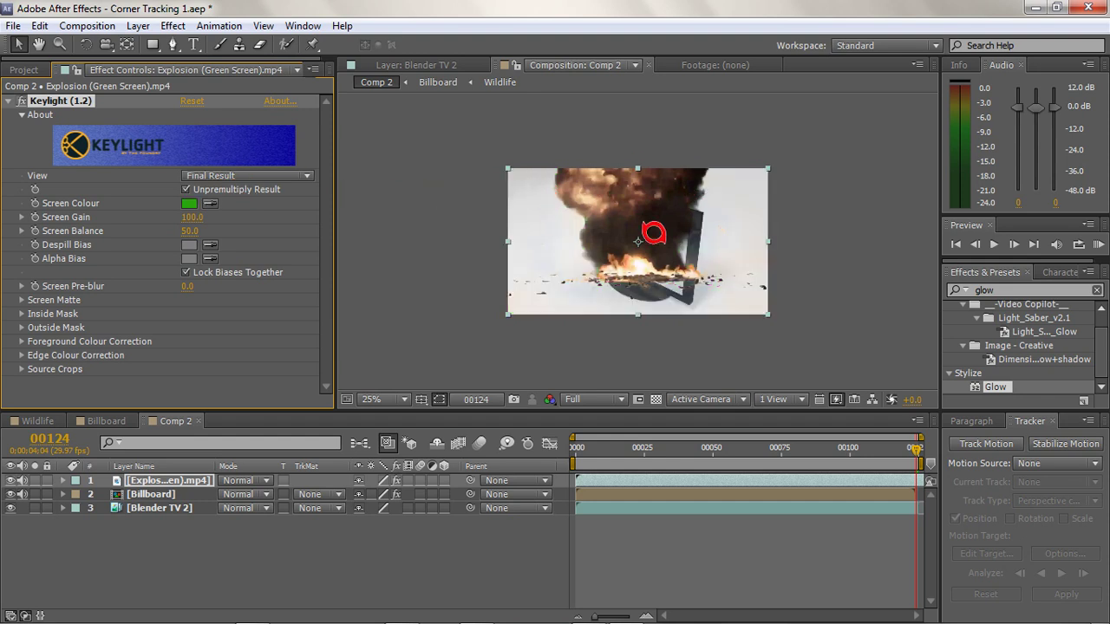
# Step: Delay the explosion layer to start near frame 50 and scale it beyond the comp edges
pyautogui.moveTo(599, 446); pyautogui.dragTo(724, 446)
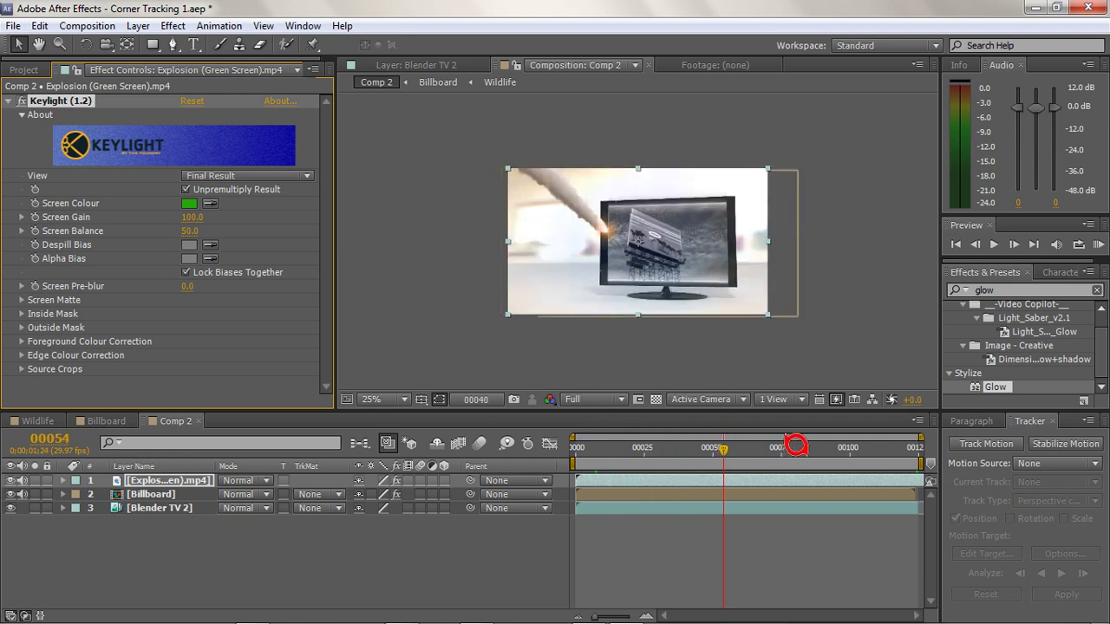
pyautogui.moveTo(798, 445); pyautogui.dragTo(824, 434)
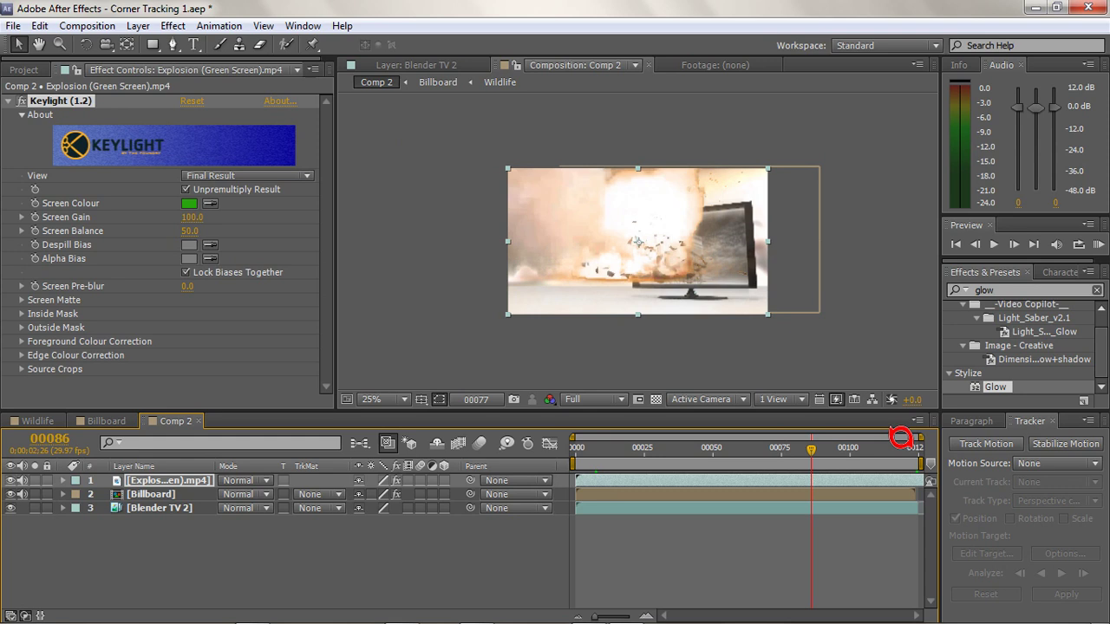
pyautogui.moveTo(901, 438); pyautogui.dragTo(922, 434)
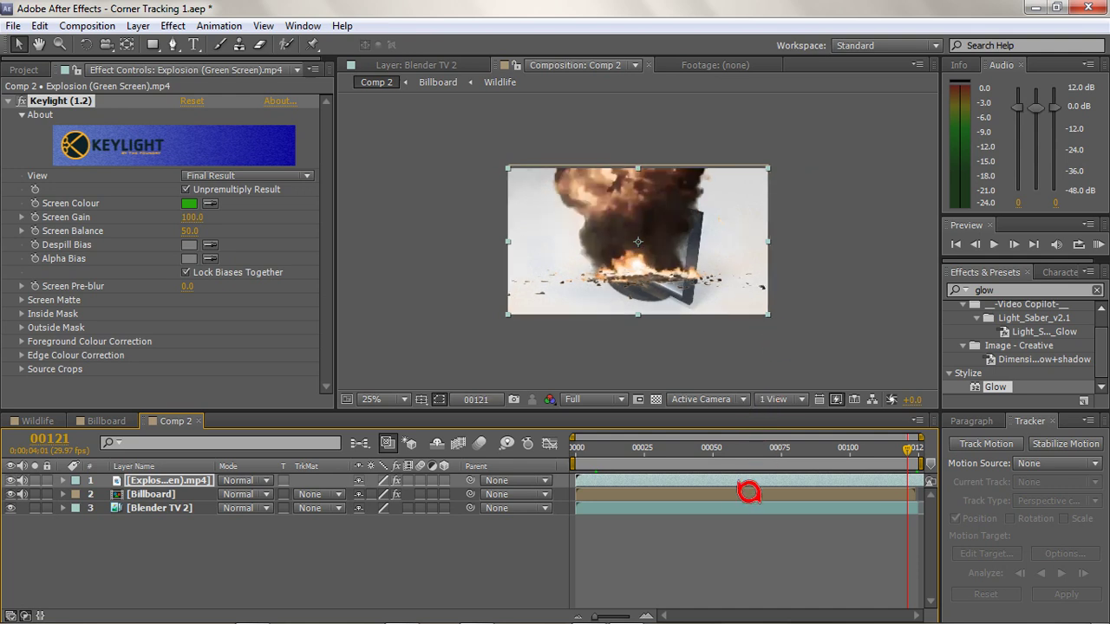
pyautogui.moveTo(732, 467); pyautogui.dragTo(842, 464)
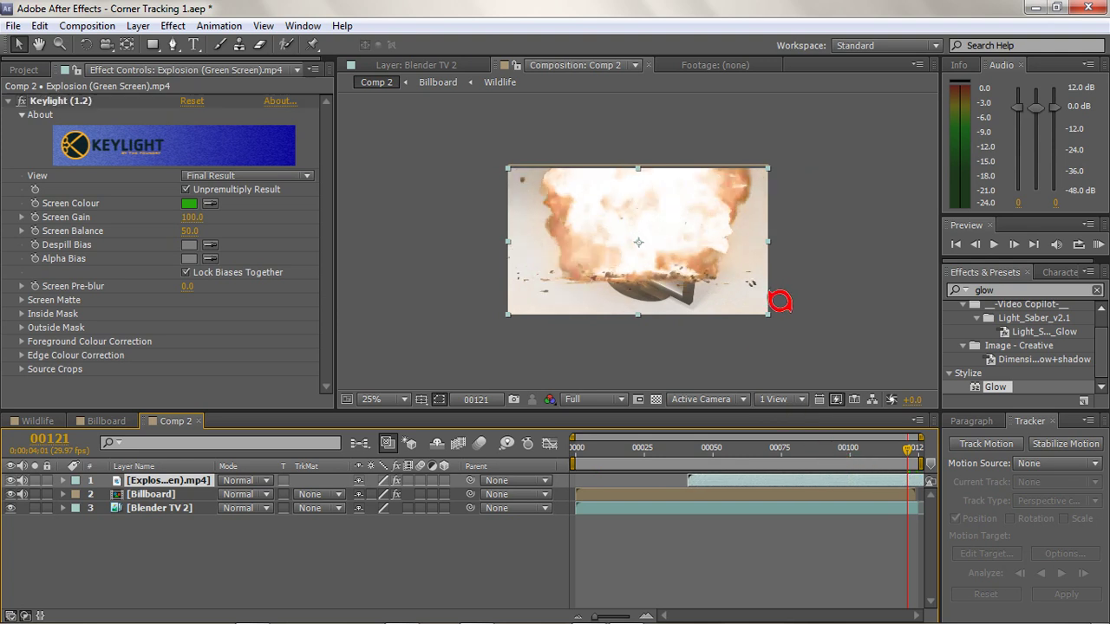
pyautogui.moveTo(779, 301); pyautogui.dragTo(839, 293)
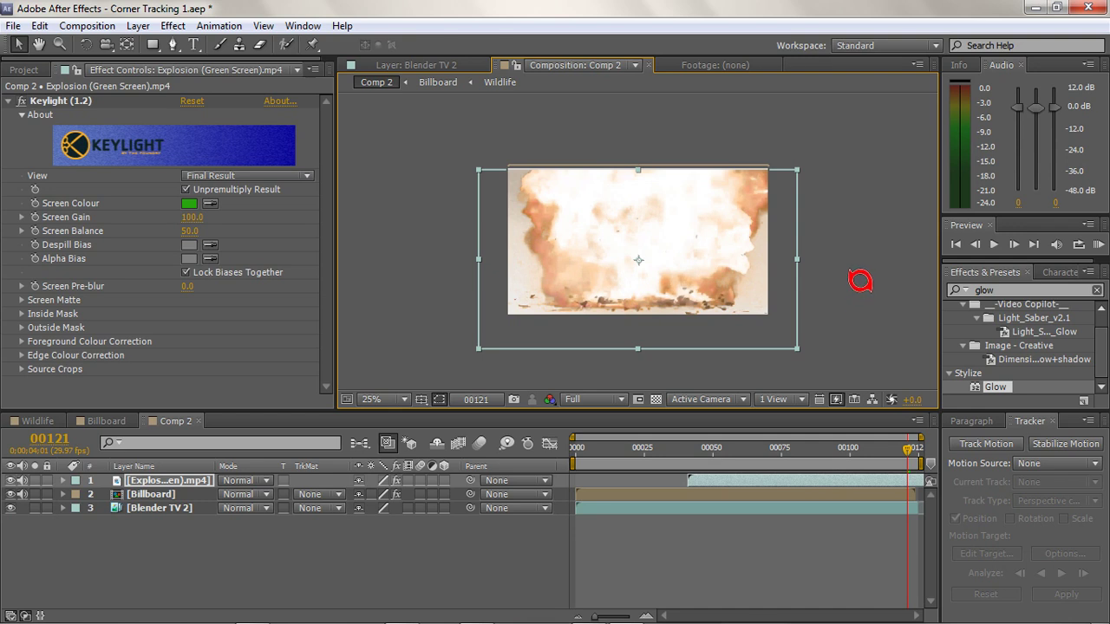
# Step: Nudge the explosion layer up slightly and move back to frame 12
pyautogui.hotkey('shift', 'Up')
pyautogui.hotkey('shift', 'Up')
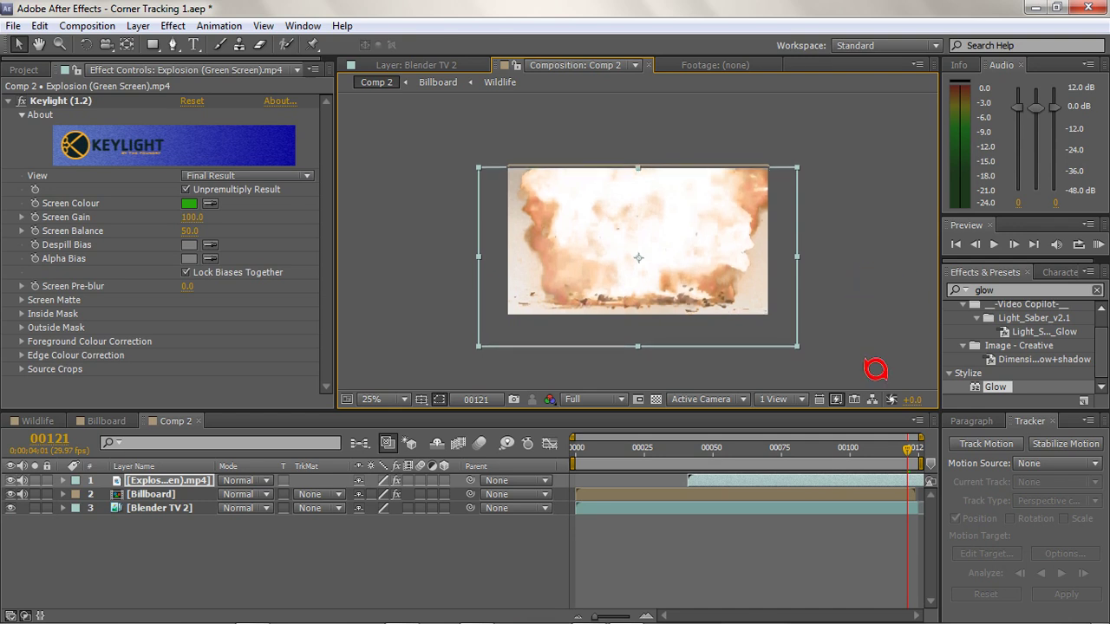
pyautogui.click(905, 444)
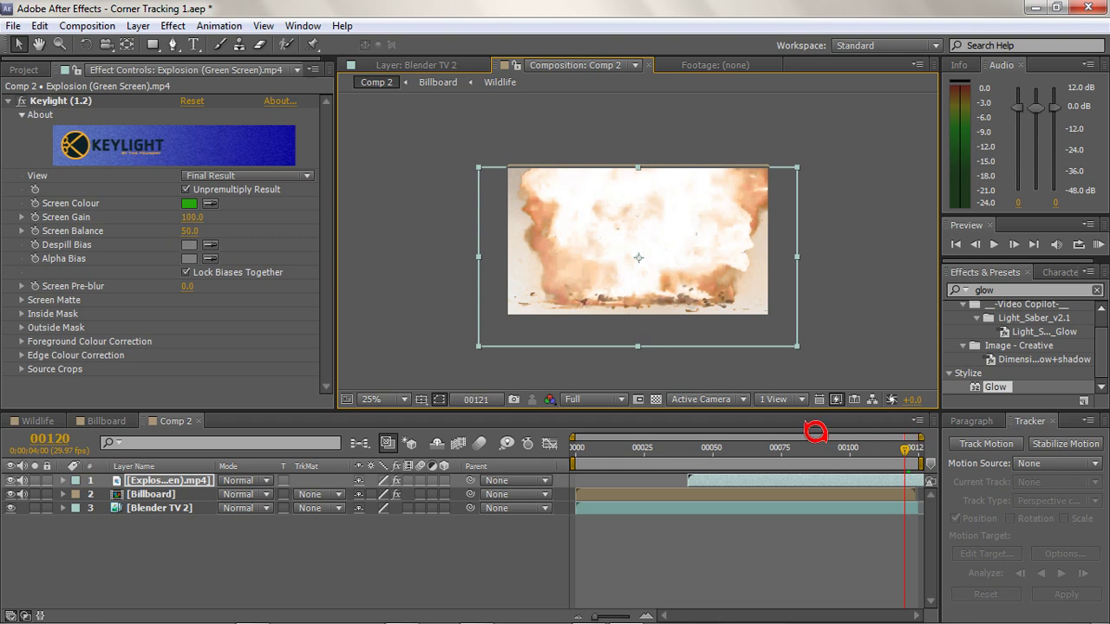
pyautogui.click(903, 443)
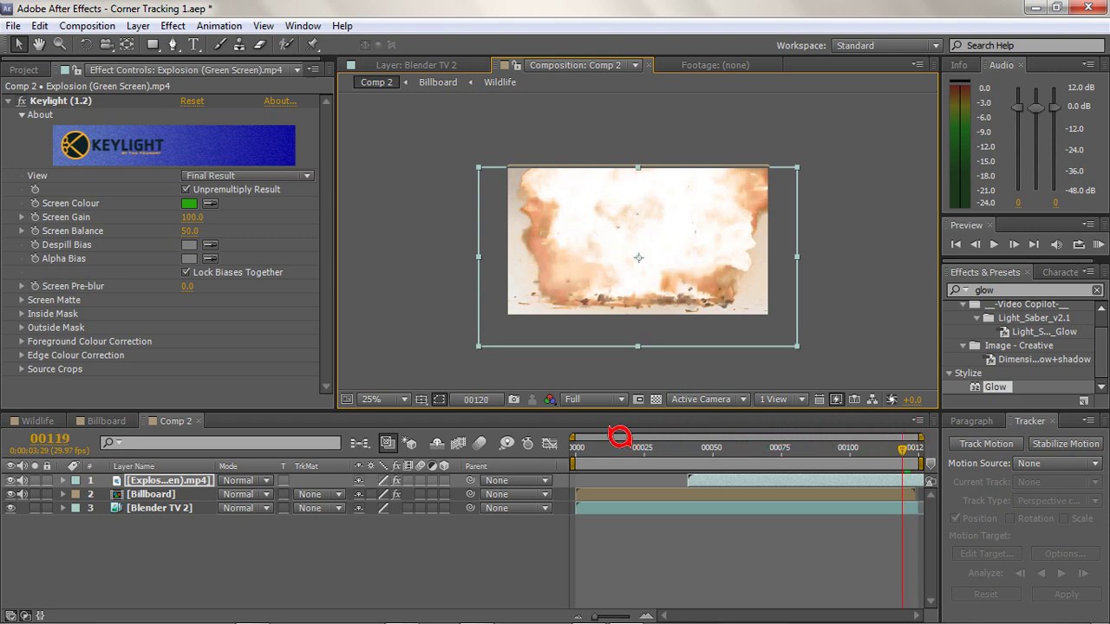
pyautogui.click(611, 441)
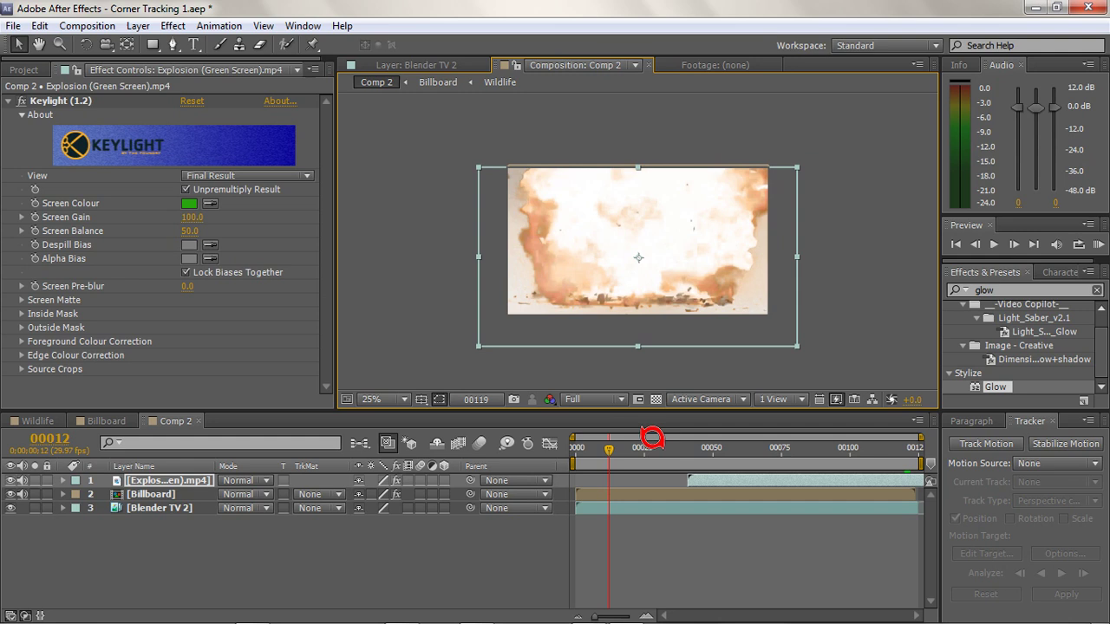
# Step: Preview the composite from the first frame, then start saving the current frame as an image
pyautogui.press('space')
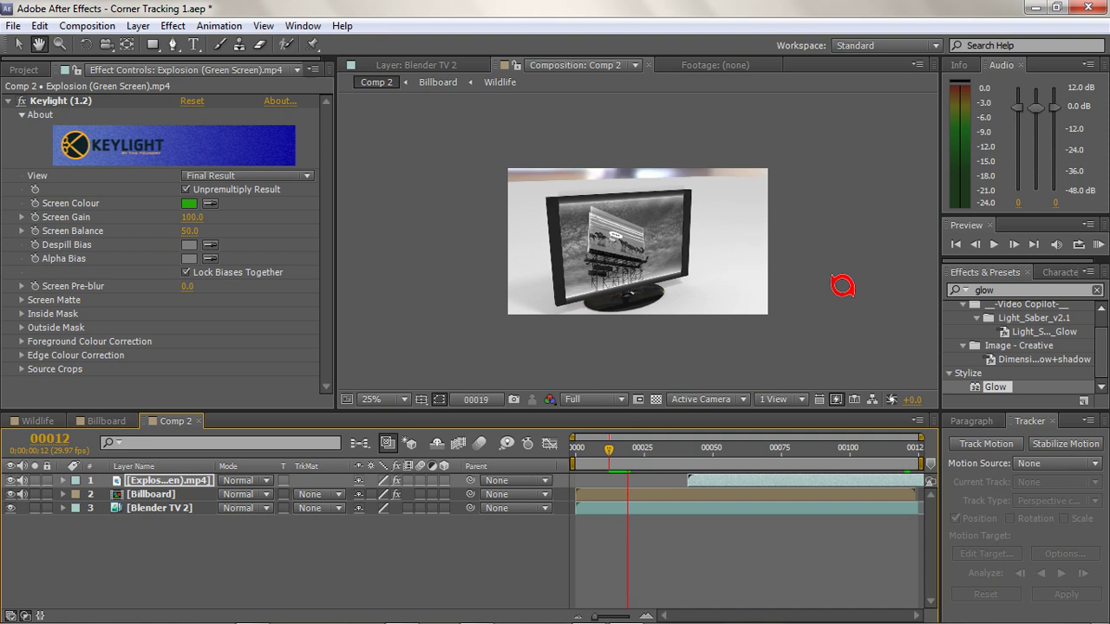
pyautogui.press('space')
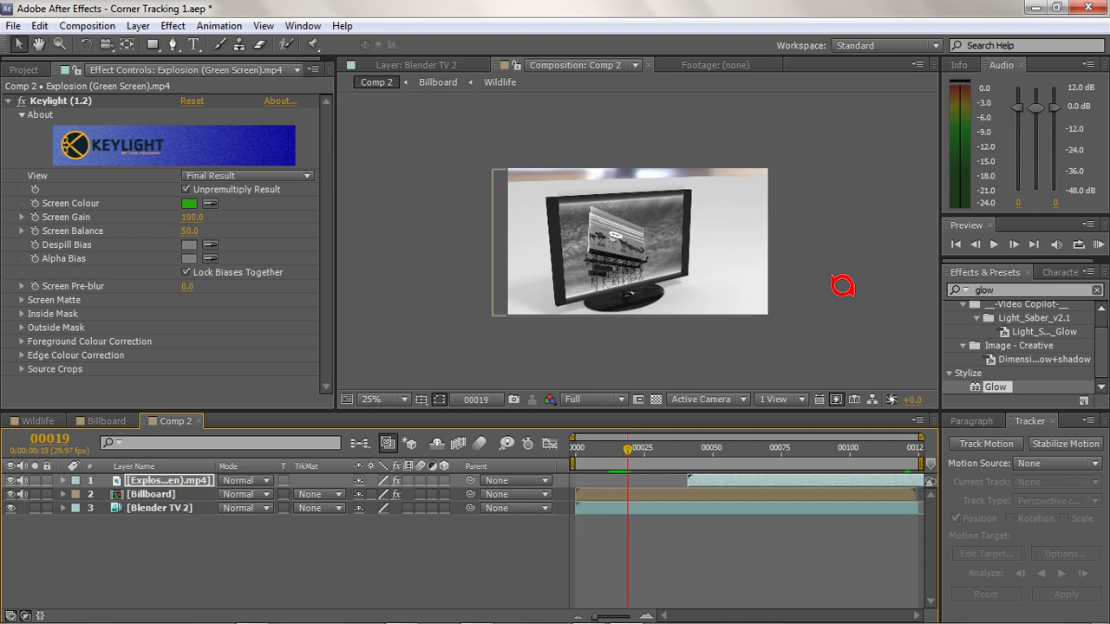
pyautogui.press('Home')
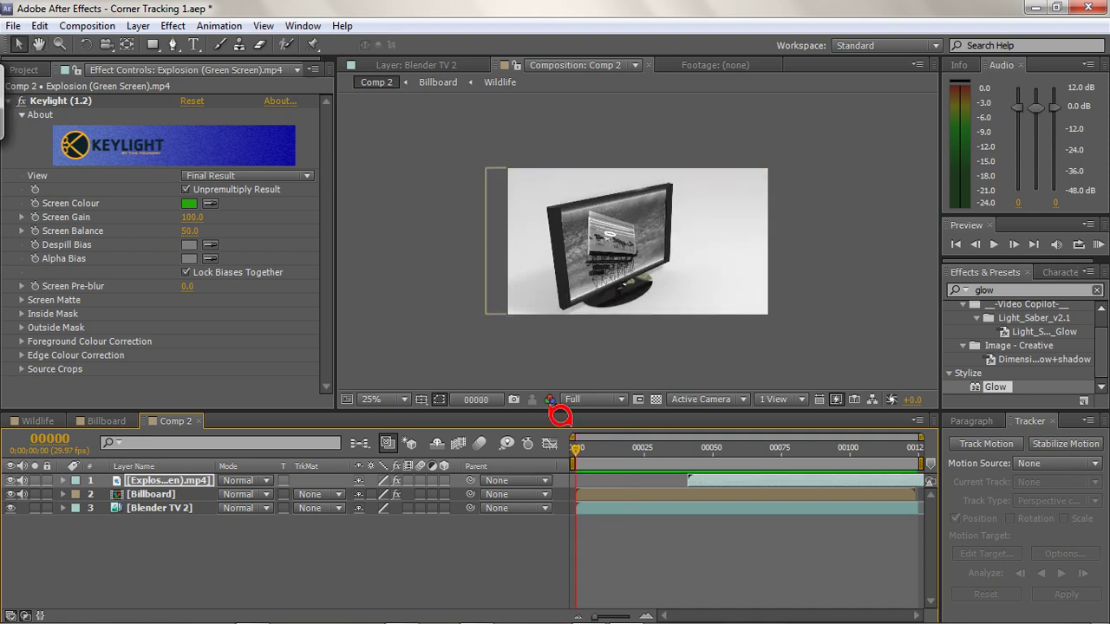
pyautogui.press('space')
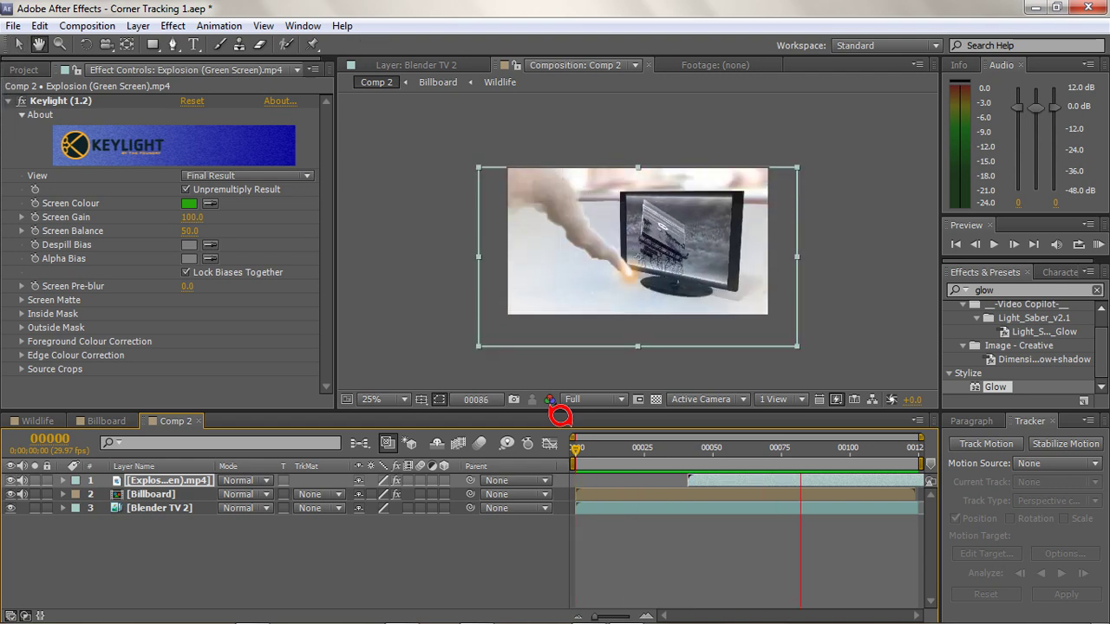
pyautogui.press('space')
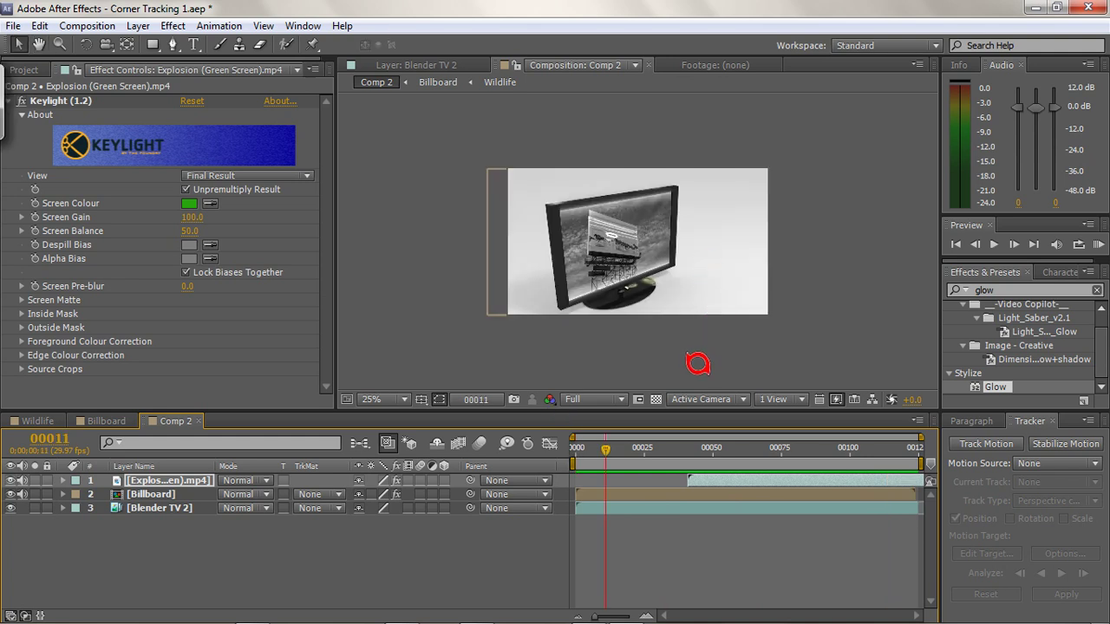
pyautogui.moveTo(619, 436); pyautogui.dragTo(929, 458)
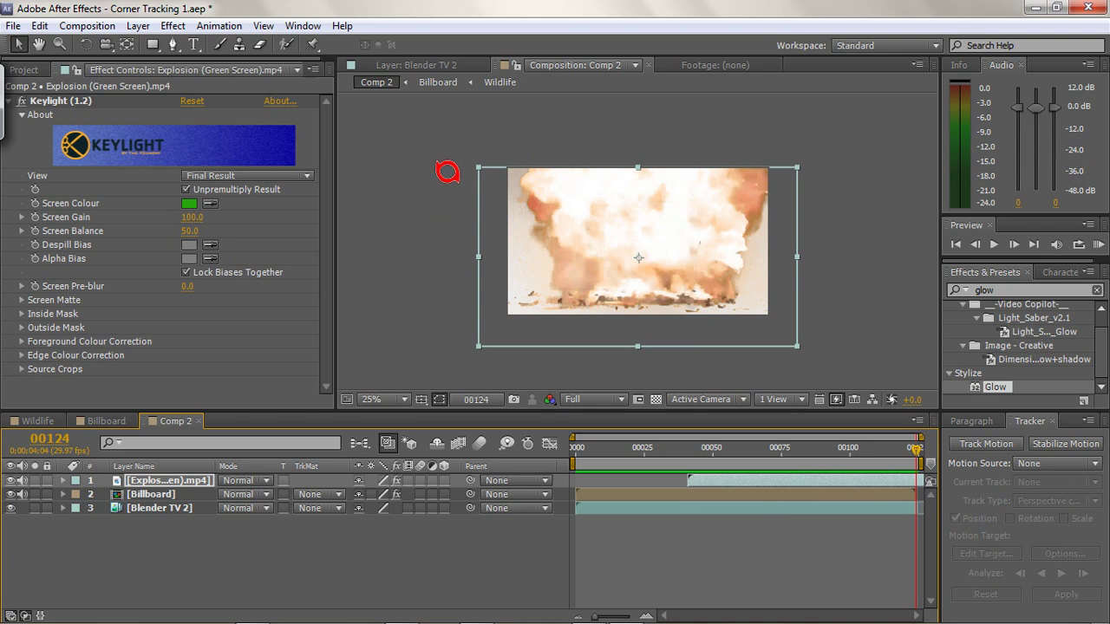
pyautogui.hotkey('ctrl', 'alt', 's')
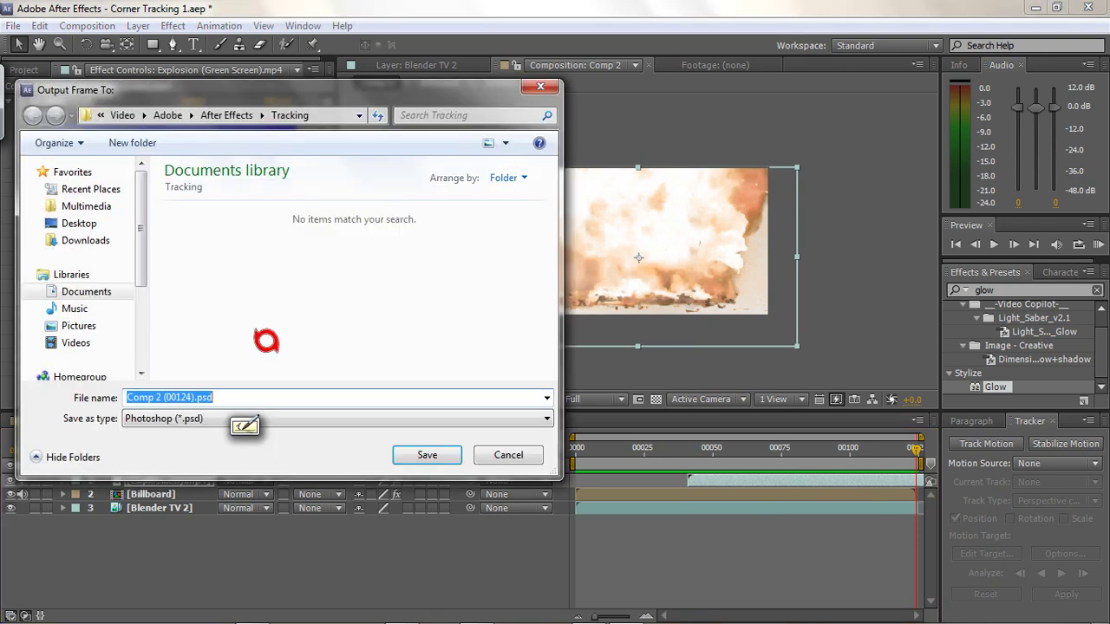
pyautogui.click(196, 396)
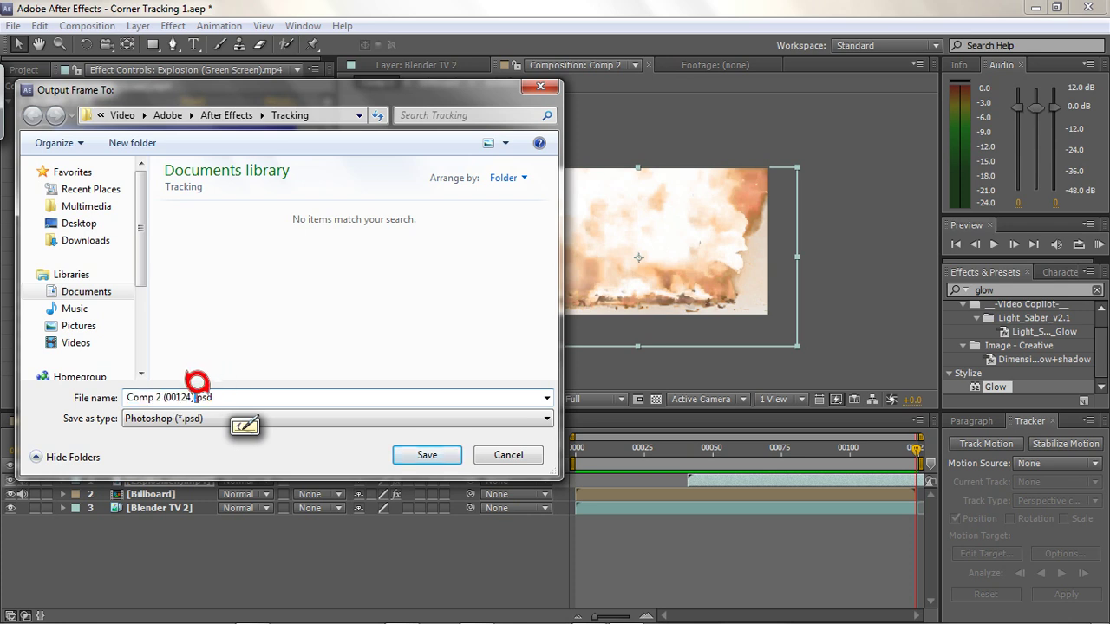
pyautogui.click(511, 452)
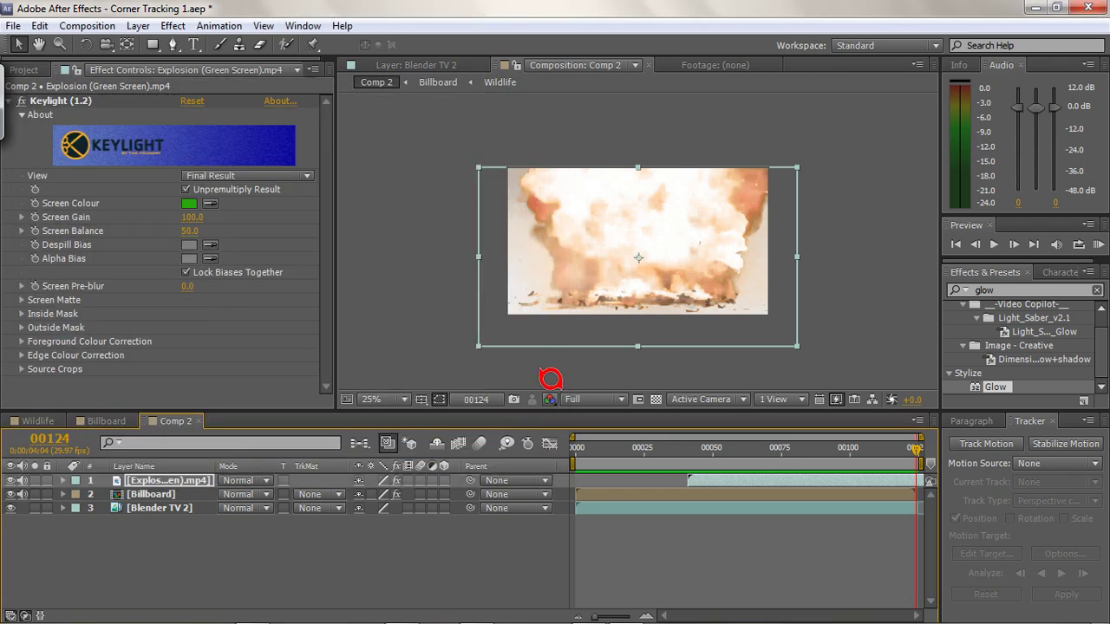